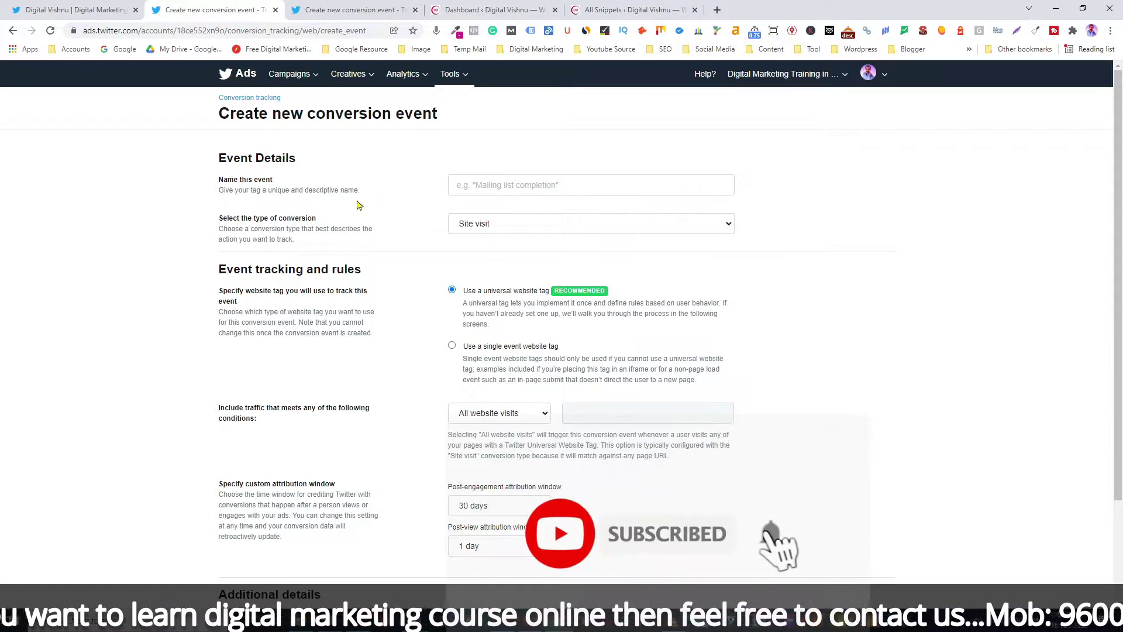
# - Name the conversion event "Thank You page Visited Audience" and set its conversion type to Custom
pyautogui.click(521, 187)
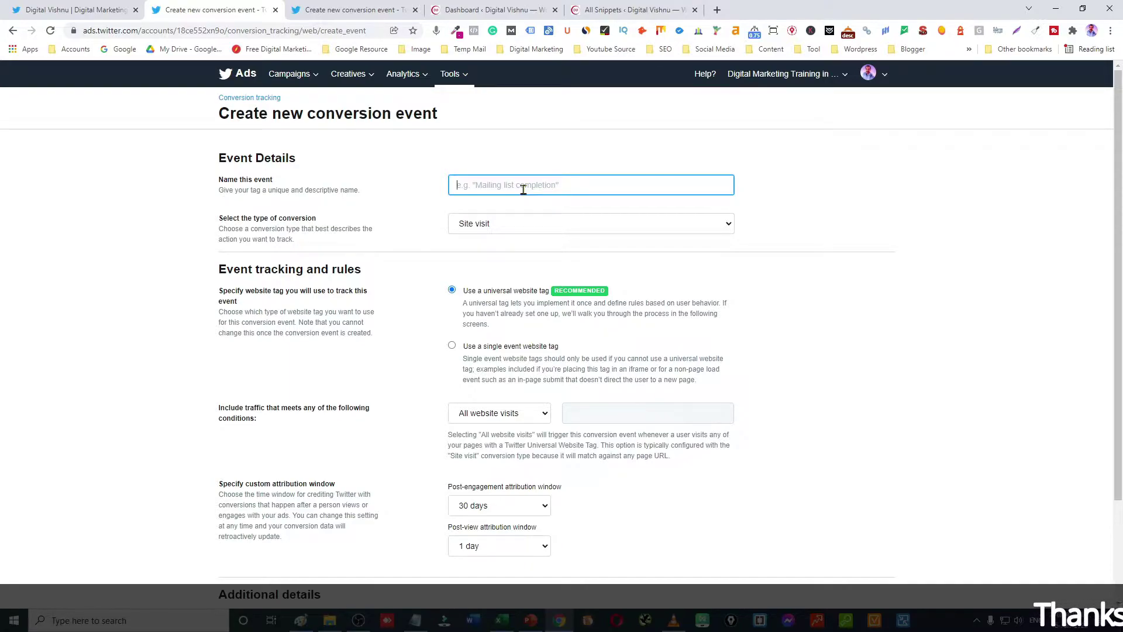
pyautogui.write('T')
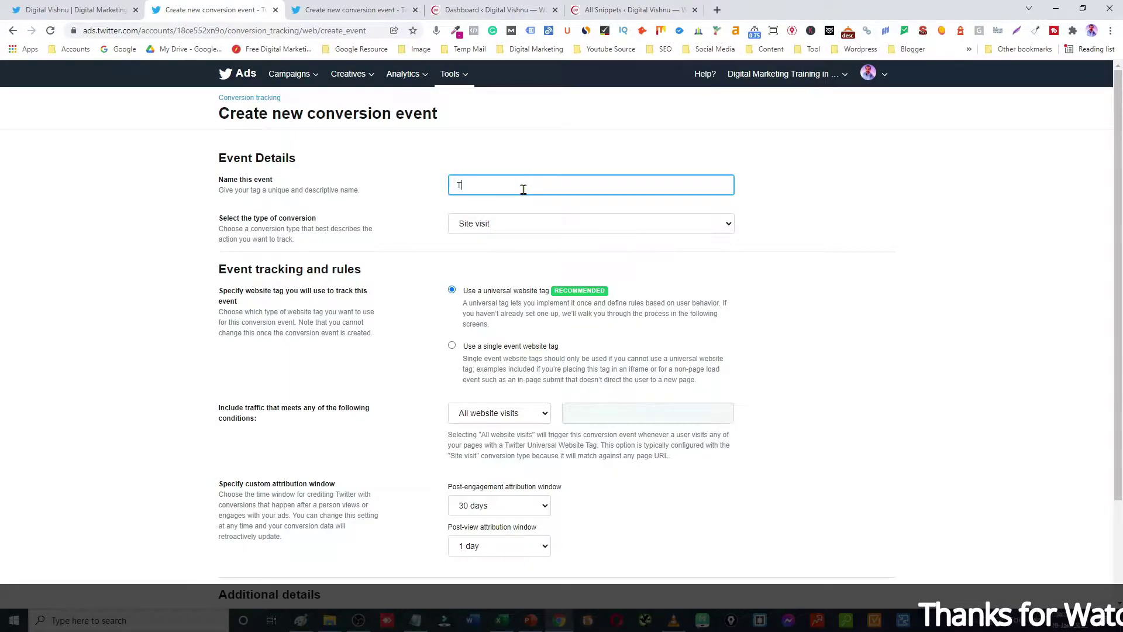
pyautogui.write('hank ')
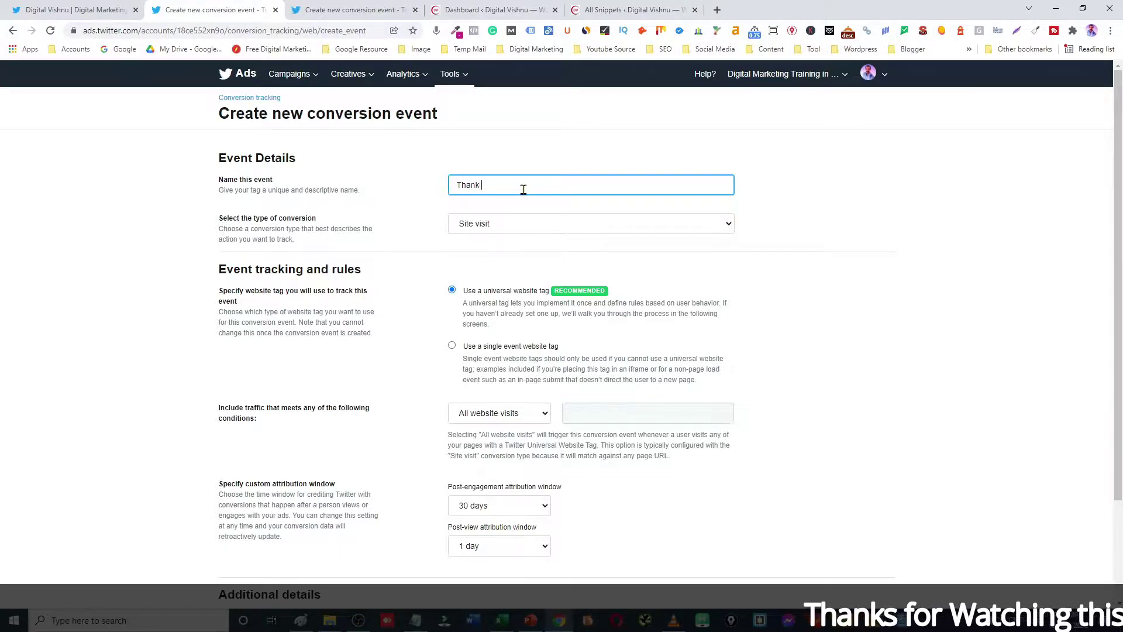
pyautogui.write('You p')
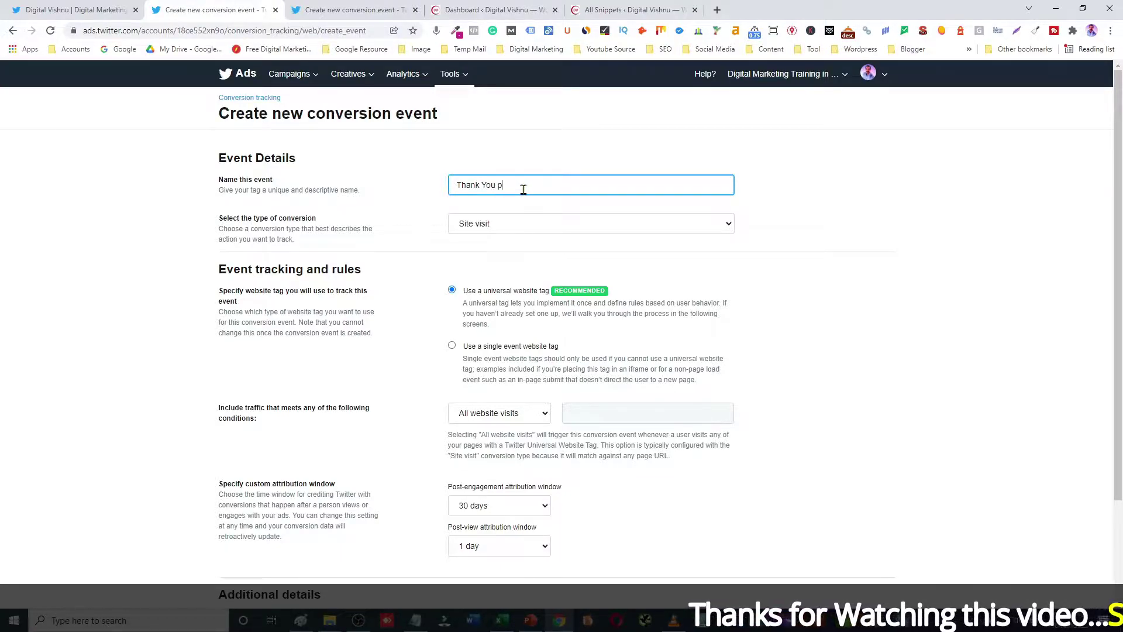
pyautogui.write('age Visite')
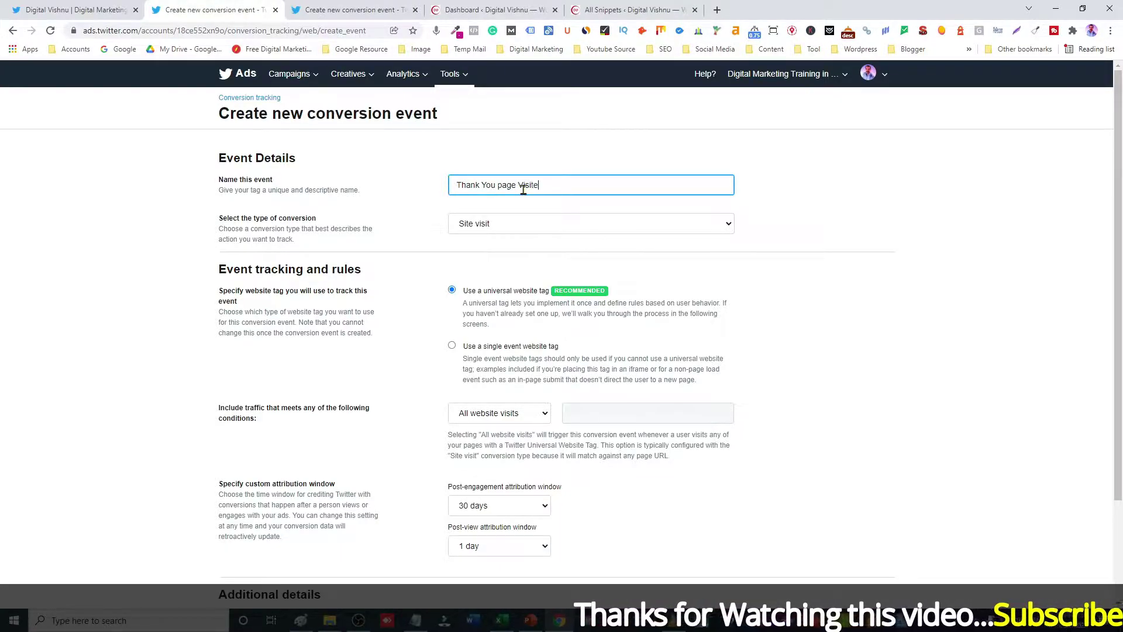
pyautogui.write('d Audience')
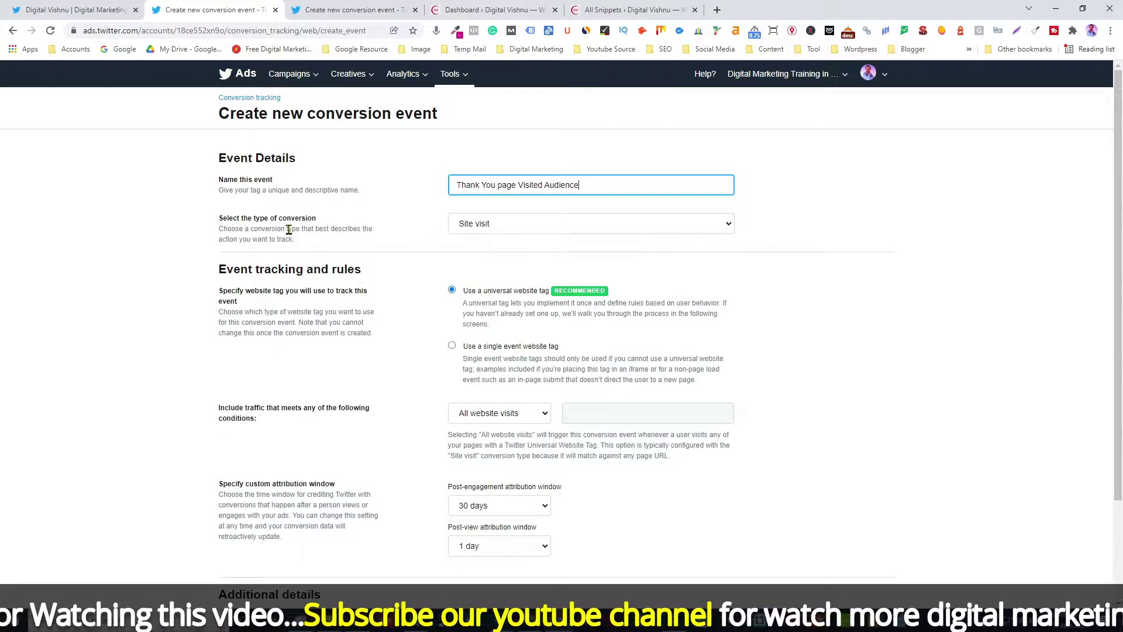
pyautogui.click(537, 228)
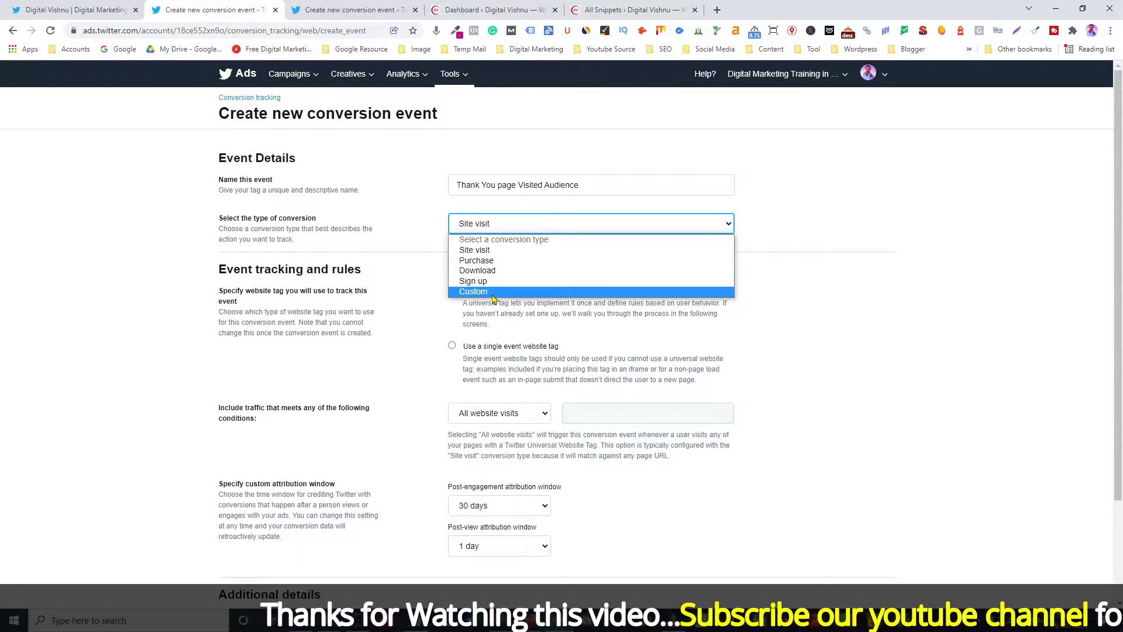
pyautogui.click(493, 292)
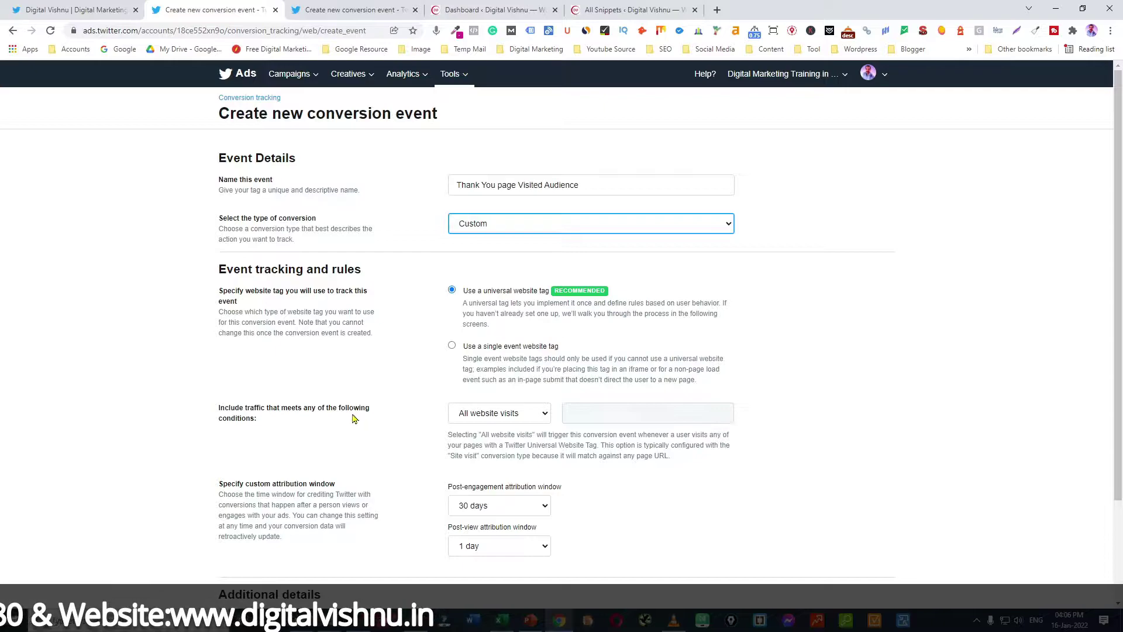
# - Set the condition for included traffic to Exact URL
pyautogui.click(465, 416)
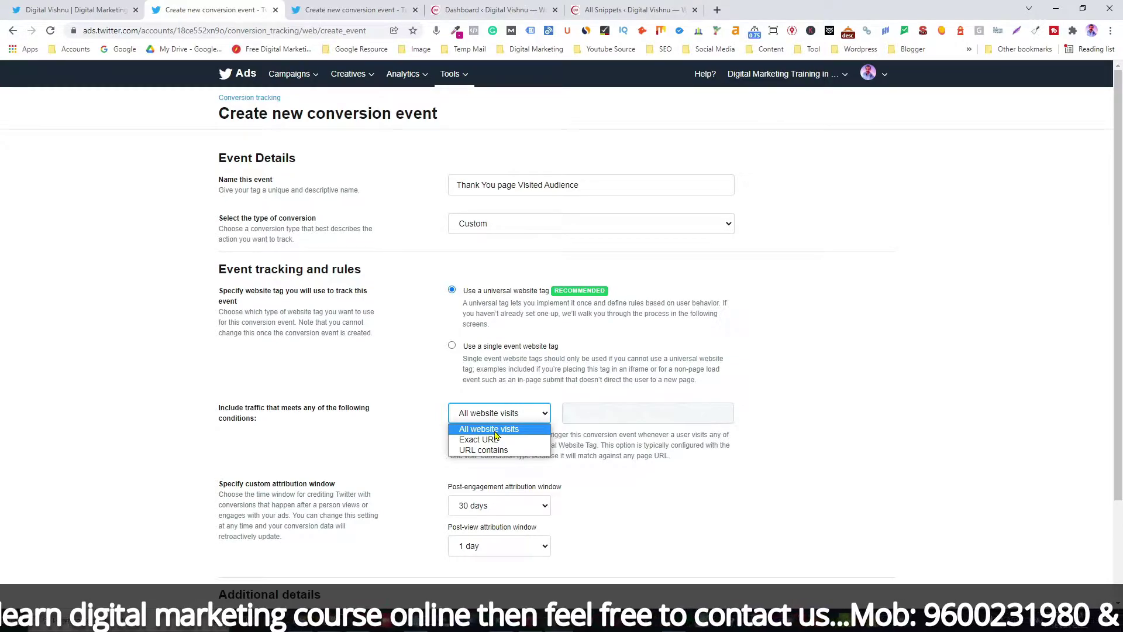
pyautogui.click(486, 443)
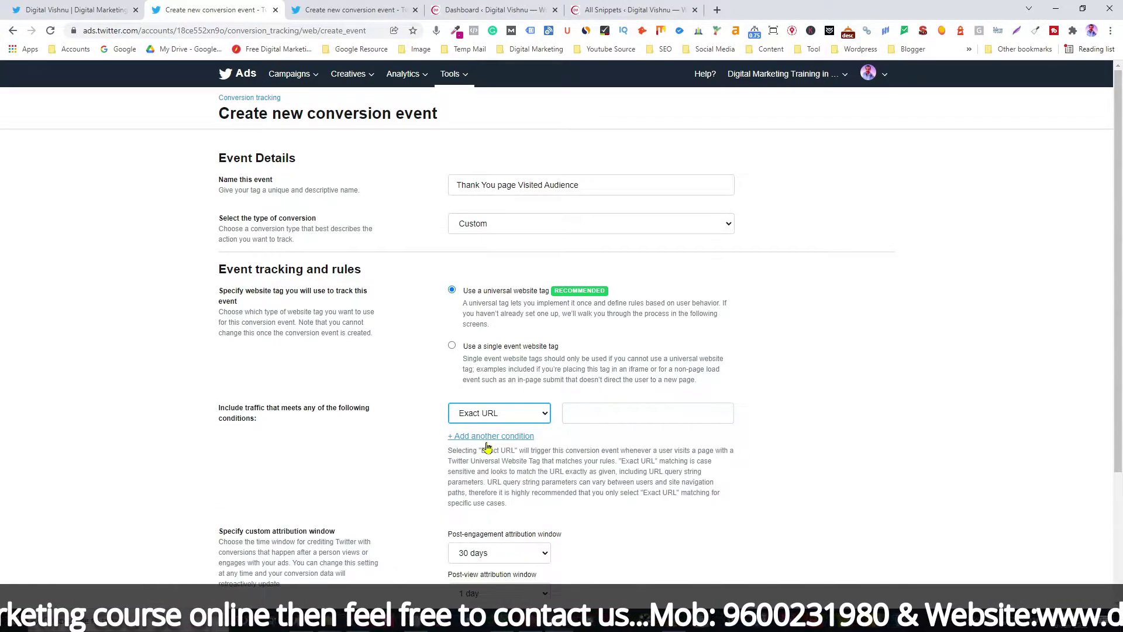
pyautogui.click(585, 417)
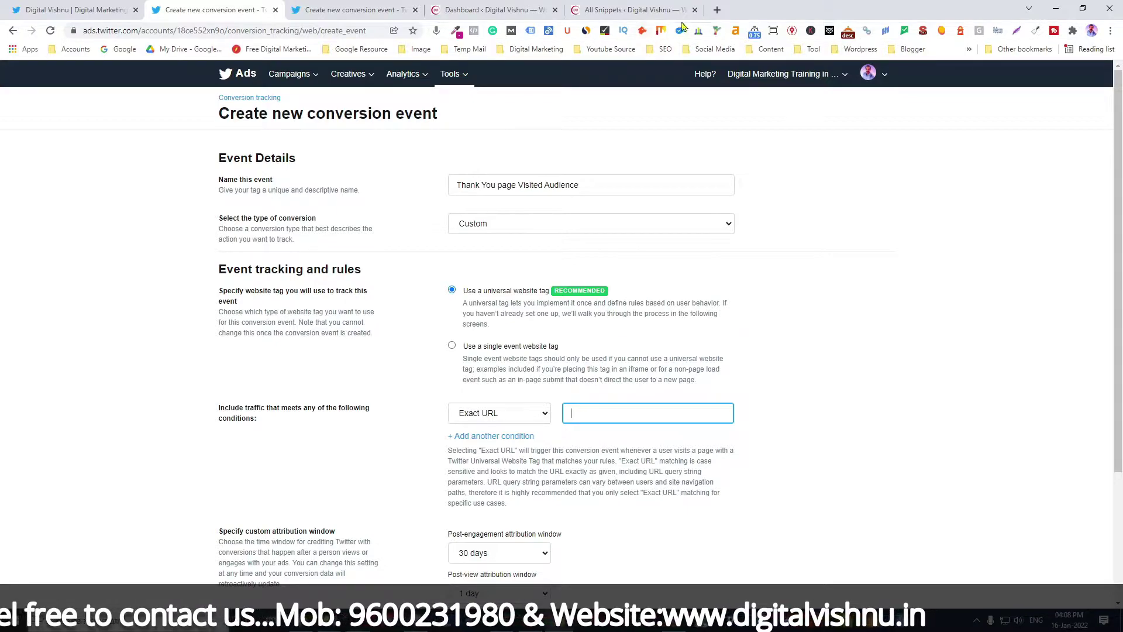
pyautogui.click(716, 10)
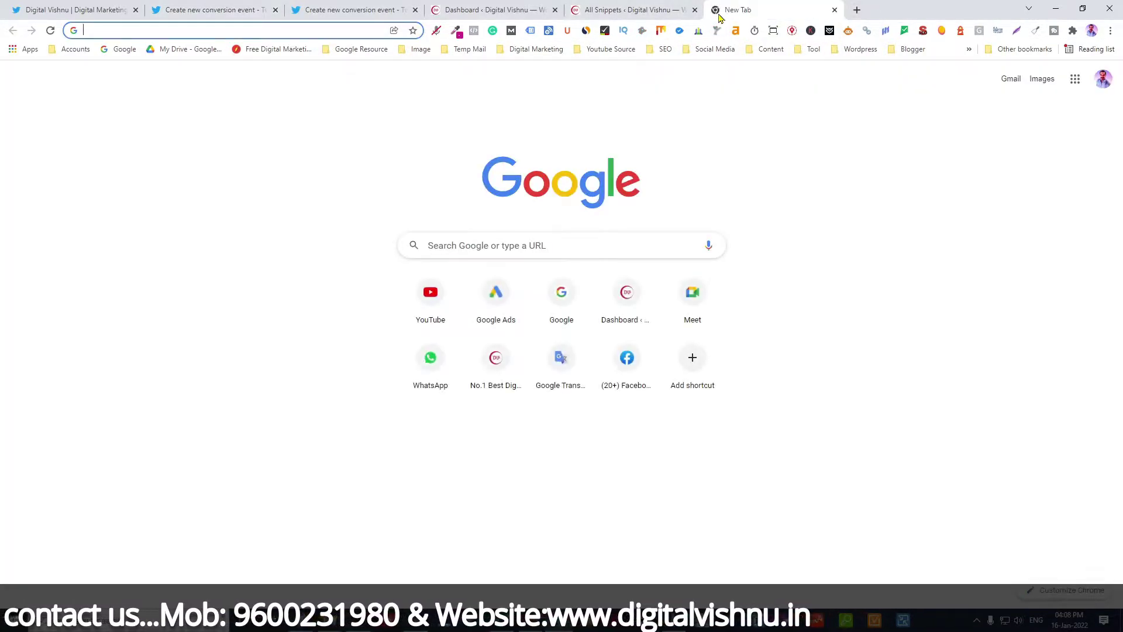
pyautogui.write('digital')
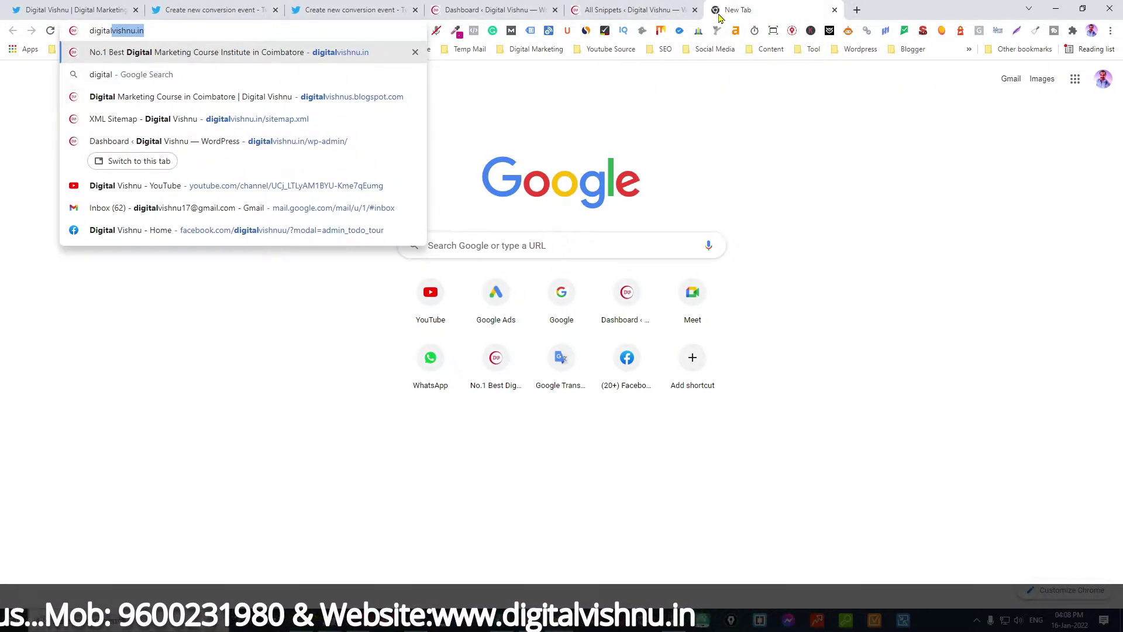
pyautogui.press('Right')
pyautogui.write('/')
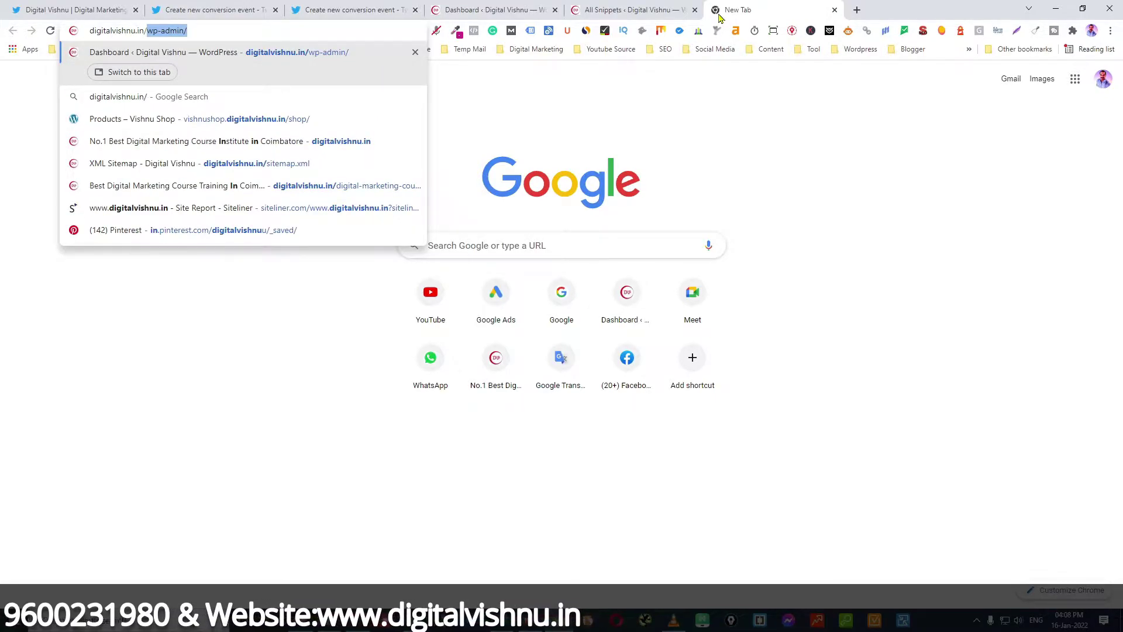
pyautogui.write('thank-you')
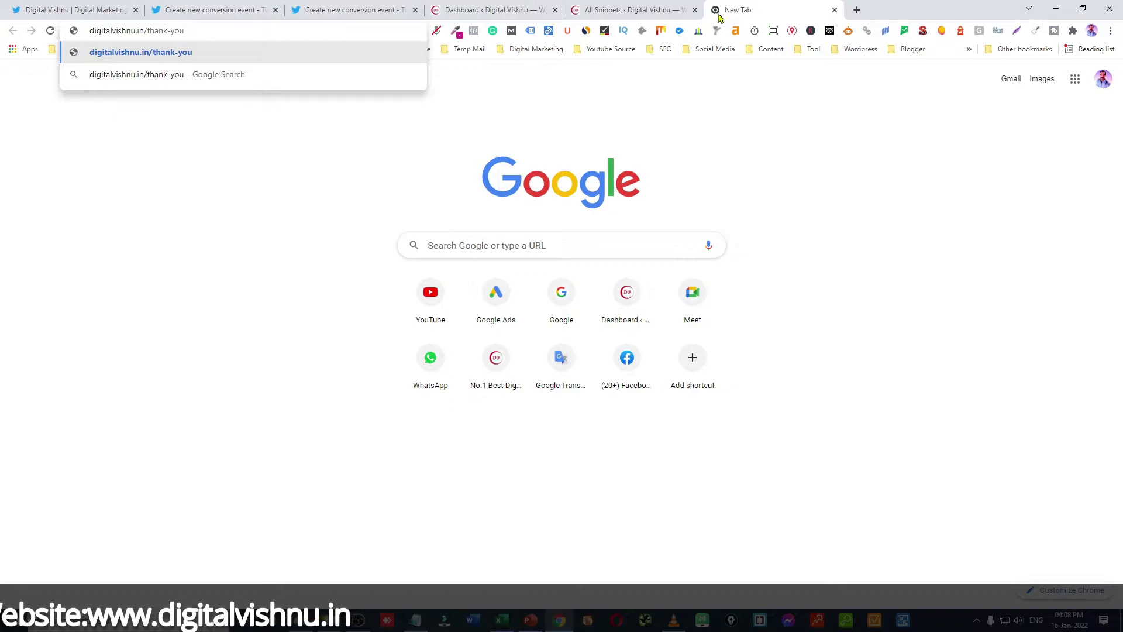
pyautogui.press('Return')
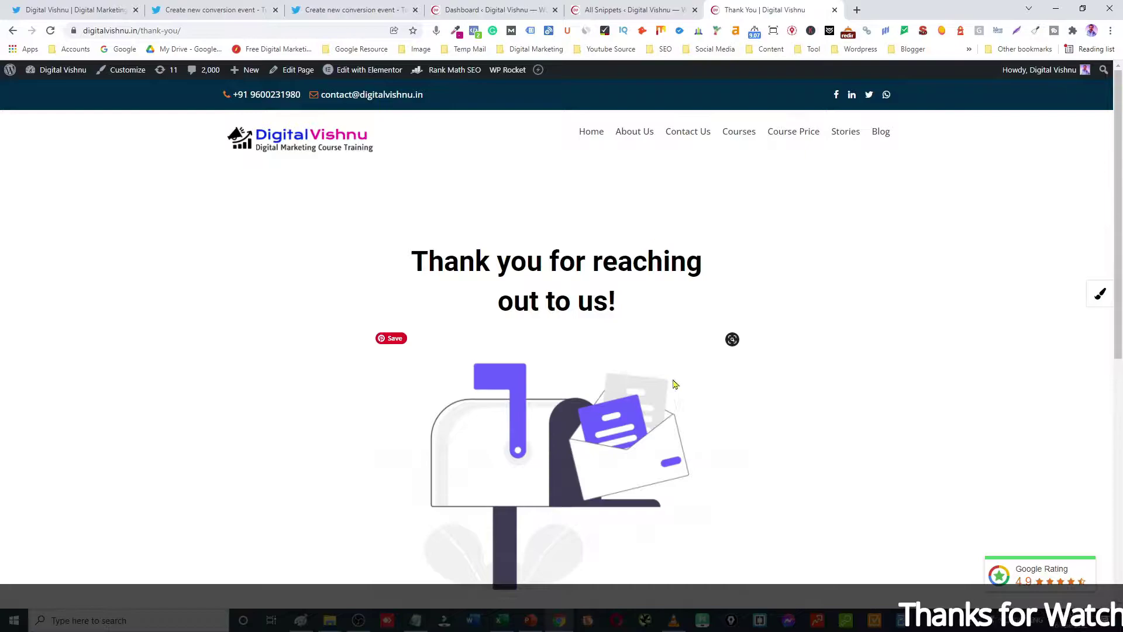
pyautogui.click(192, 30)
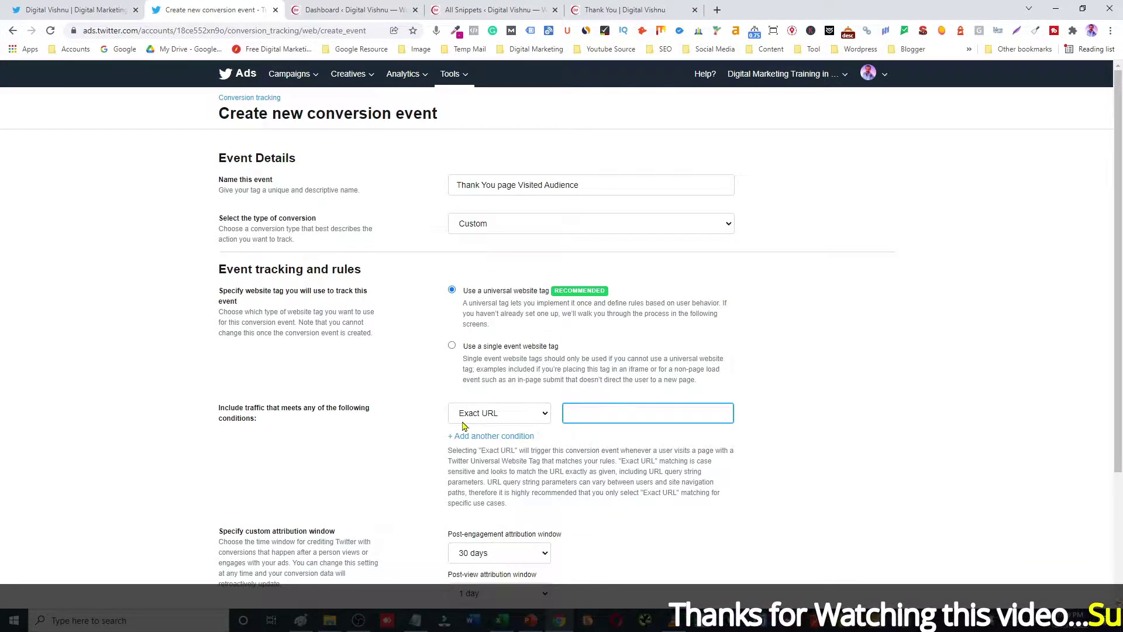
pyautogui.write('https://www.digitalvishnu.in/thank-you/')
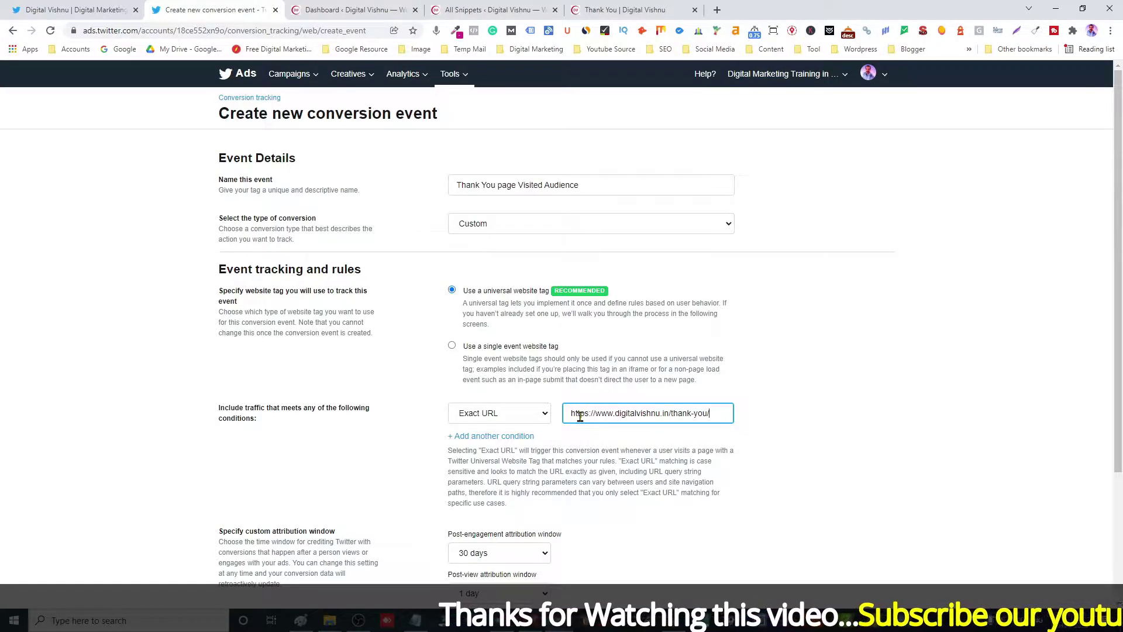
# - Add two more Exact URL conditions below the thank-you page rule and remove both empty ones
pyautogui.click(475, 438)
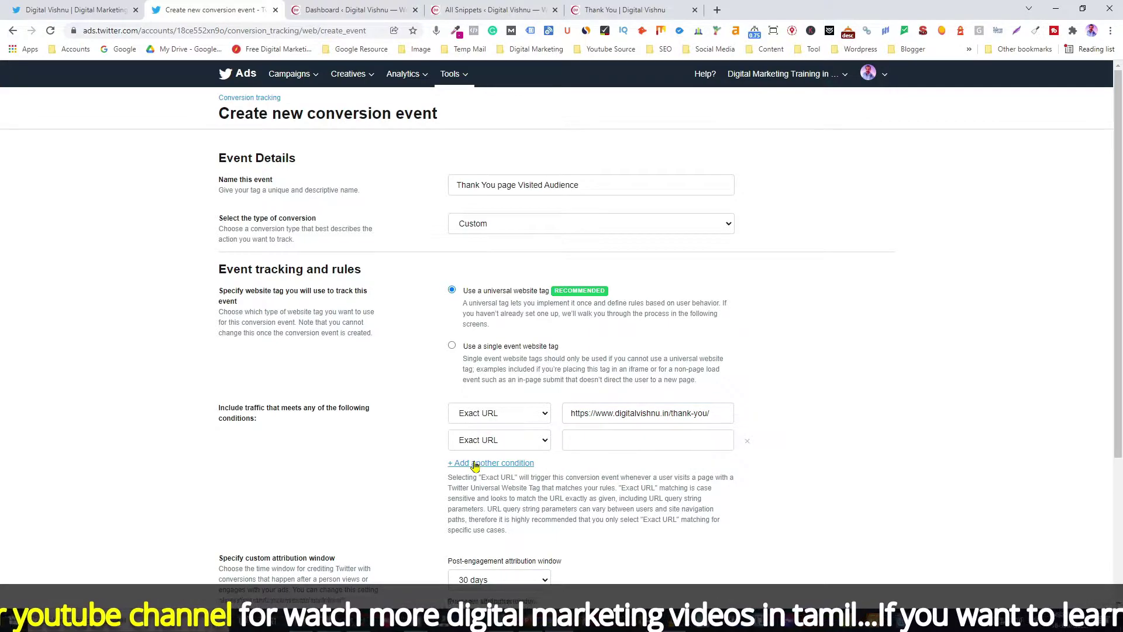
pyautogui.click(476, 463)
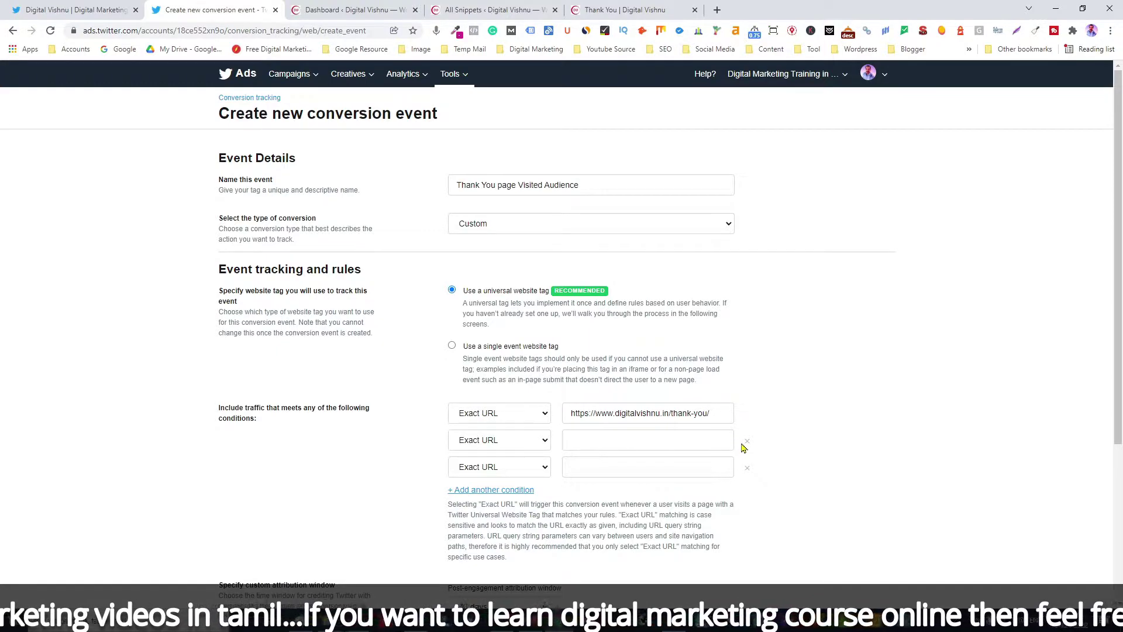
pyautogui.click(747, 445)
pyautogui.click(745, 444)
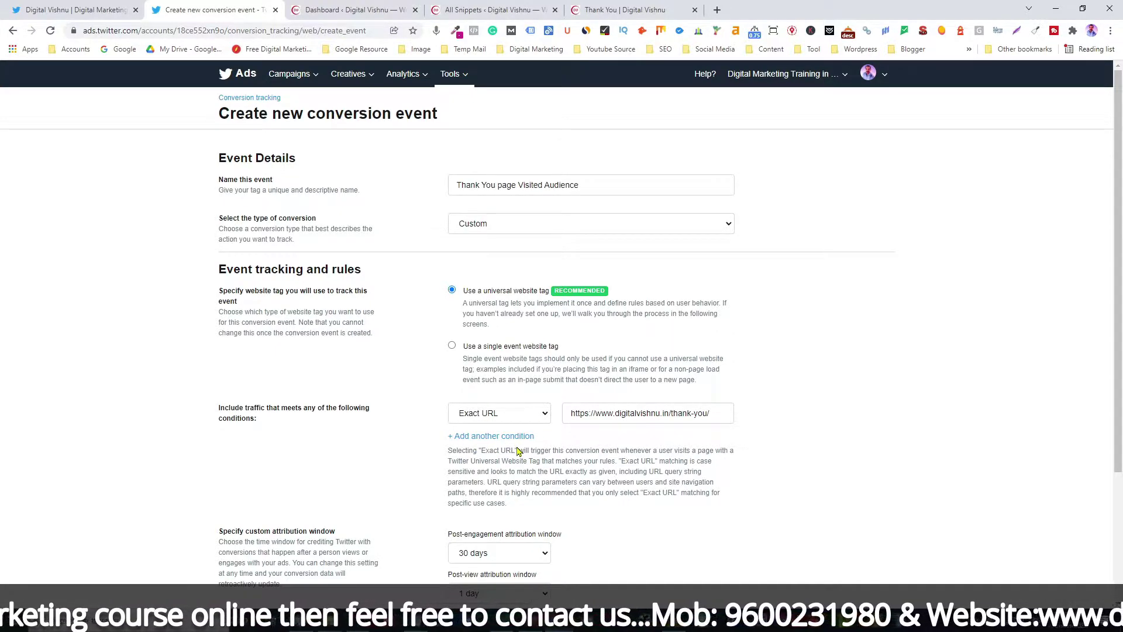
# - Try a 2-day post-engagement attribution window, and set both the post-engagement and post-view windows to 30 days
pyautogui.scroll(-3, 609, 461)
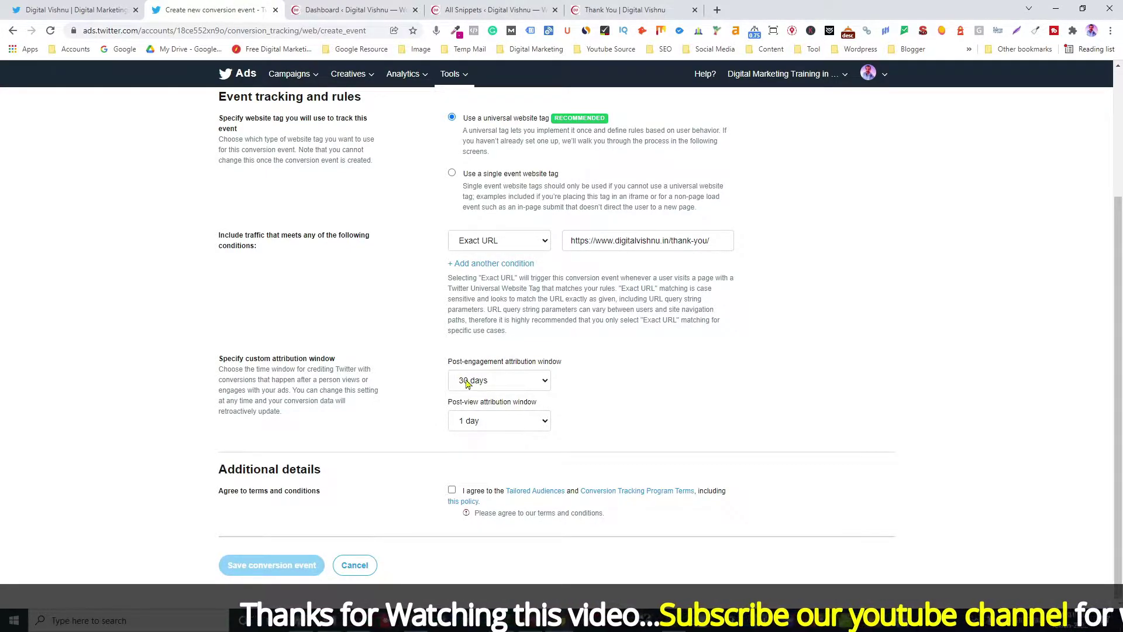
pyautogui.click(520, 381)
pyautogui.click(481, 408)
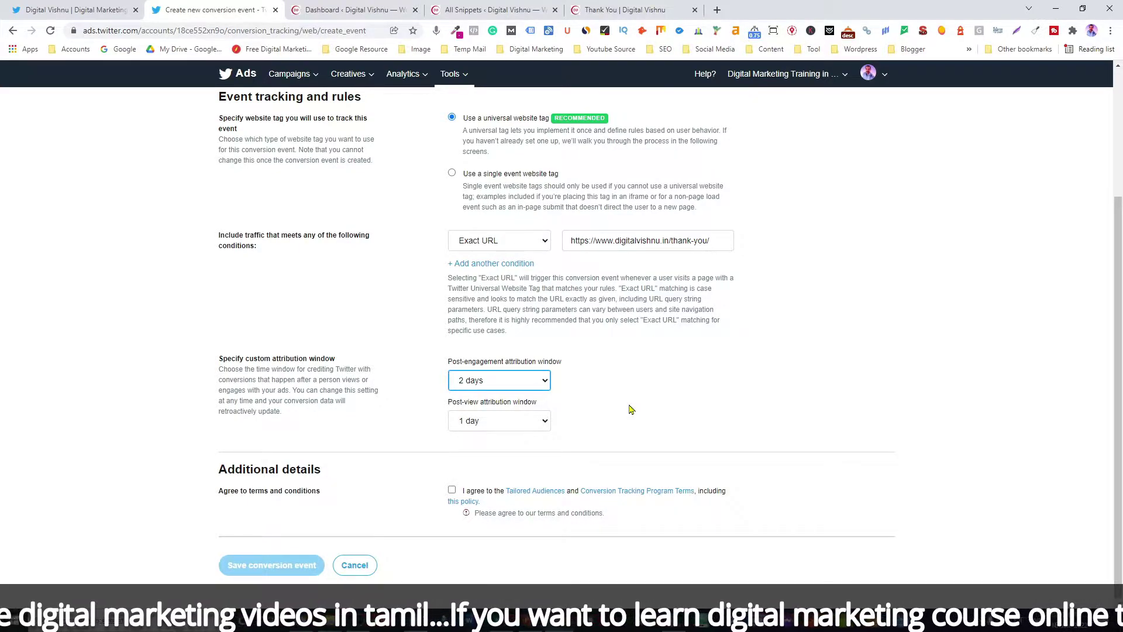
pyautogui.click(496, 382)
pyautogui.click(475, 466)
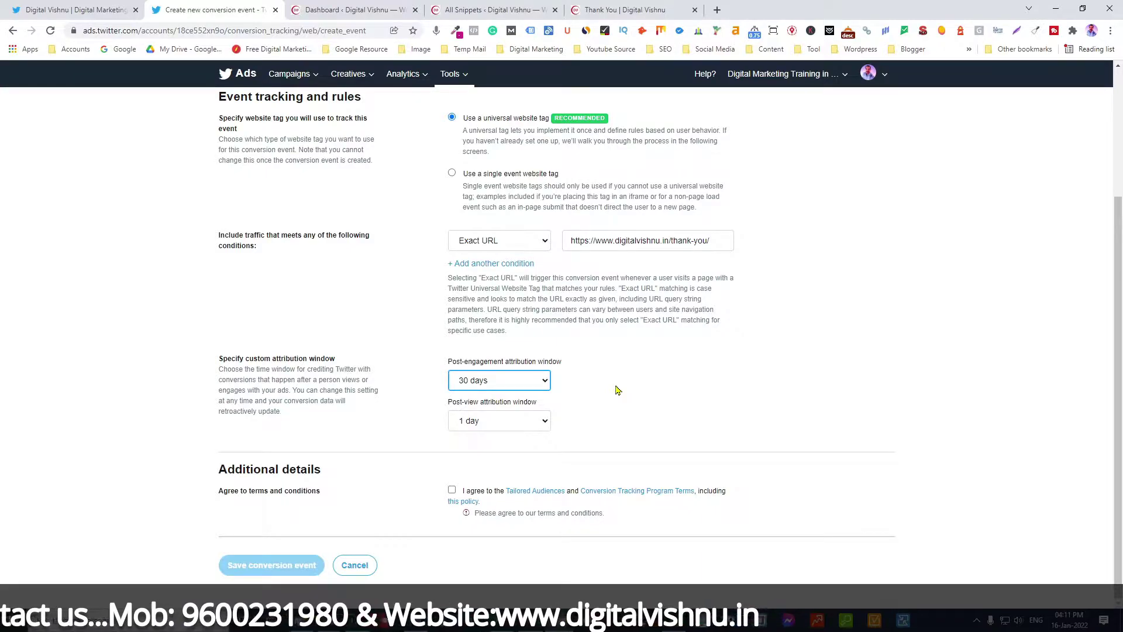
pyautogui.click(503, 426)
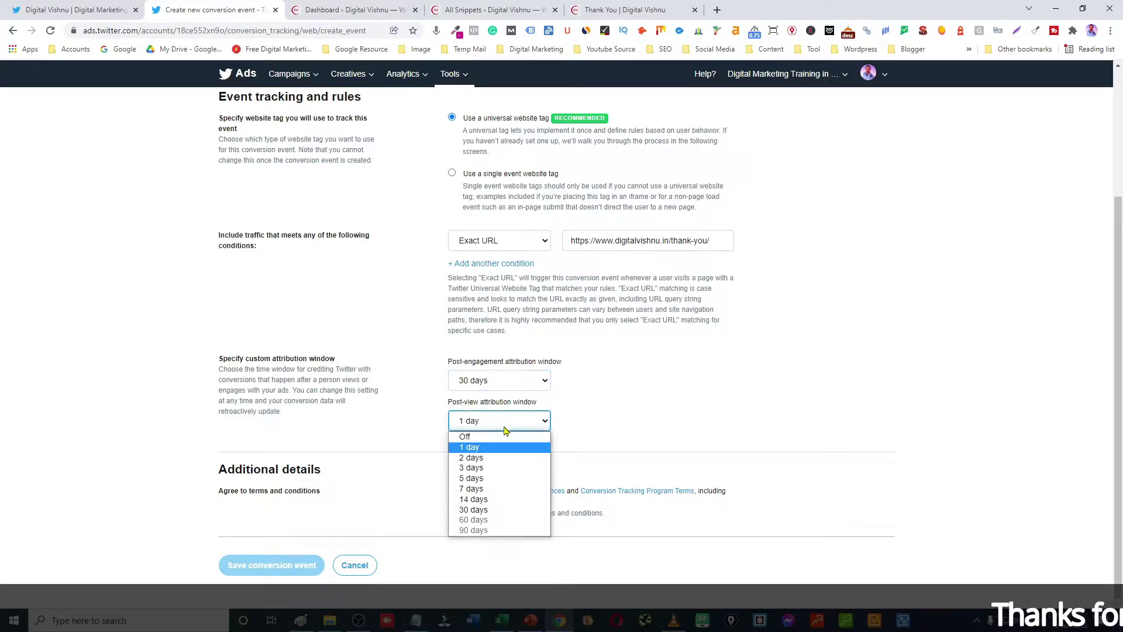
pyautogui.click(486, 512)
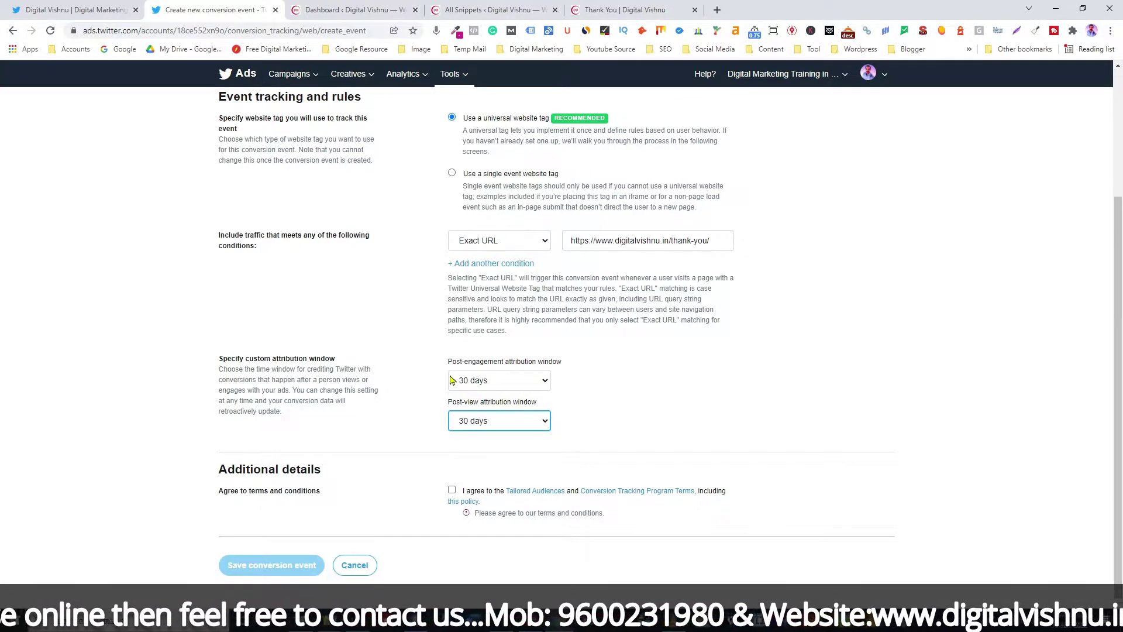
# - Agree to the Tailored Audiences and Conversion Tracking Program terms and save the conversion event
pyautogui.click(452, 491)
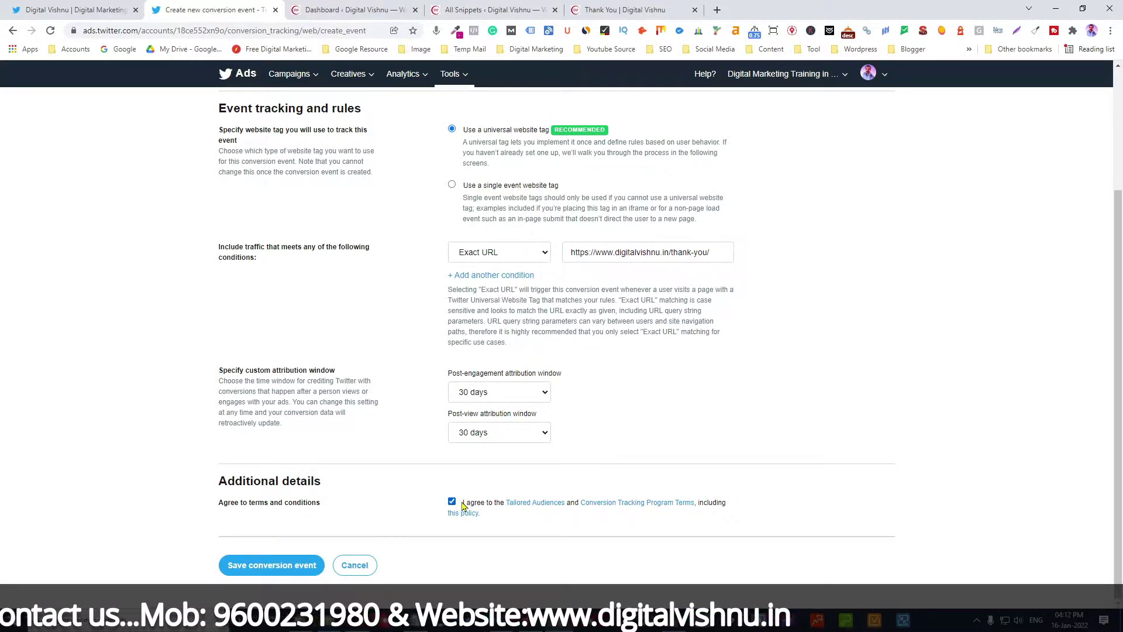
pyautogui.click(277, 573)
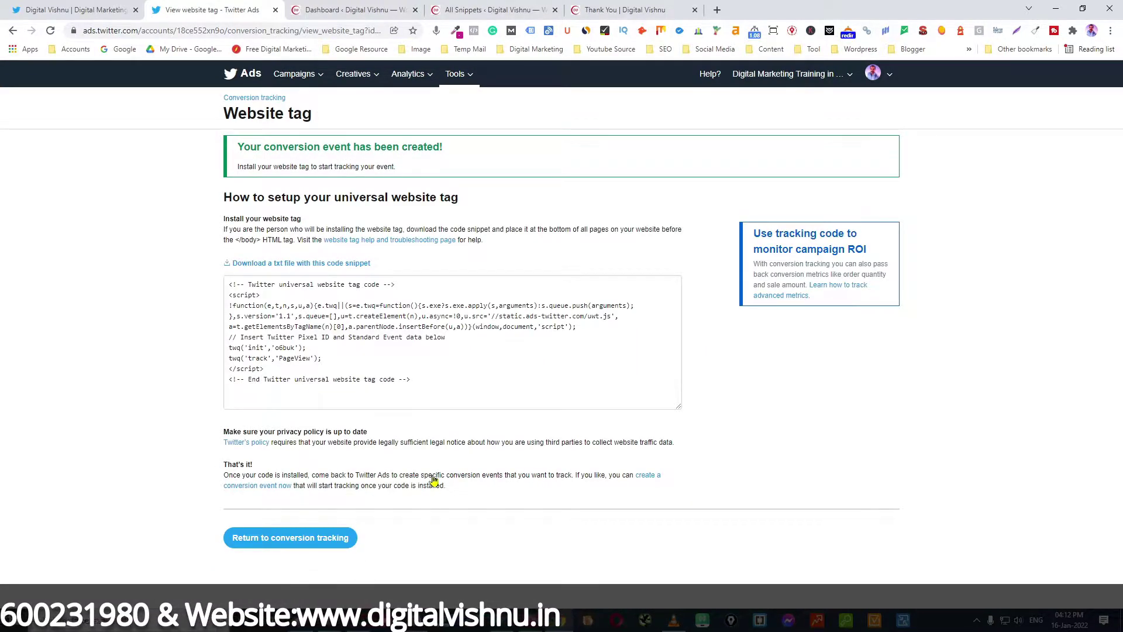
# - Copy the complete Twitter universal website tag code, from the opening comment to the closing comment
pyautogui.moveTo(417, 379); pyautogui.dragTo(222, 286)
pyautogui.rightClick(284, 316)
pyautogui.click(286, 314)
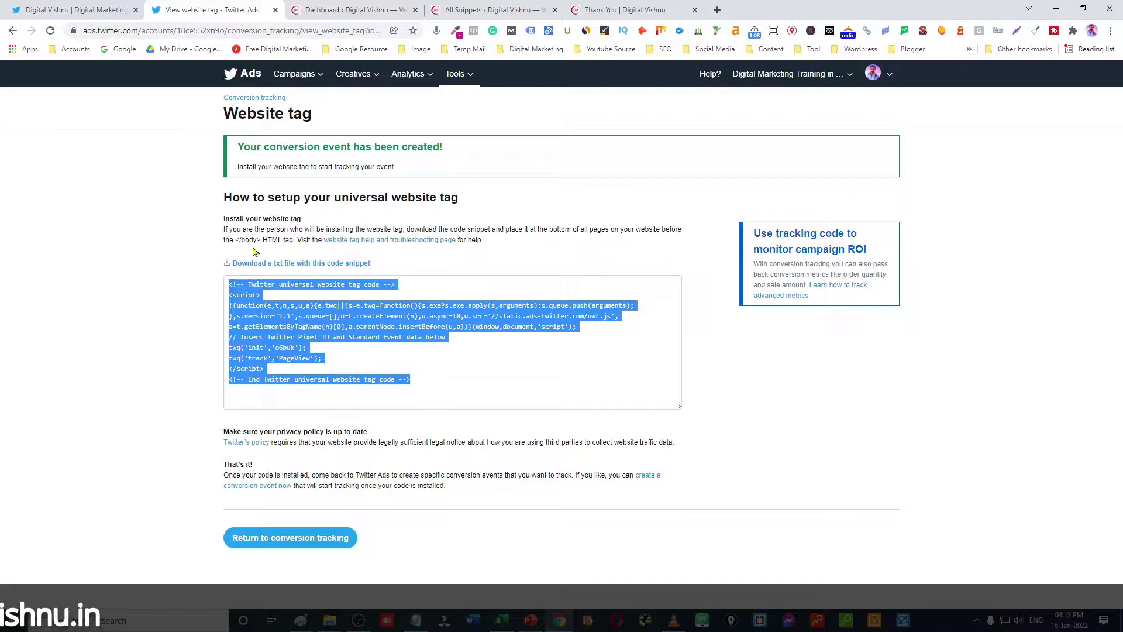
pyautogui.rightClick(299, 337)
pyautogui.click(310, 345)
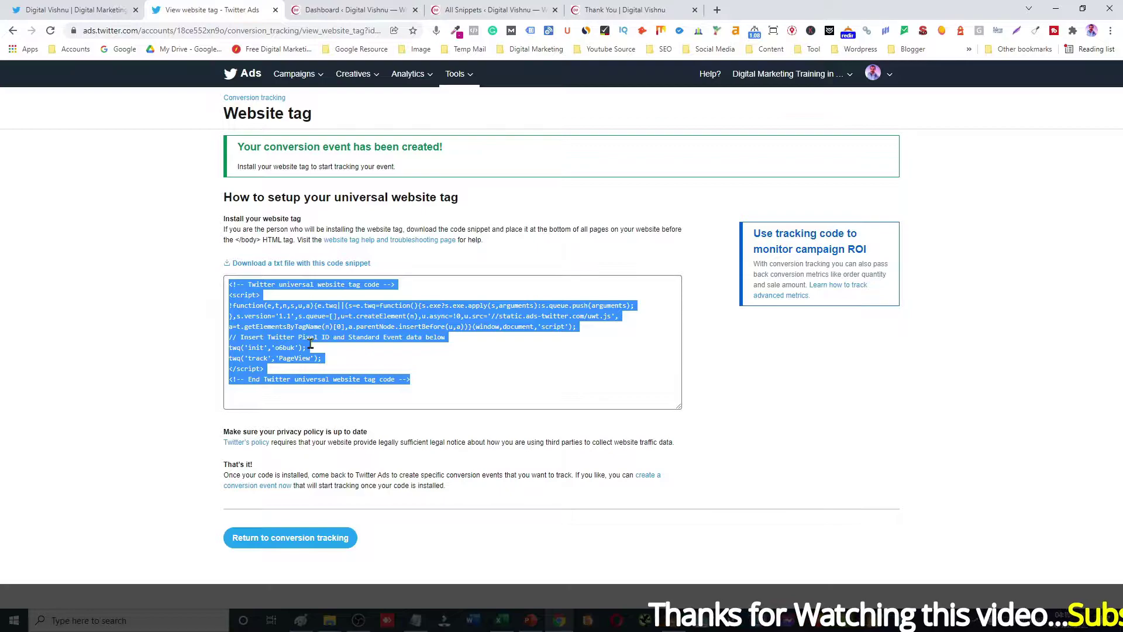
# - Switch to the site's WordPress dashboard and open the Theme Editor in a new browser tab
pyautogui.click(347, 7)
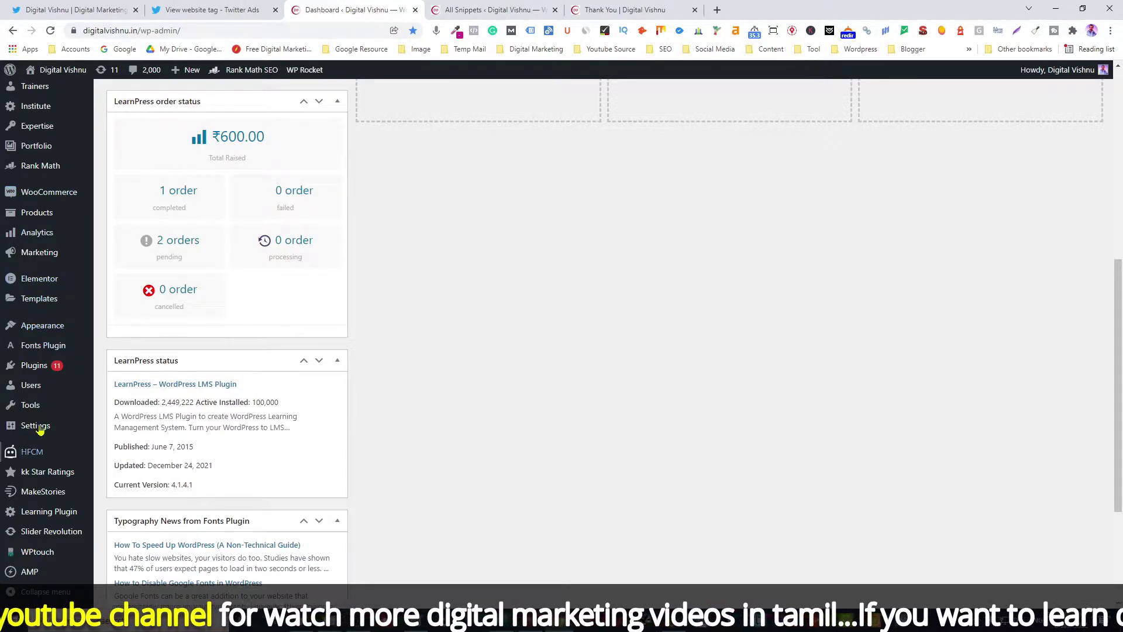
pyautogui.moveTo(25, 478)
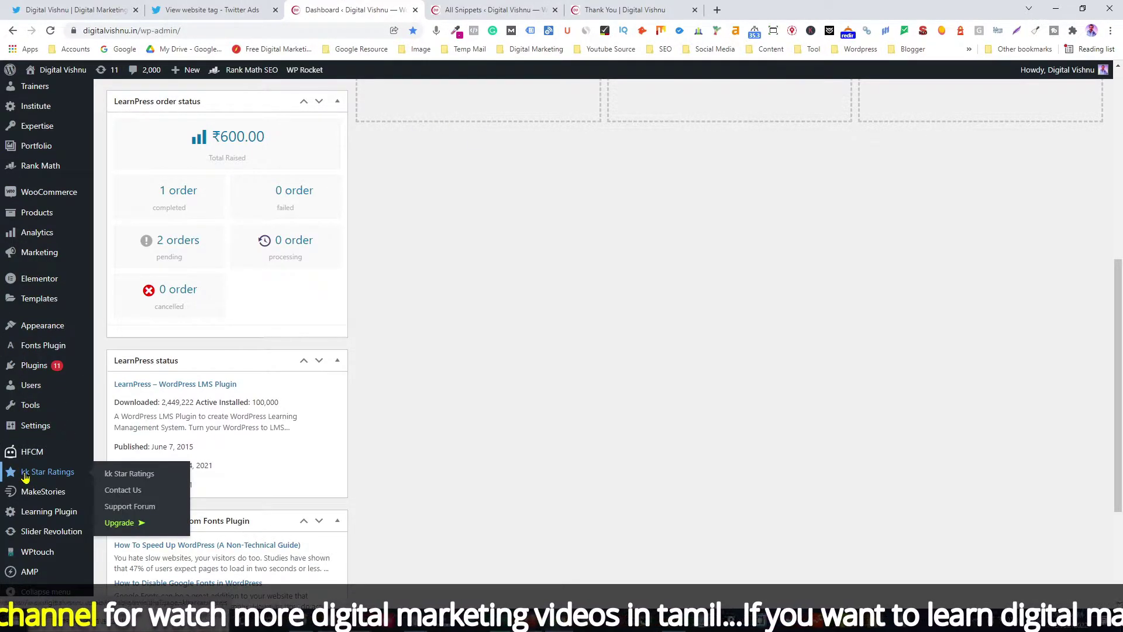
pyautogui.moveTo(30, 325)
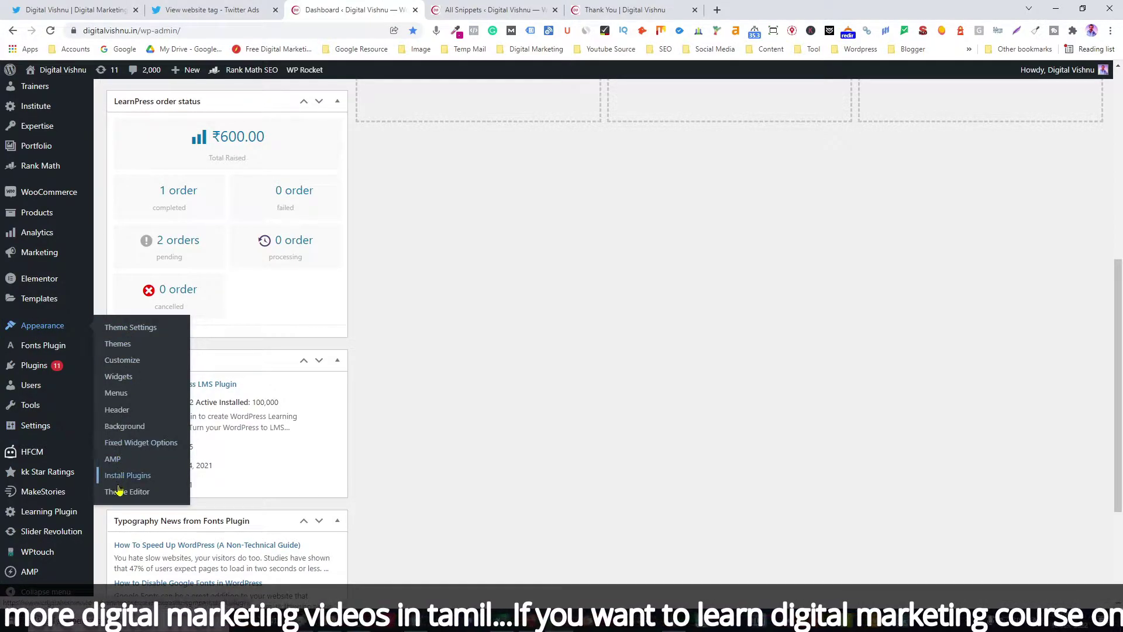
pyautogui.rightClick(131, 498)
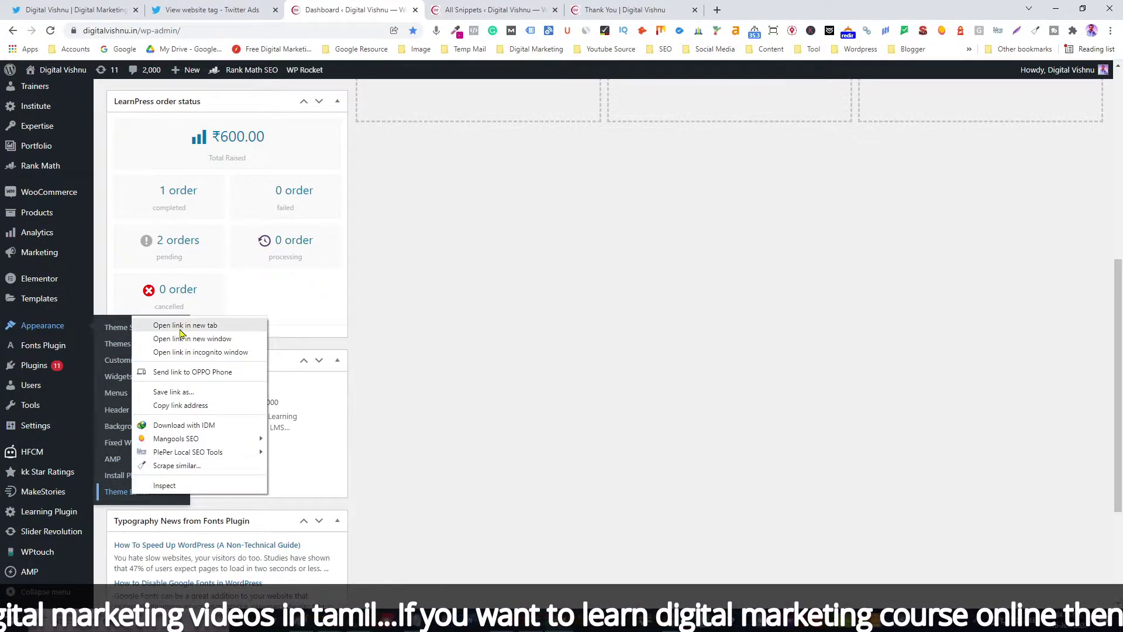
pyautogui.click(171, 326)
pyautogui.click(463, 9)
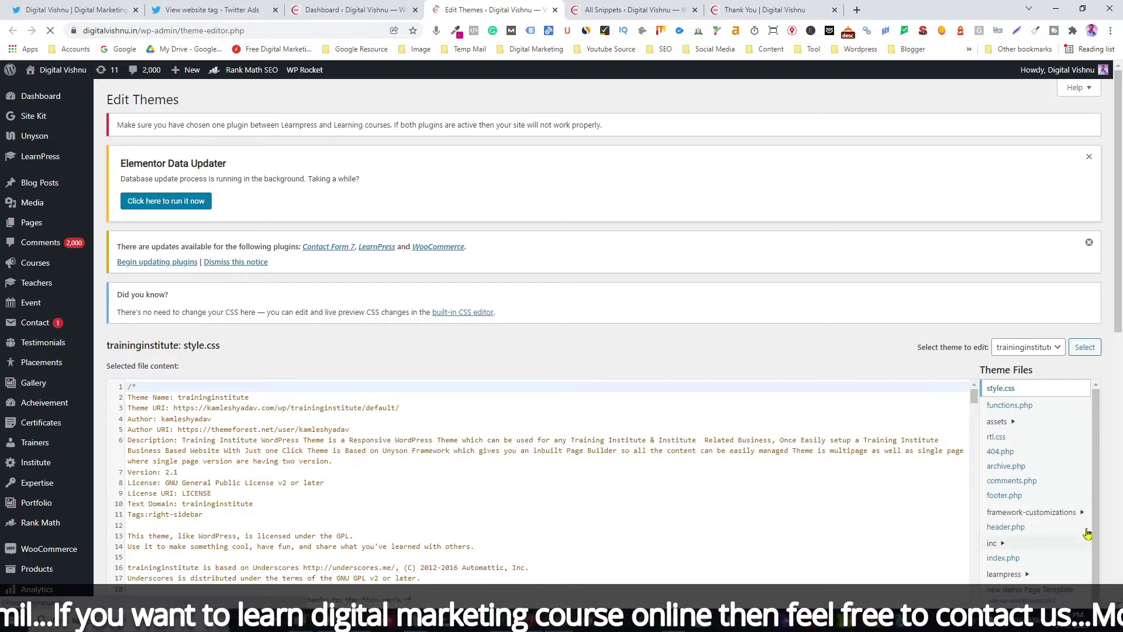
# - Open the theme's header.php file in the editor and highlight the opening <head> tag as the tag code's insertion point
pyautogui.scroll(-2, 1121, 415)
pyautogui.scroll(-3, 1121, 415)
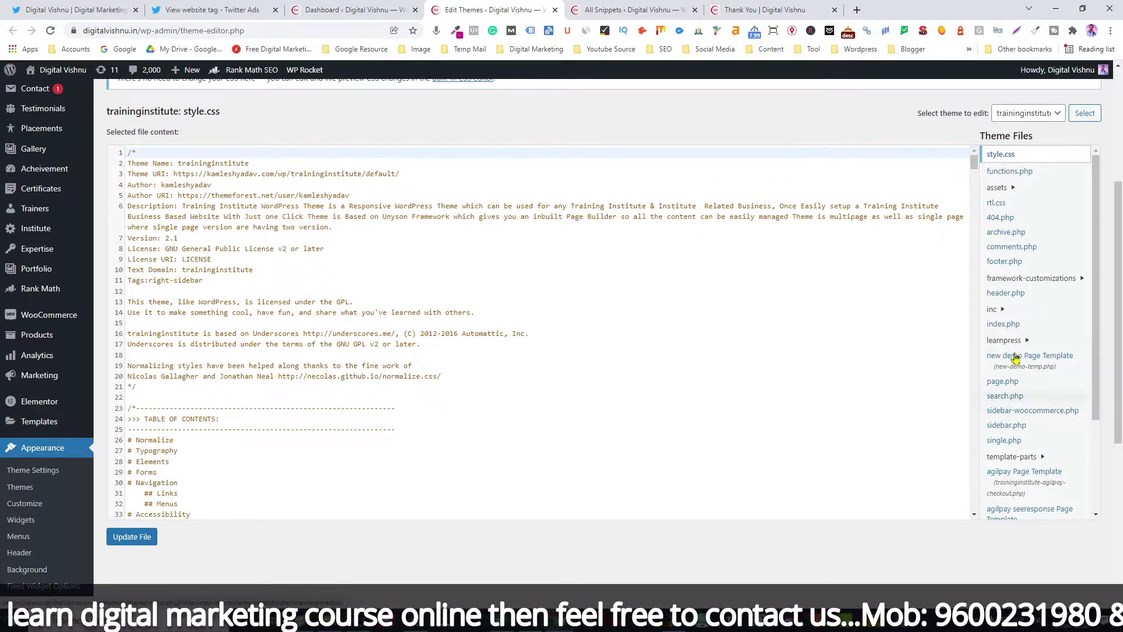
pyautogui.scroll(2, 1012, 280)
pyautogui.click(1008, 413)
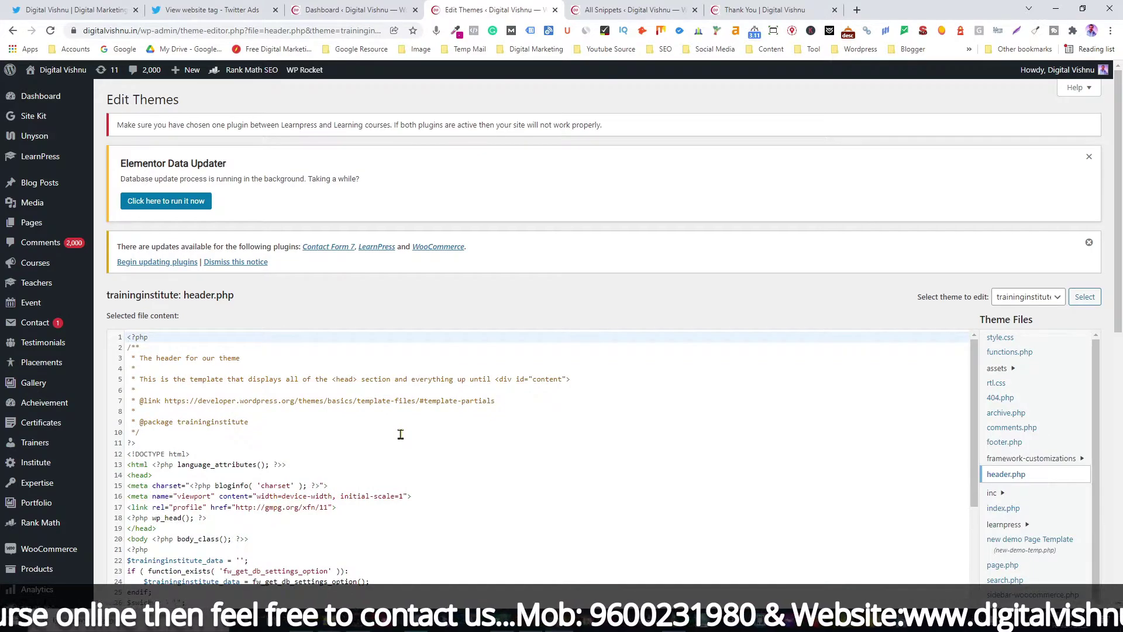
pyautogui.scroll(-1, 133, 444)
pyautogui.moveTo(128, 420); pyautogui.dragTo(157, 420)
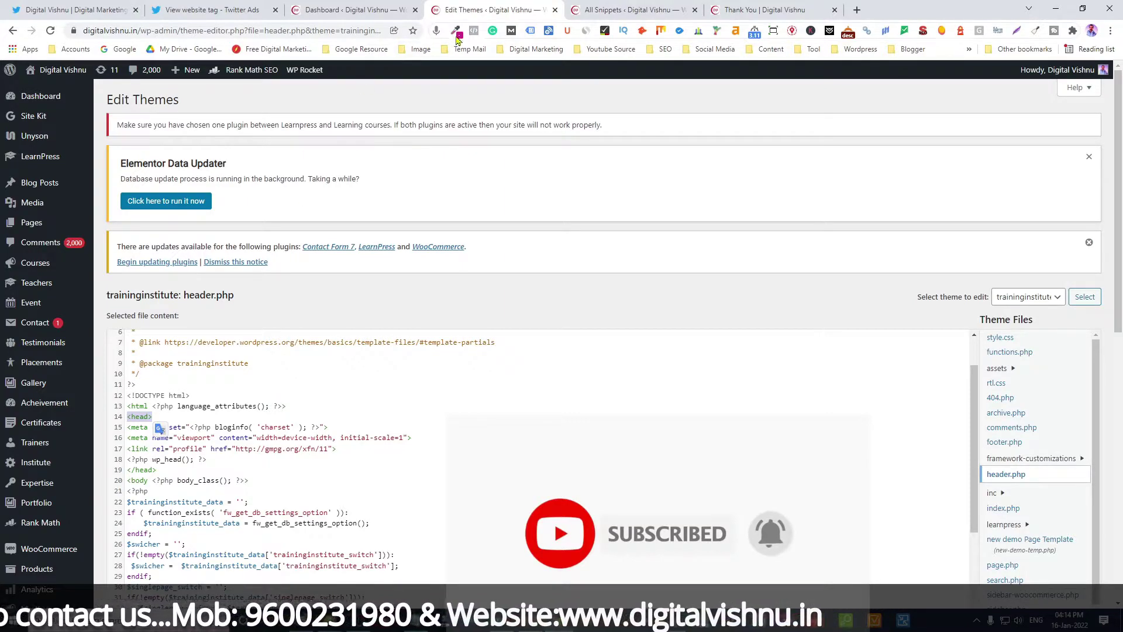
# - Switch to the HFCM snippets list on the WordPress site and start a new snippet
pyautogui.click(349, 10)
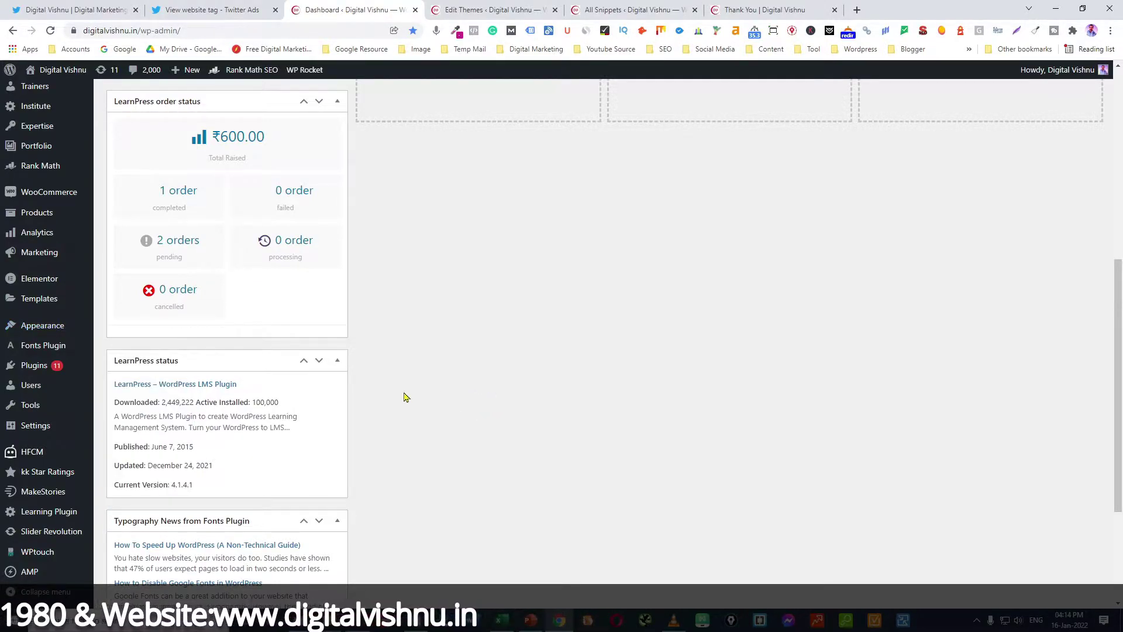
pyautogui.moveTo(53, 499)
pyautogui.scroll(-3, 52, 500)
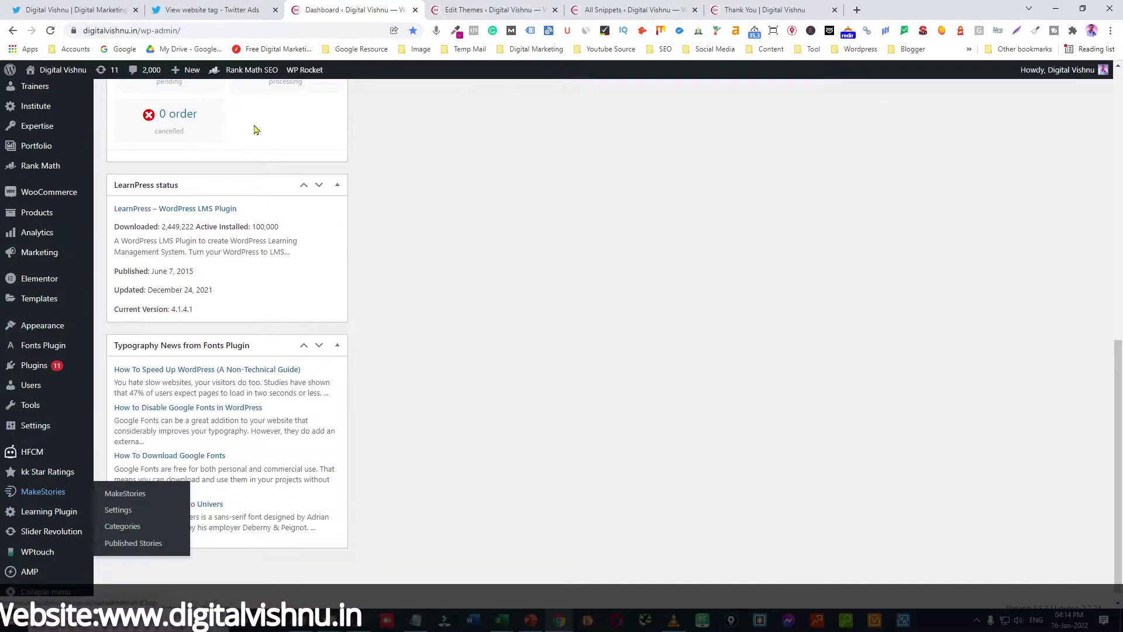
pyautogui.click(629, 8)
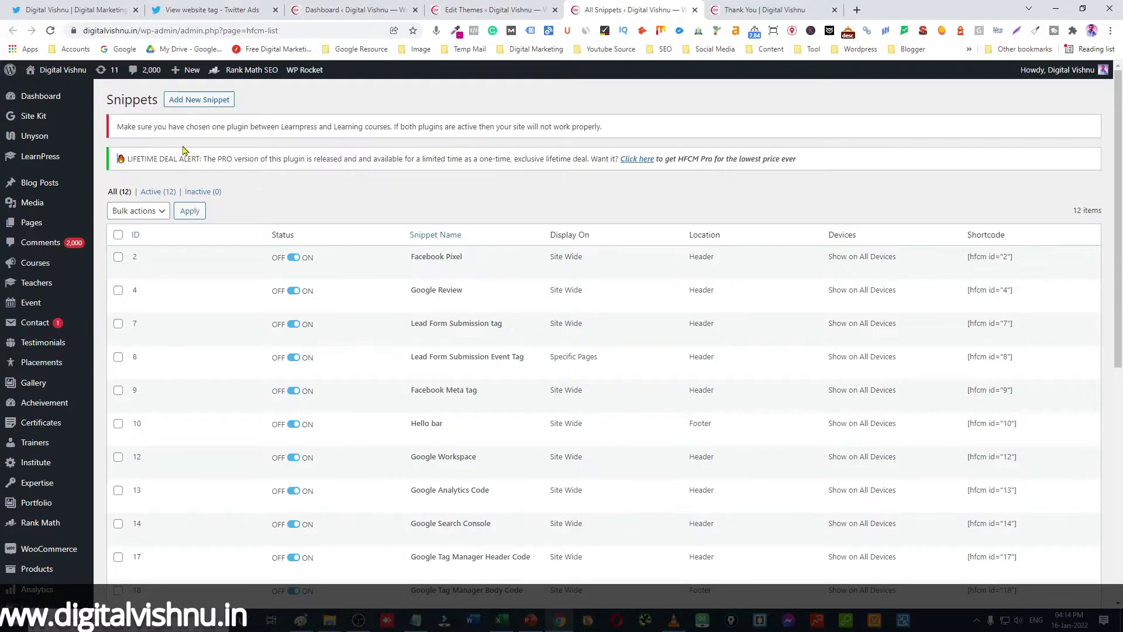
pyautogui.click(197, 101)
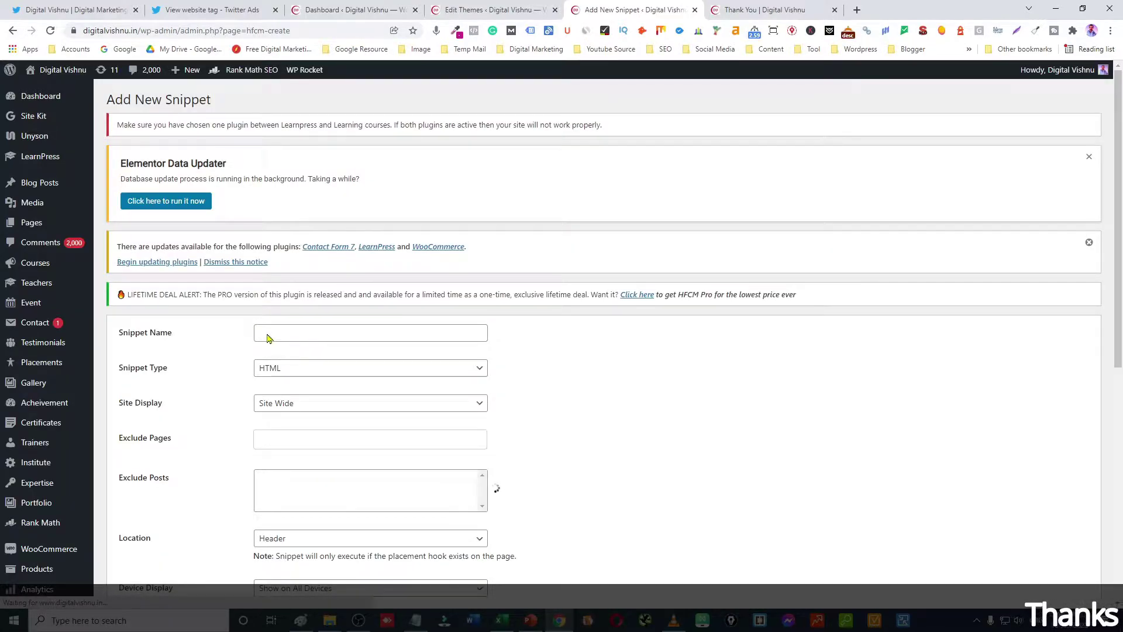
# - Name the new snippet "Thank You Page Visited Audience - twitter"
pyautogui.click(268, 332)
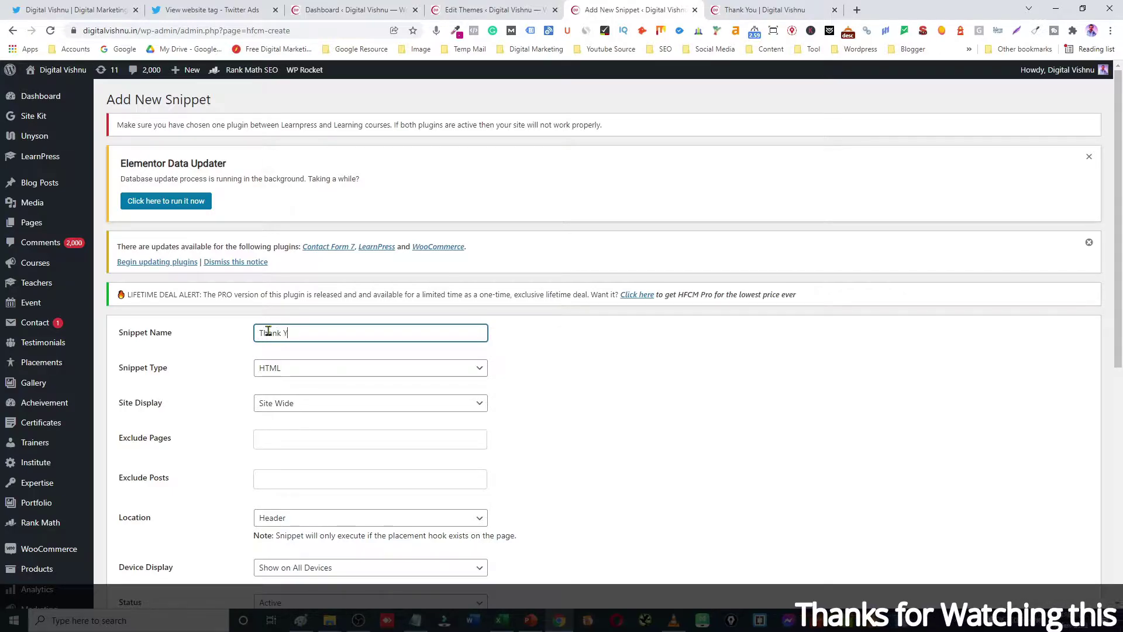
pyautogui.write('Thank You Page ')
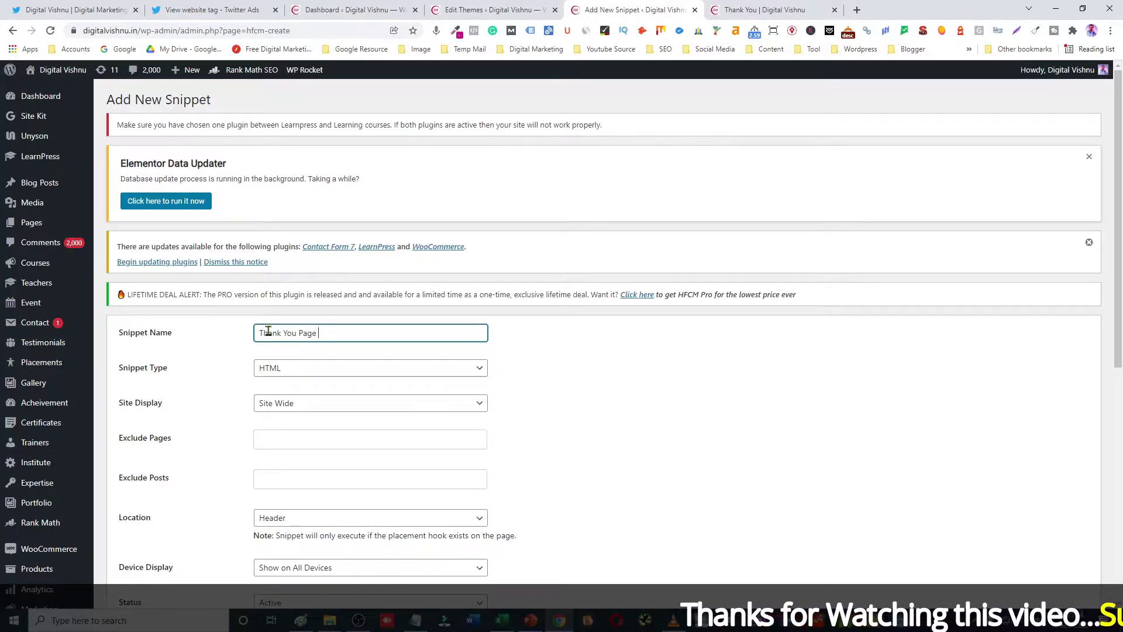
pyautogui.write('Visited A')
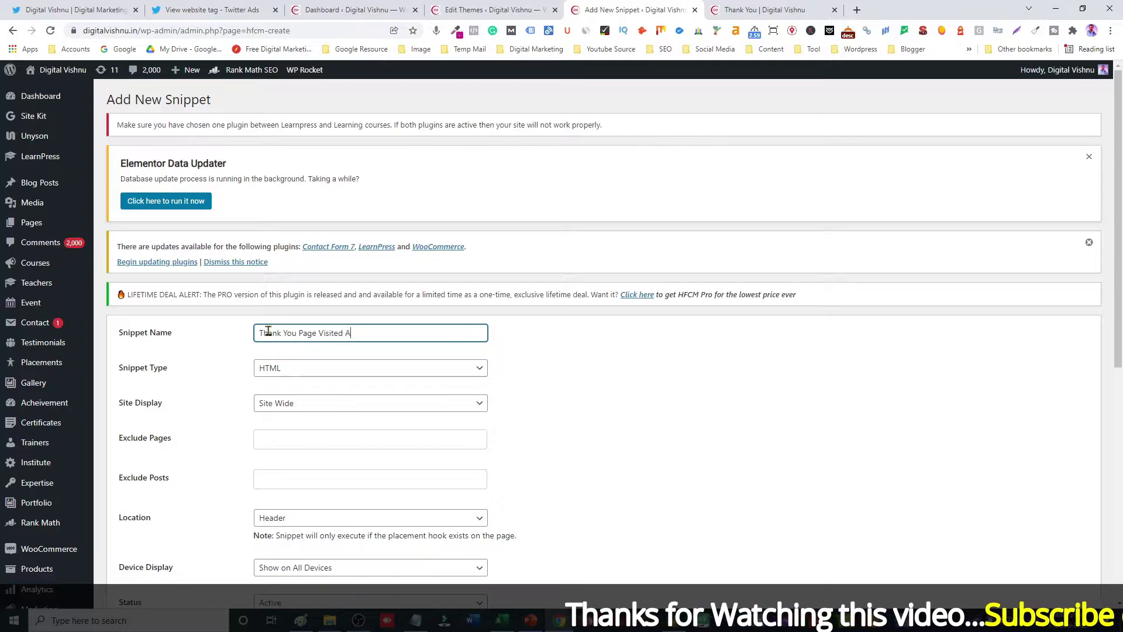
pyautogui.write('udien')
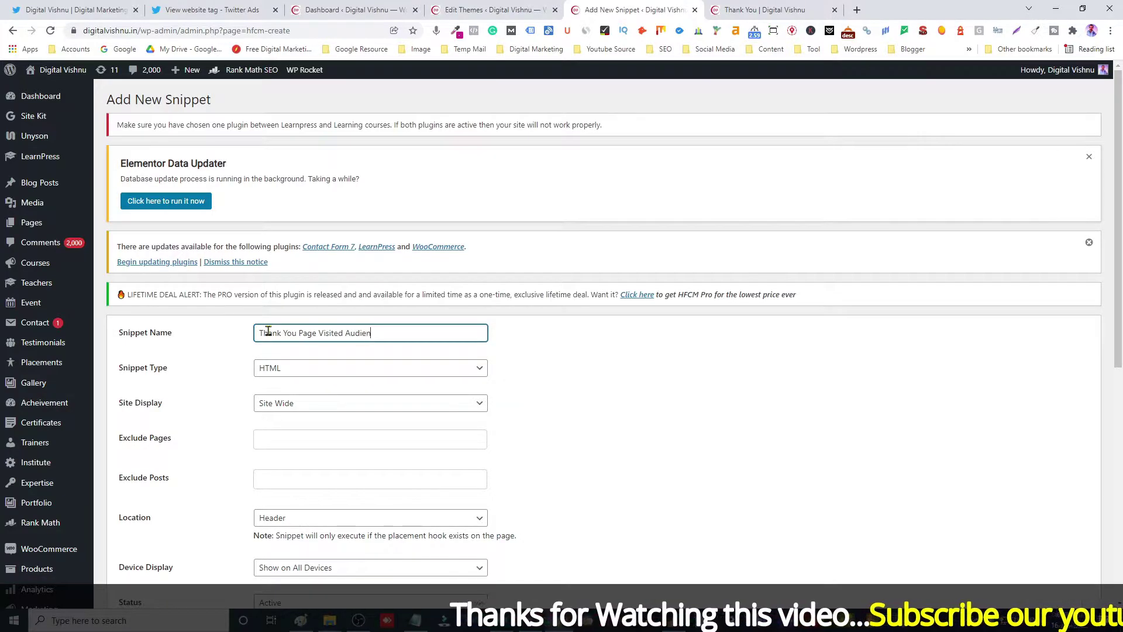
pyautogui.write('ce - t')
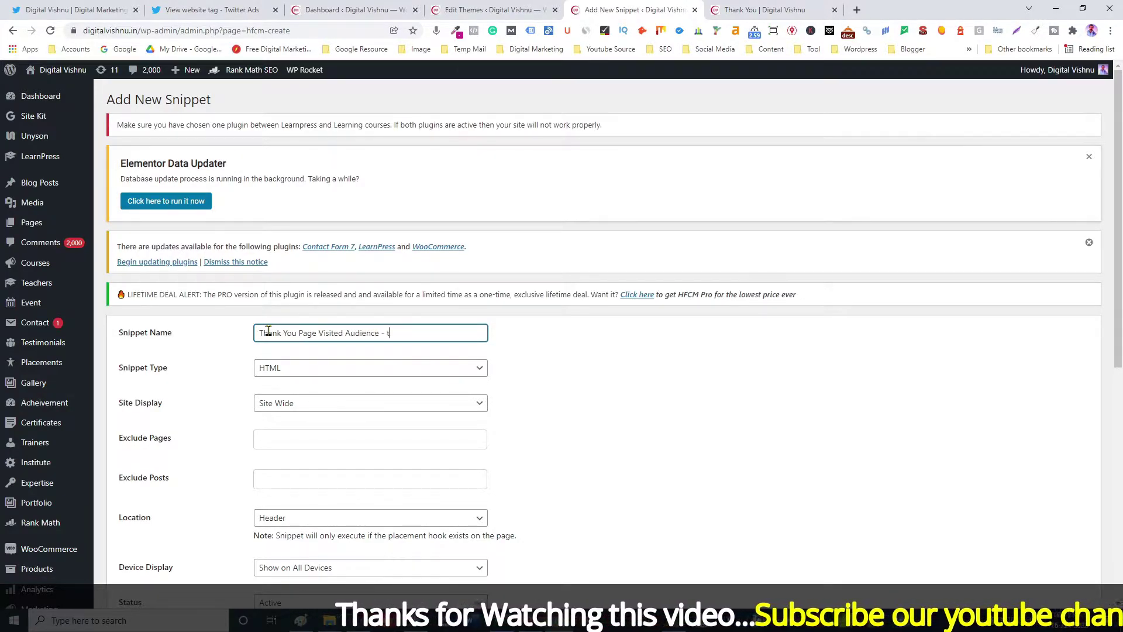
pyautogui.write('witter')
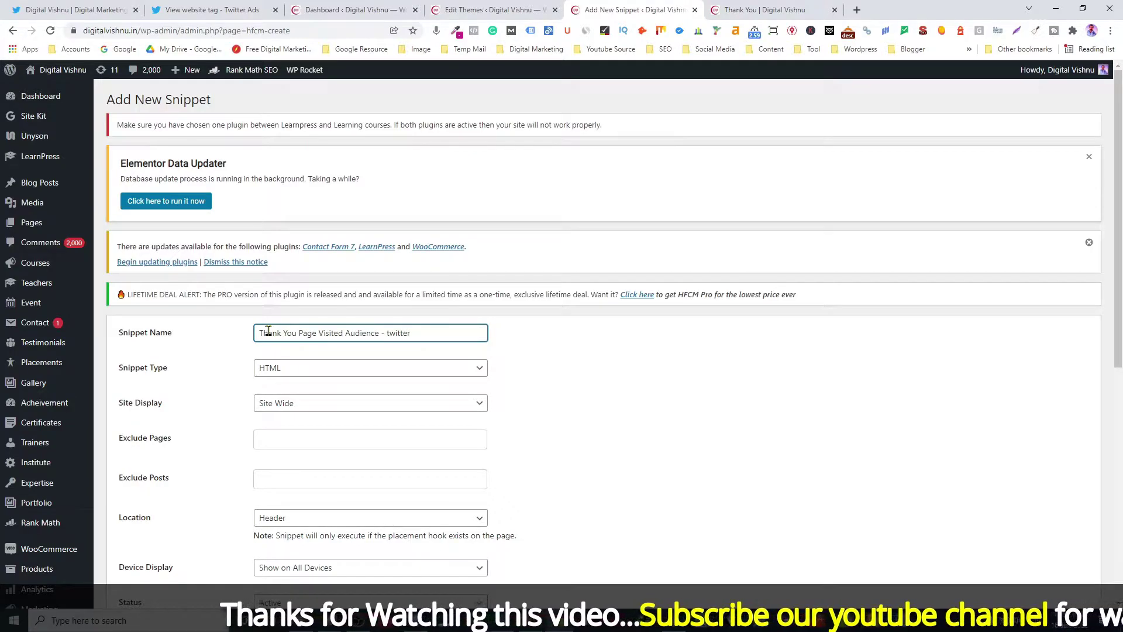
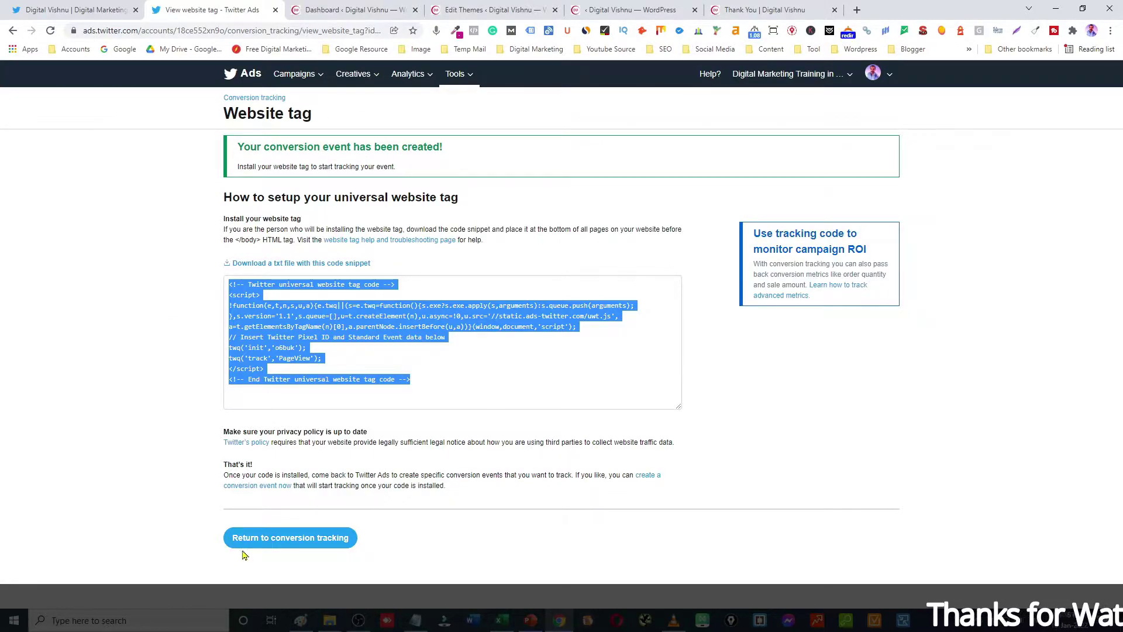
# - Return from the Twitter website tag page to the conversion tracking overview, and open the Audiences manager
pyautogui.click(302, 538)
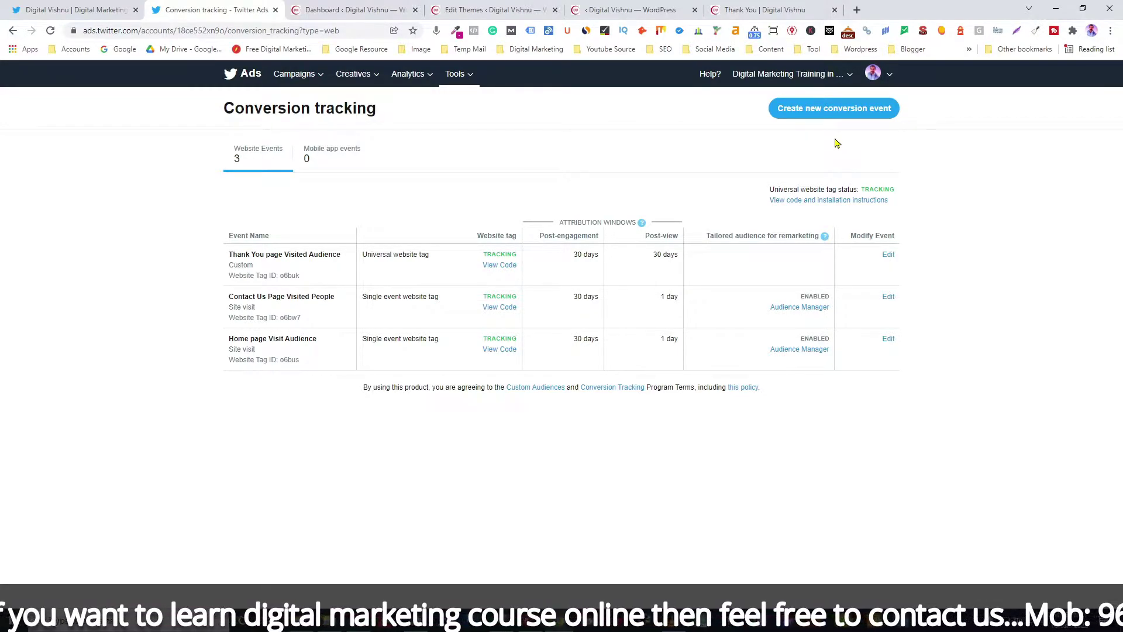
pyautogui.click(462, 75)
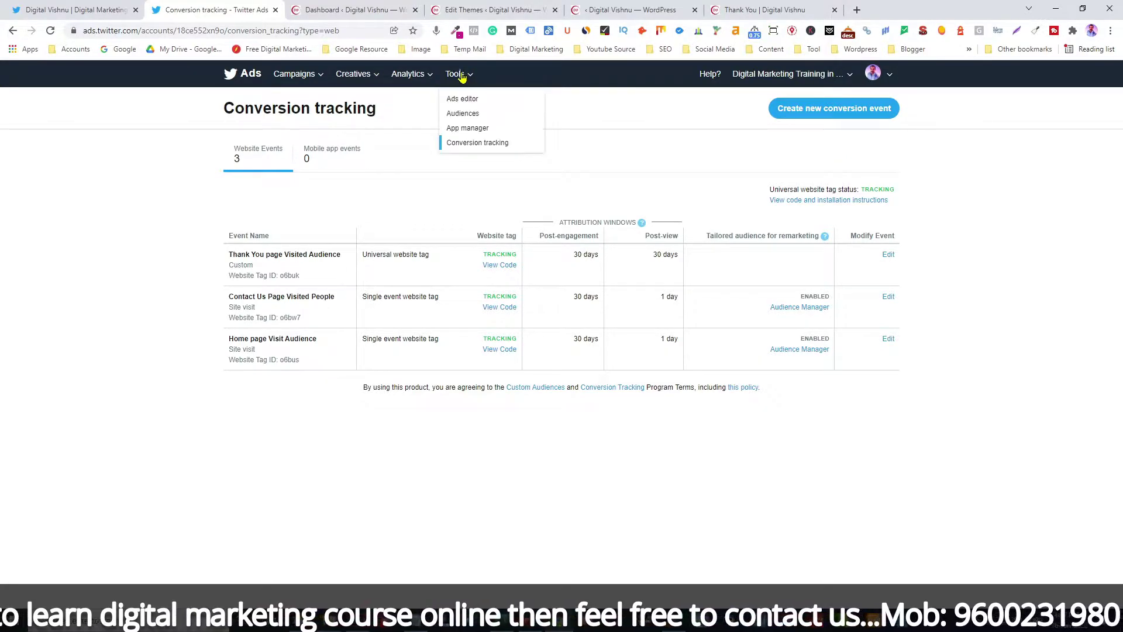
pyautogui.click(464, 113)
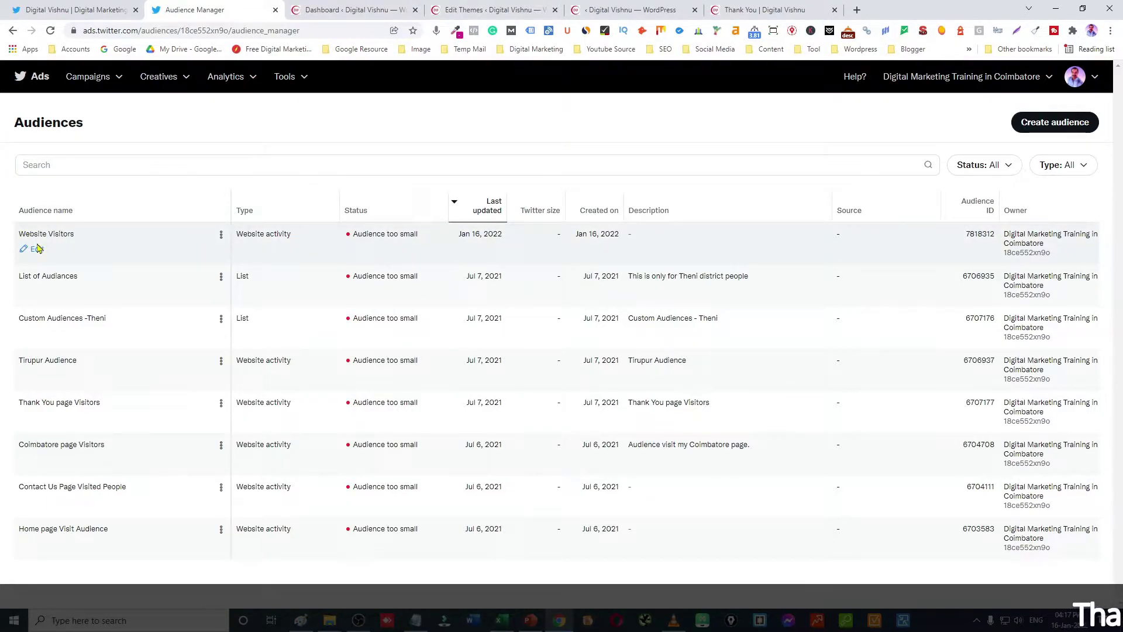
# - Start creating a new audience of the Website activity type
pyautogui.click(1063, 127)
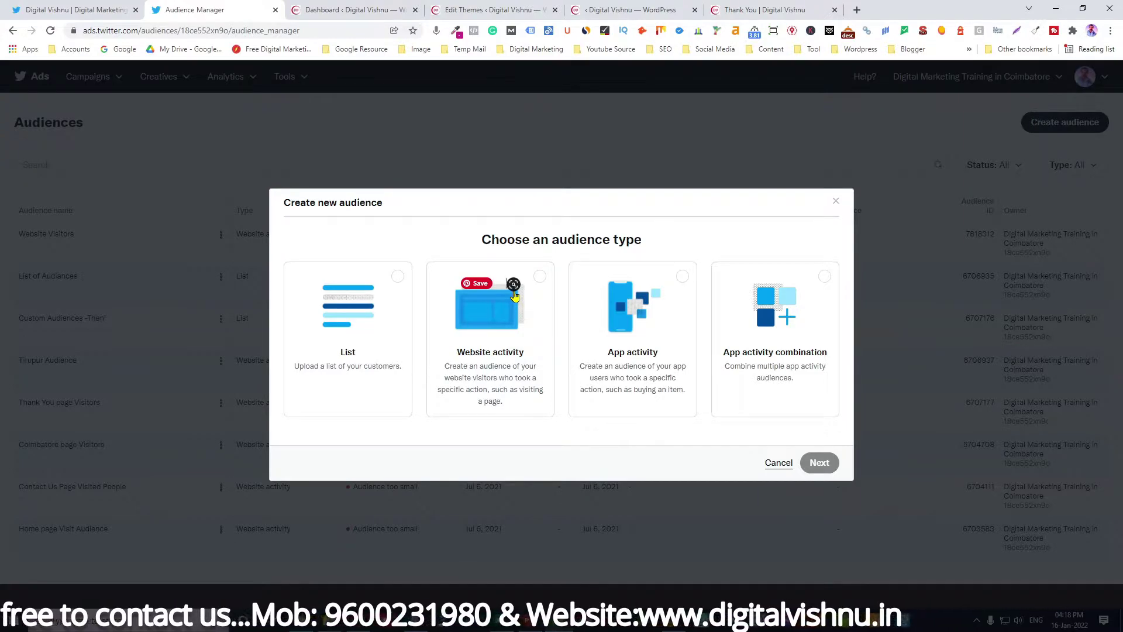
pyautogui.click(537, 280)
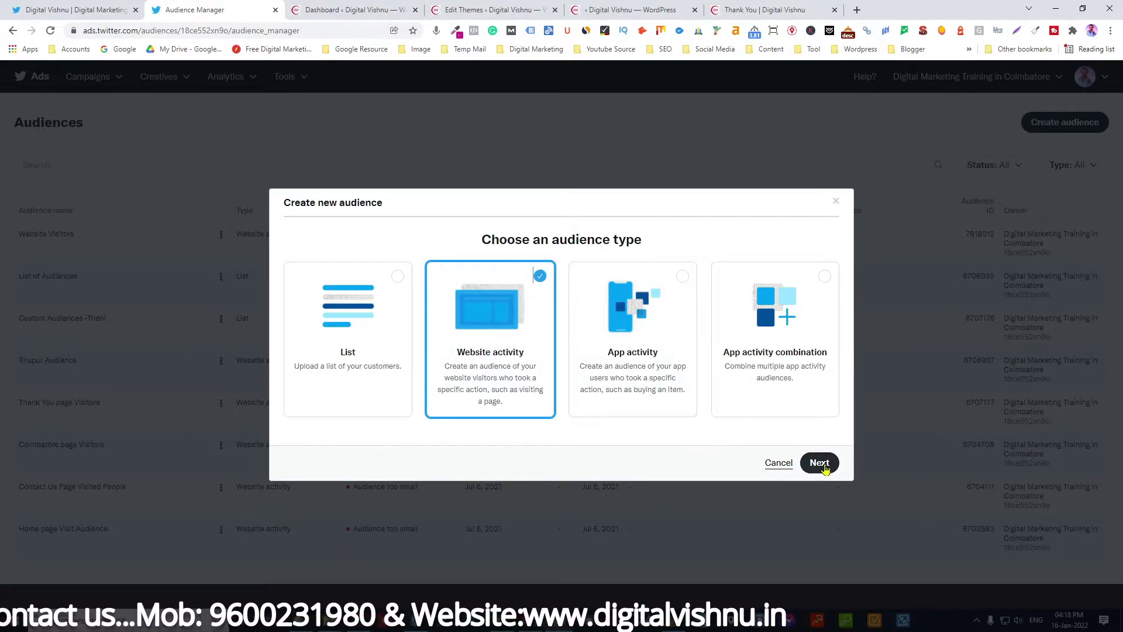
pyautogui.click(822, 465)
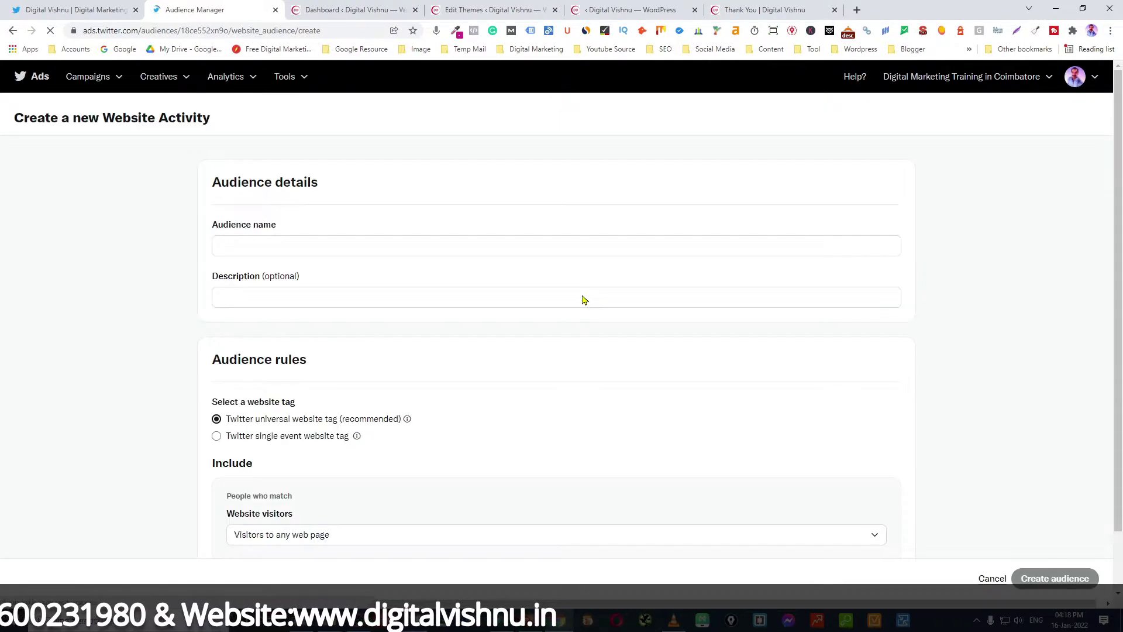
# - Name the new website activity audience "Blog Page Visited Audience"
pyautogui.click(309, 244)
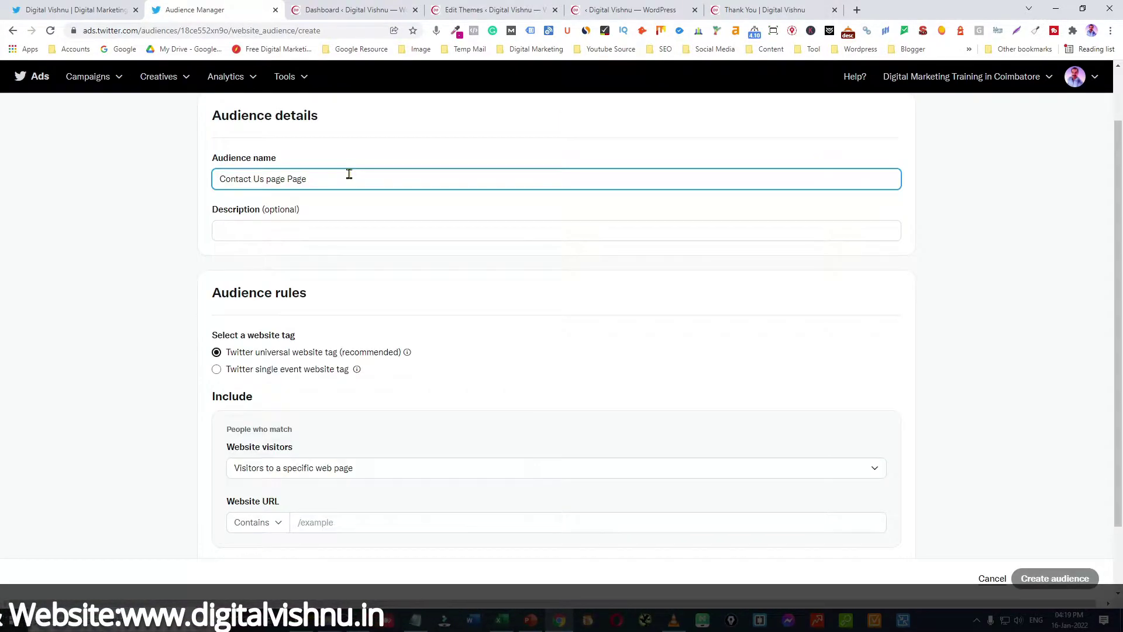
pyautogui.moveTo(349, 179); pyautogui.dragTo(170, 179)
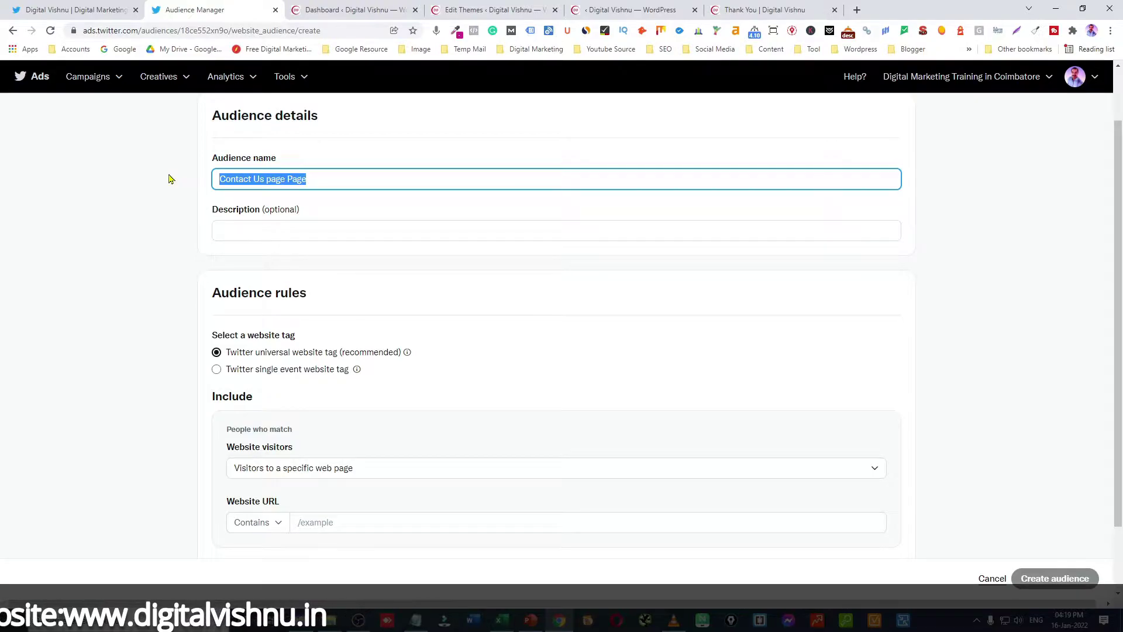
pyautogui.press('BackSpace')
pyautogui.write('Blog ')
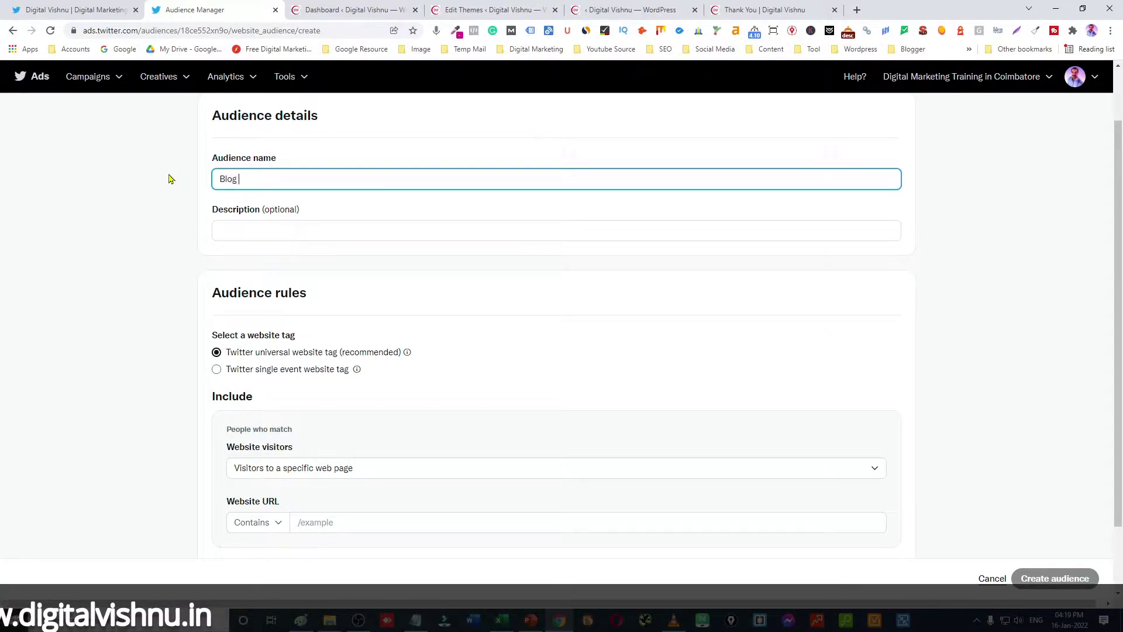
pyautogui.write('Page V')
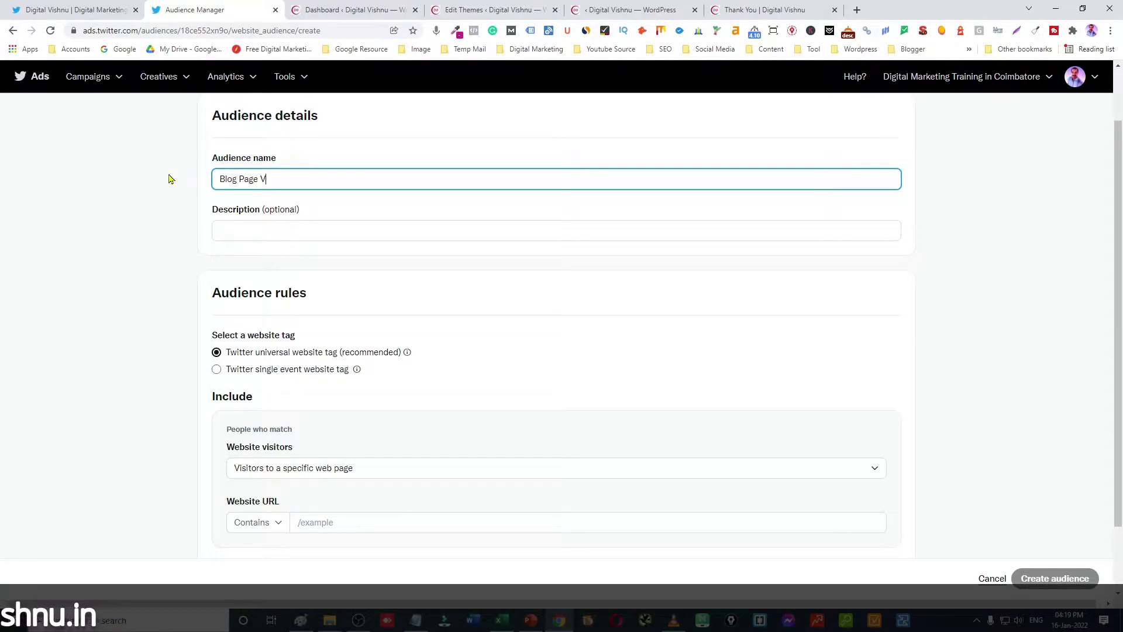
pyautogui.write('isited Audience')
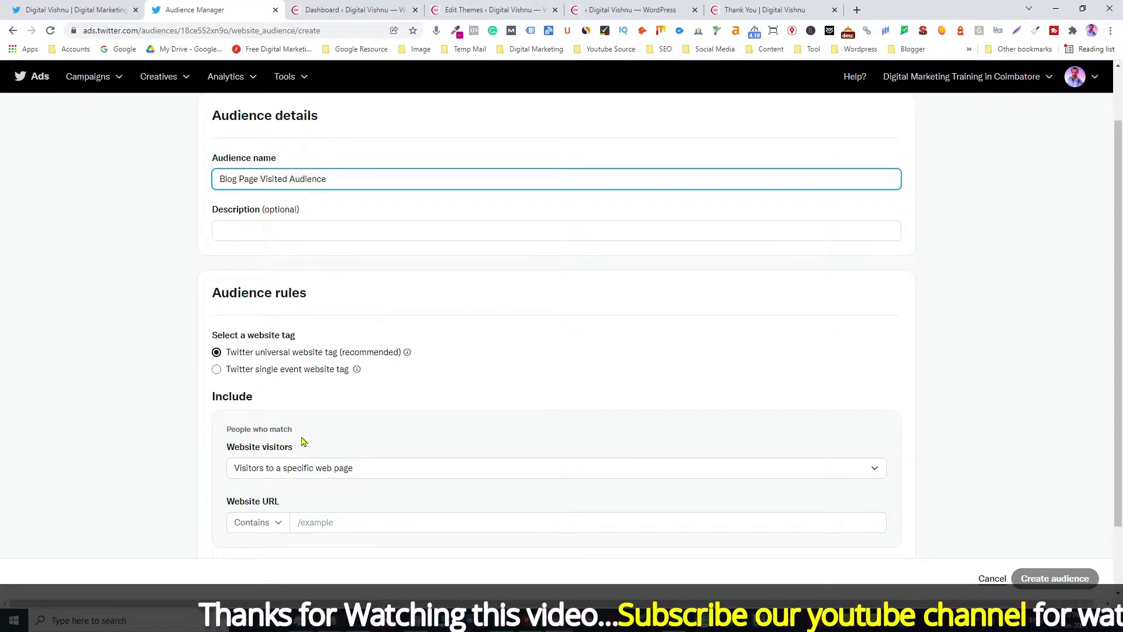
pyautogui.click(386, 471)
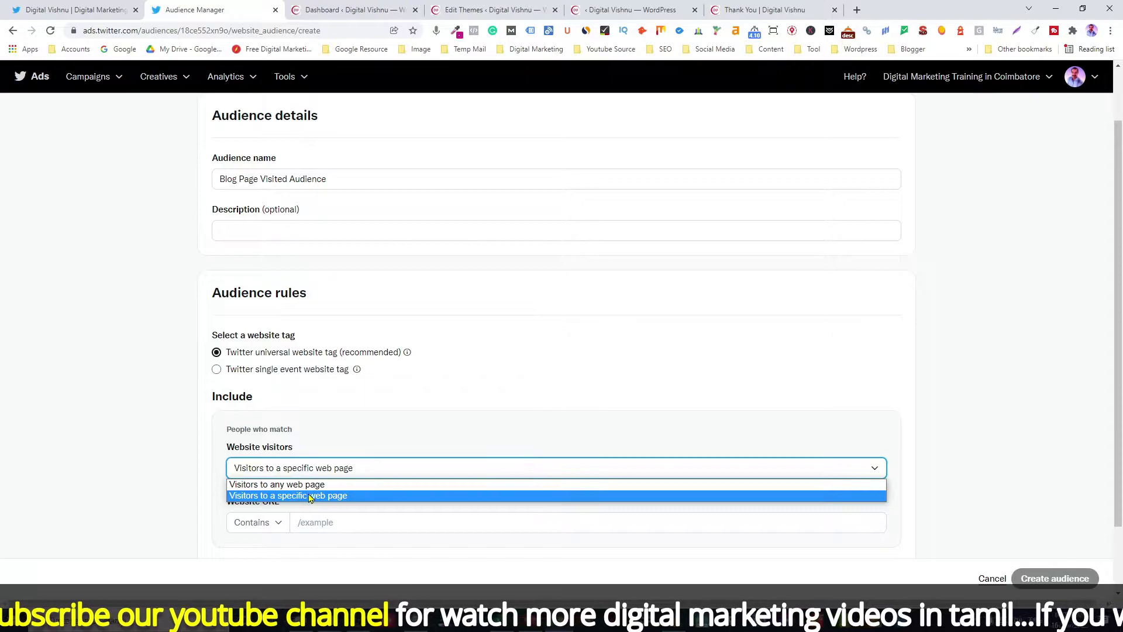
pyautogui.click(311, 497)
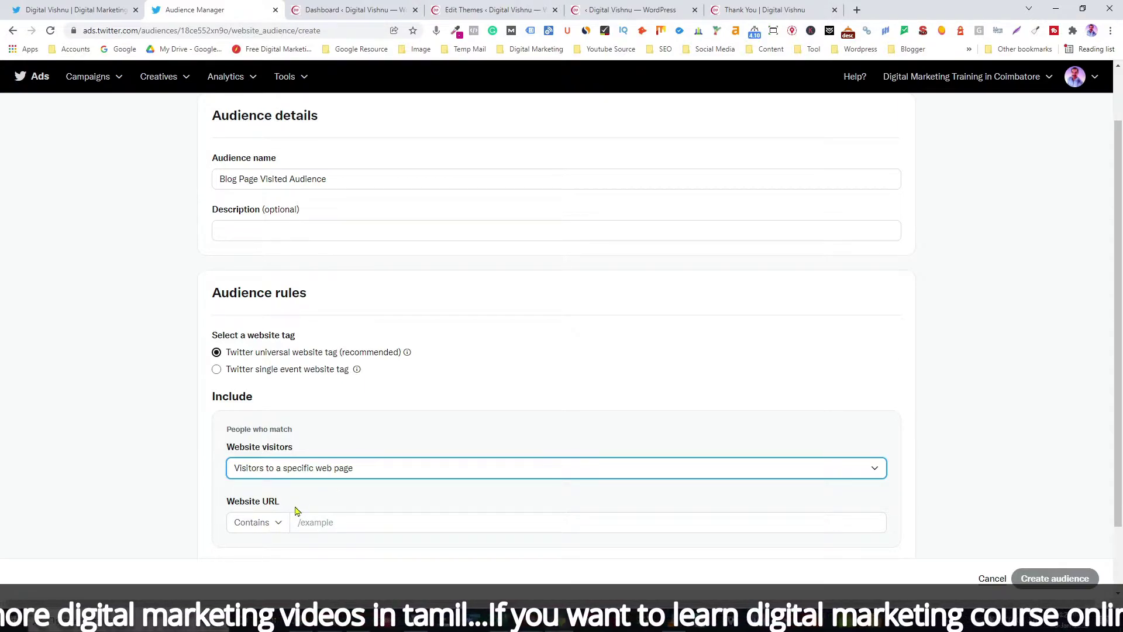
pyautogui.click(275, 525)
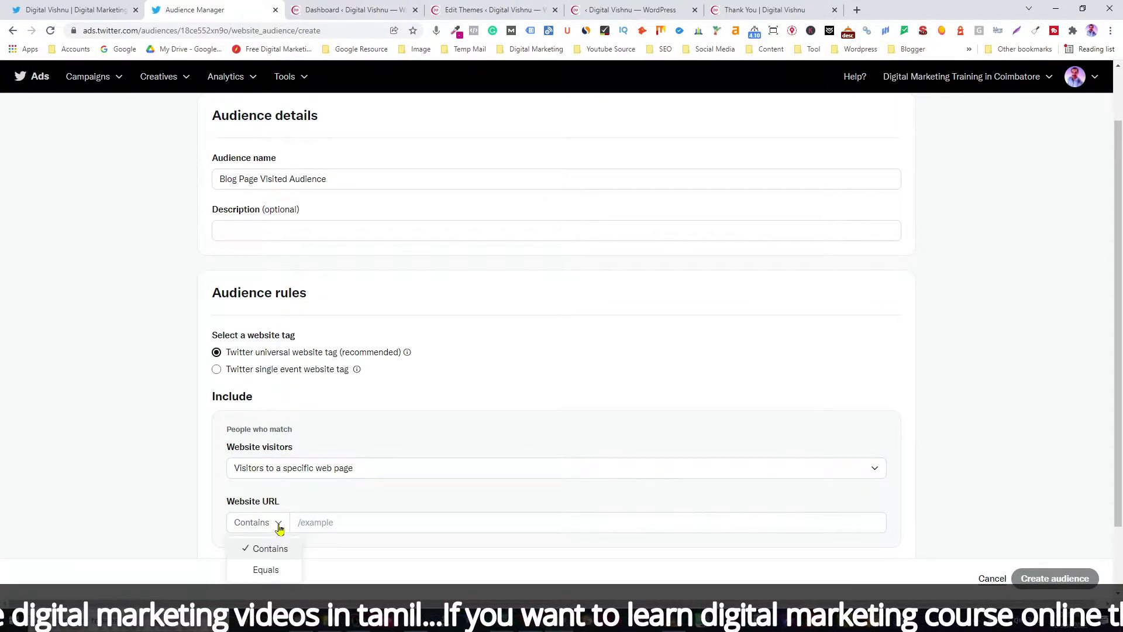
pyautogui.click(275, 572)
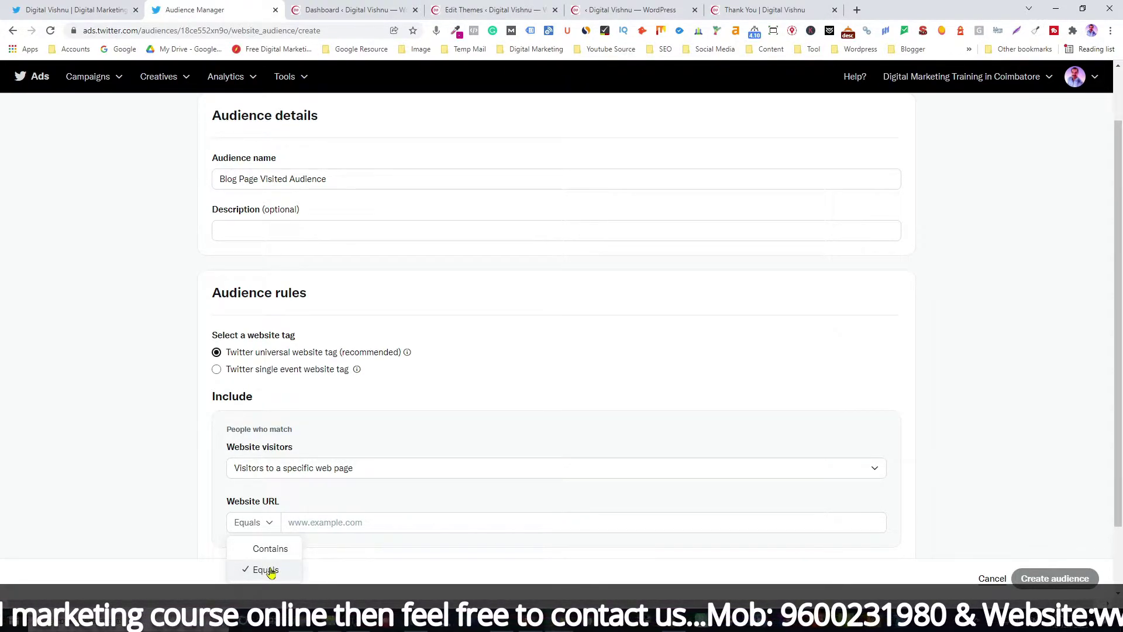
pyautogui.click(347, 522)
pyautogui.click(345, 522)
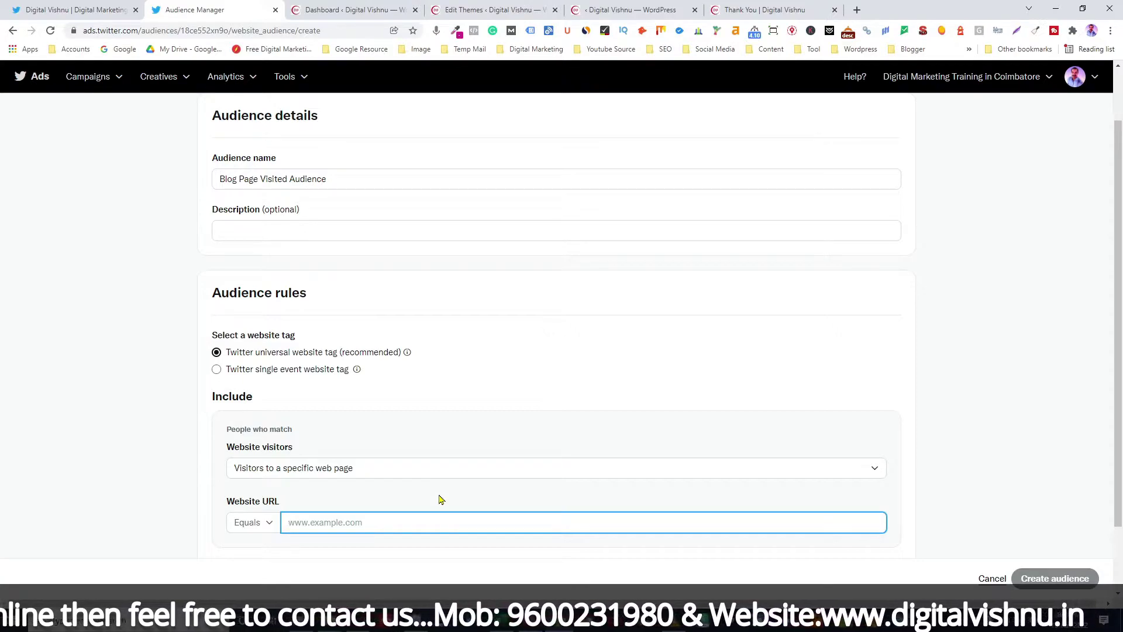
pyautogui.write('h')
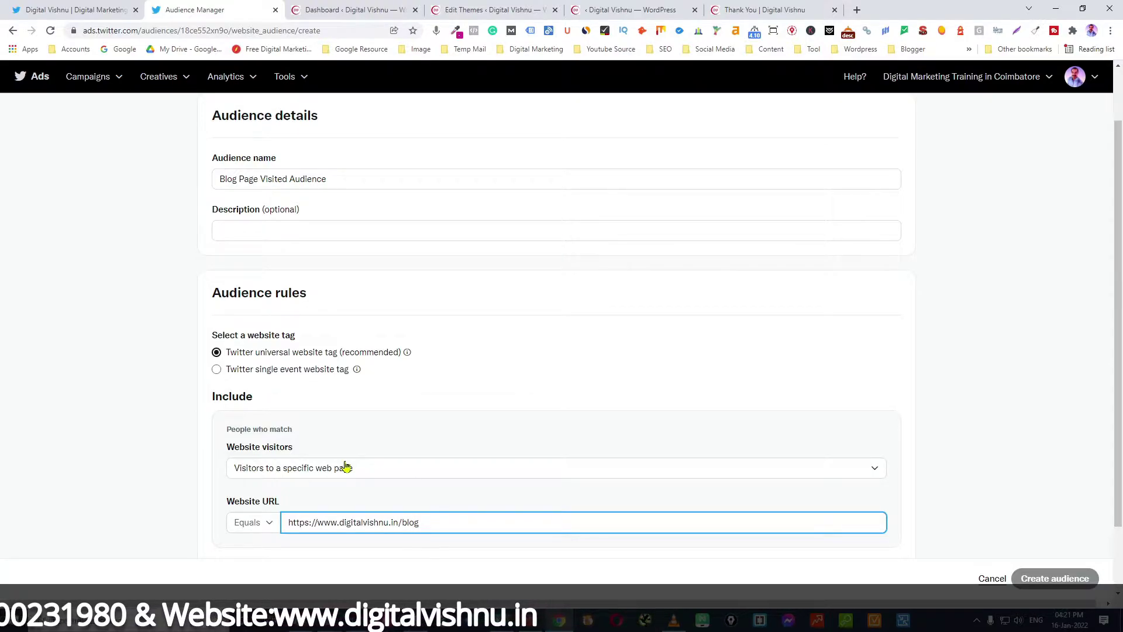
# - Copy the audience rule's website URL, open it in a new browser tab, and look through the blog page's posts
pyautogui.moveTo(436, 523); pyautogui.dragTo(275, 530)
pyautogui.hotkey('ctrl', 'c')
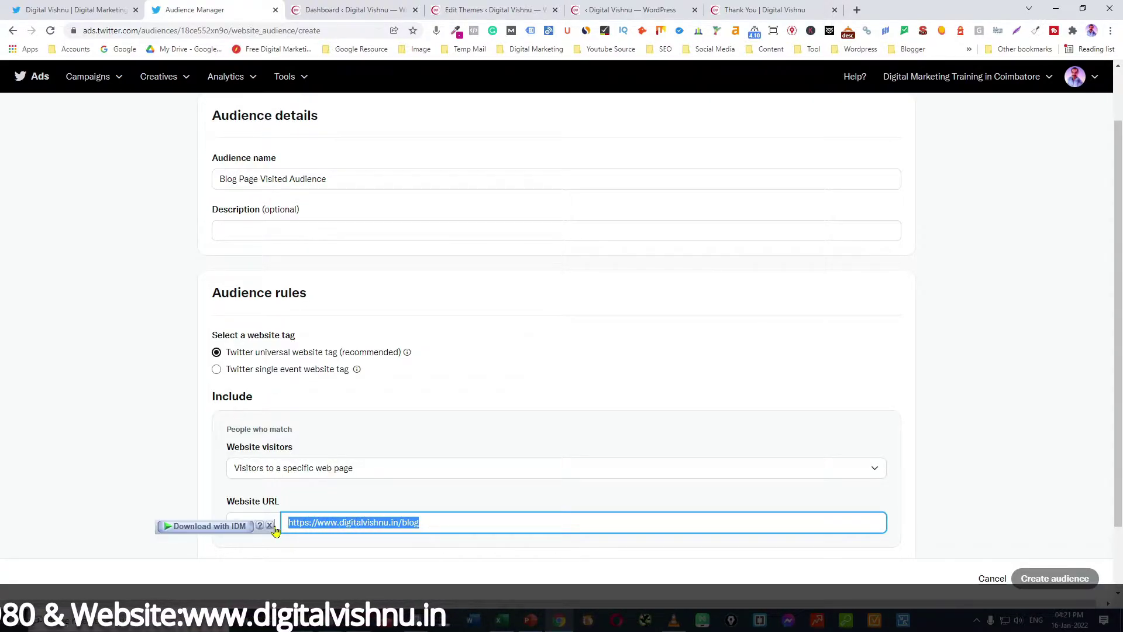
pyautogui.click(858, 9)
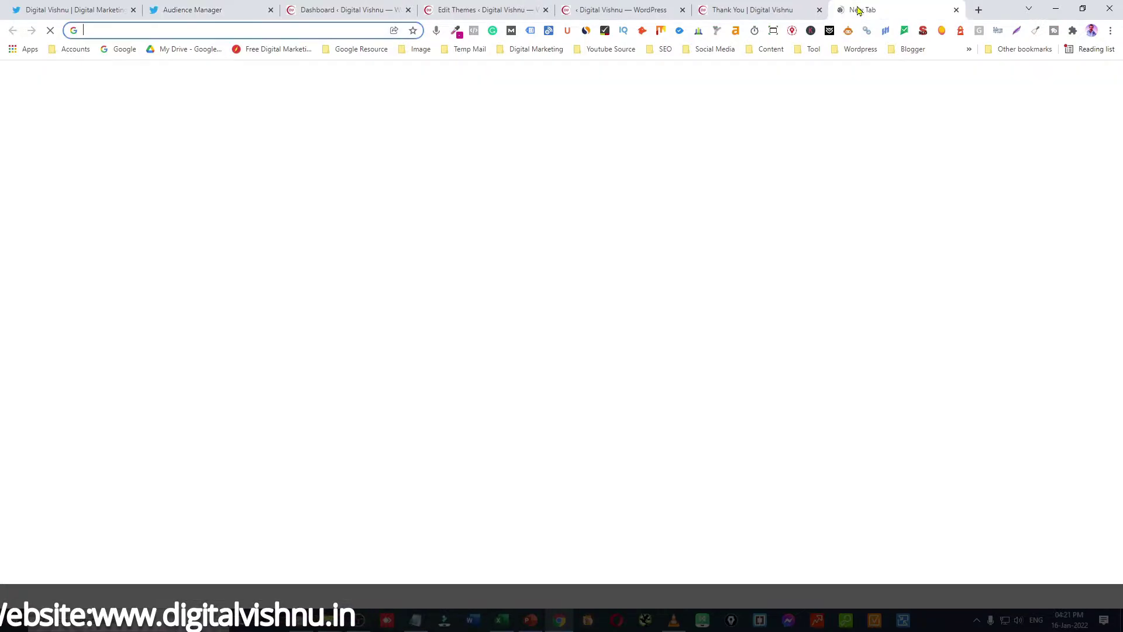
pyautogui.hotkey('ctrl', 'v')
pyautogui.press('Return')
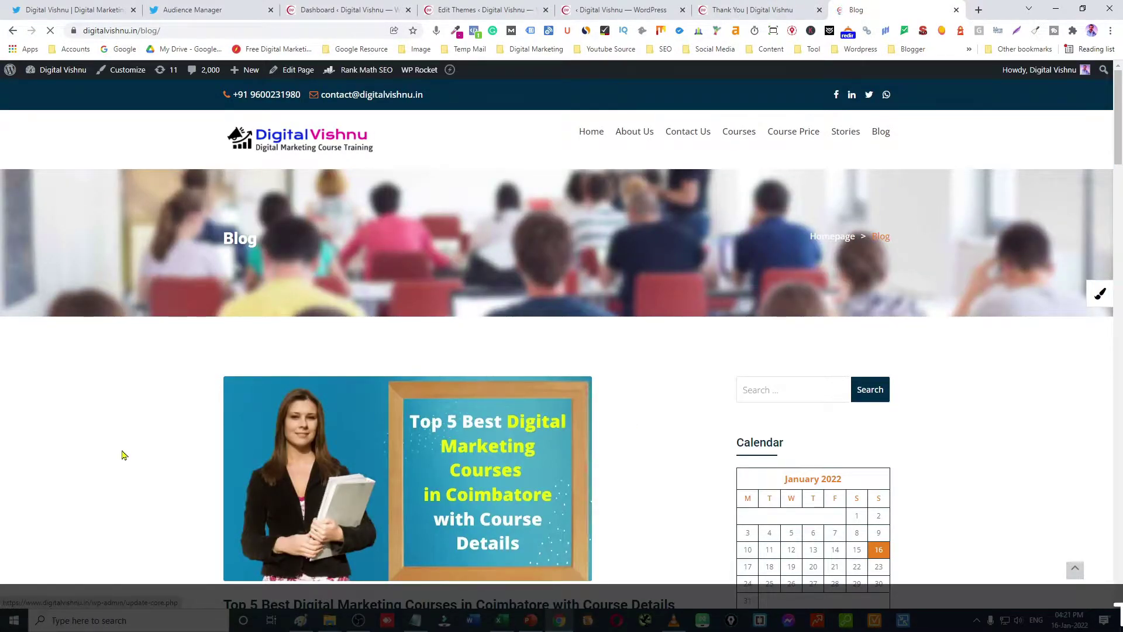
pyautogui.scroll(-10, 575, 337)
pyautogui.scroll(-15, 447, 346)
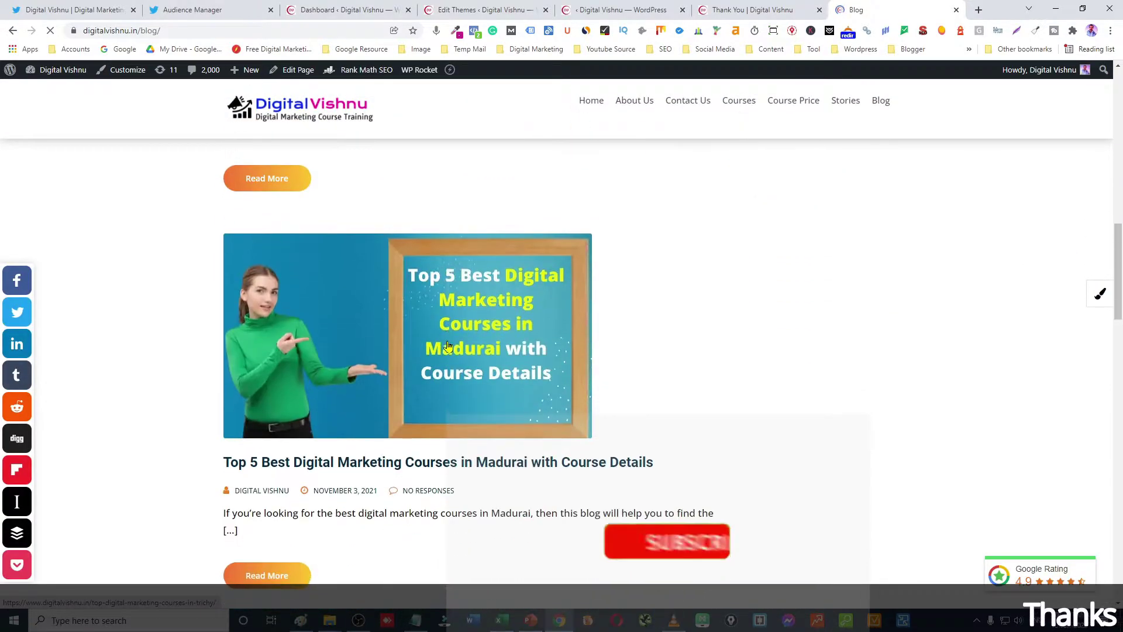
# - Look through the remaining posts down to the end of the blog page and return to its beginning
pyautogui.scroll(-11, 448, 346)
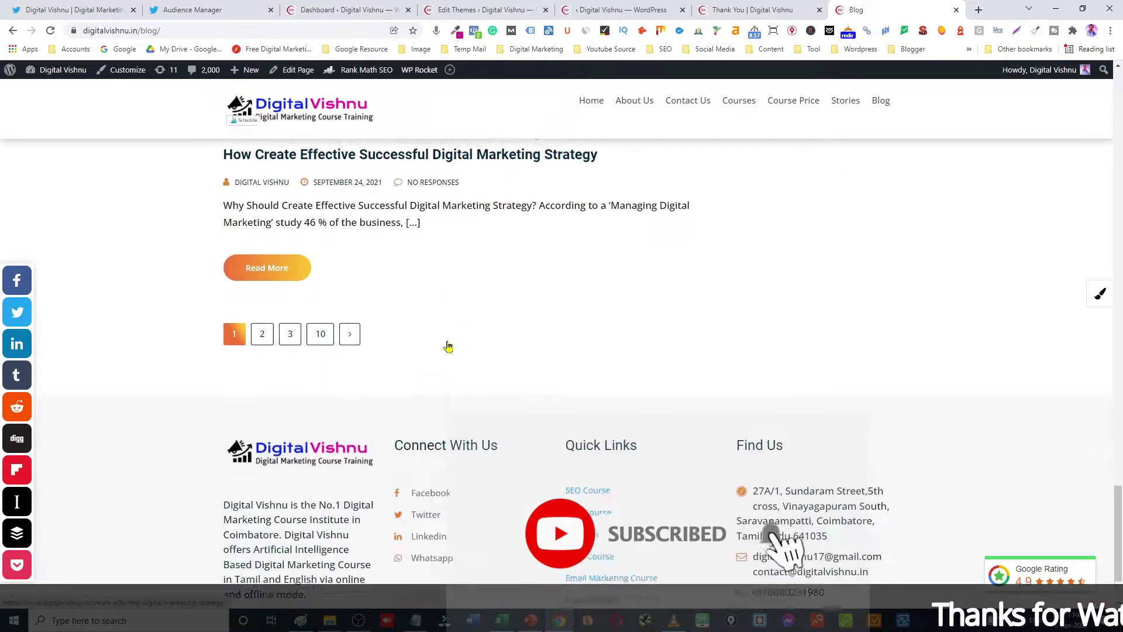
pyautogui.scroll(6, 447, 346)
pyautogui.scroll(20, 448, 347)
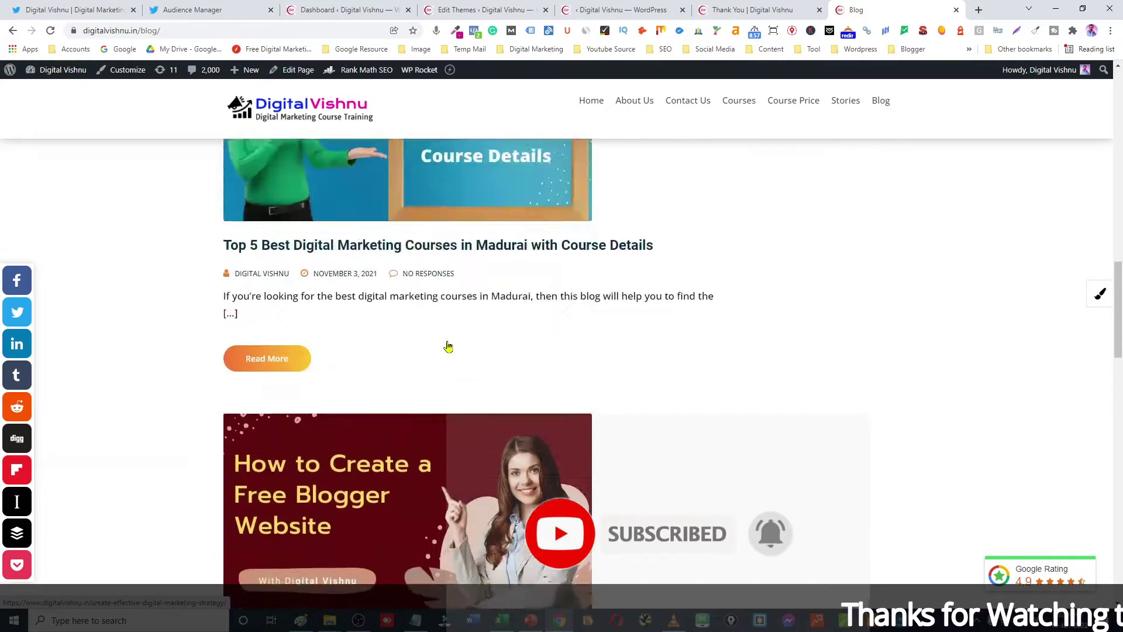
pyautogui.scroll(7, 448, 346)
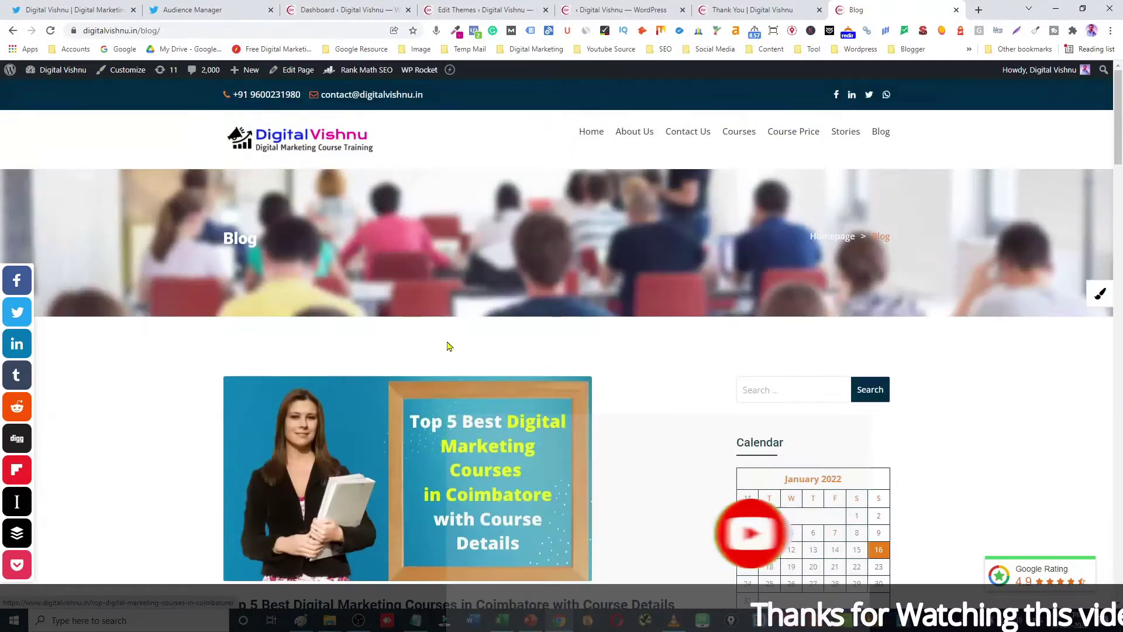
# - Back in Audience Manager, accept the Custom Audience and Conversion Tracking Program terms and create the Blog Page Visited Audience
pyautogui.click(206, 10)
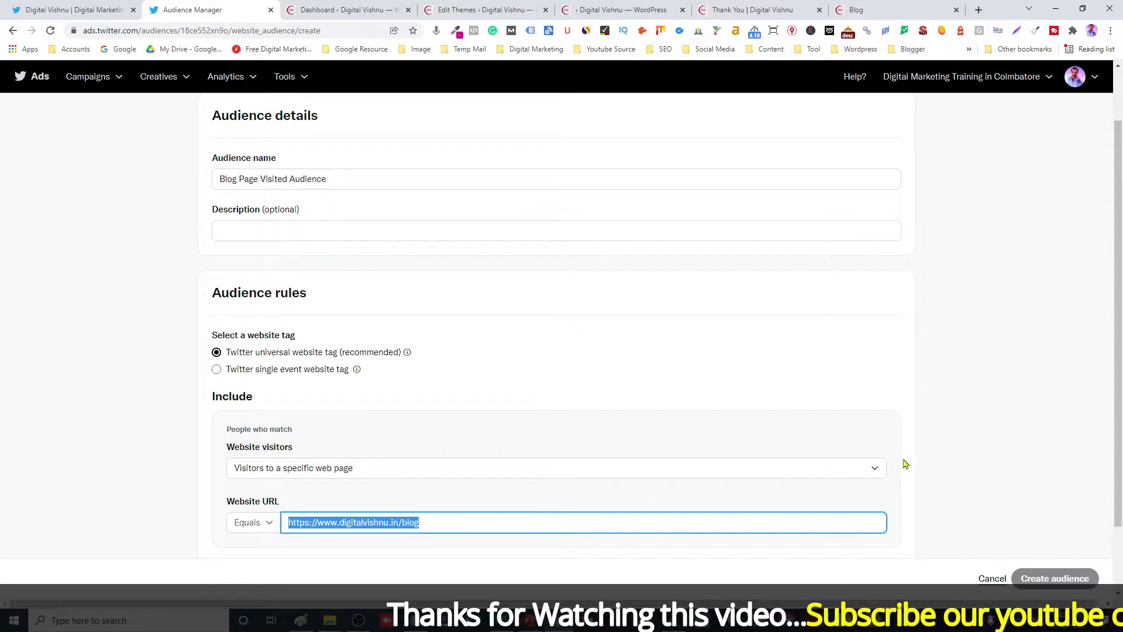
pyautogui.scroll(-2, 921, 456)
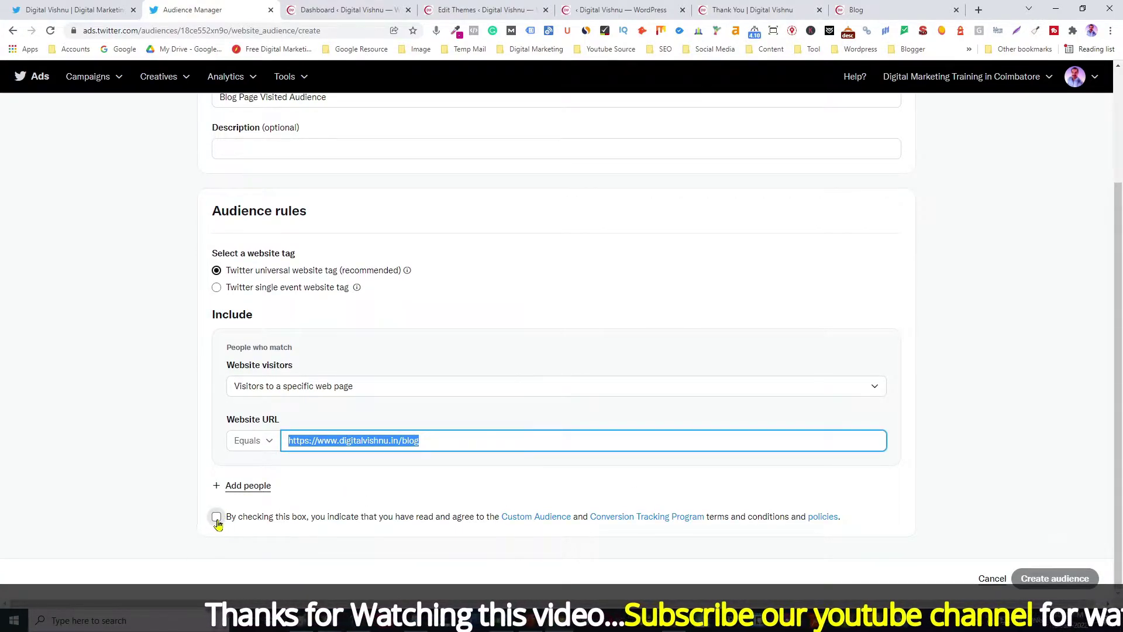
pyautogui.click(217, 518)
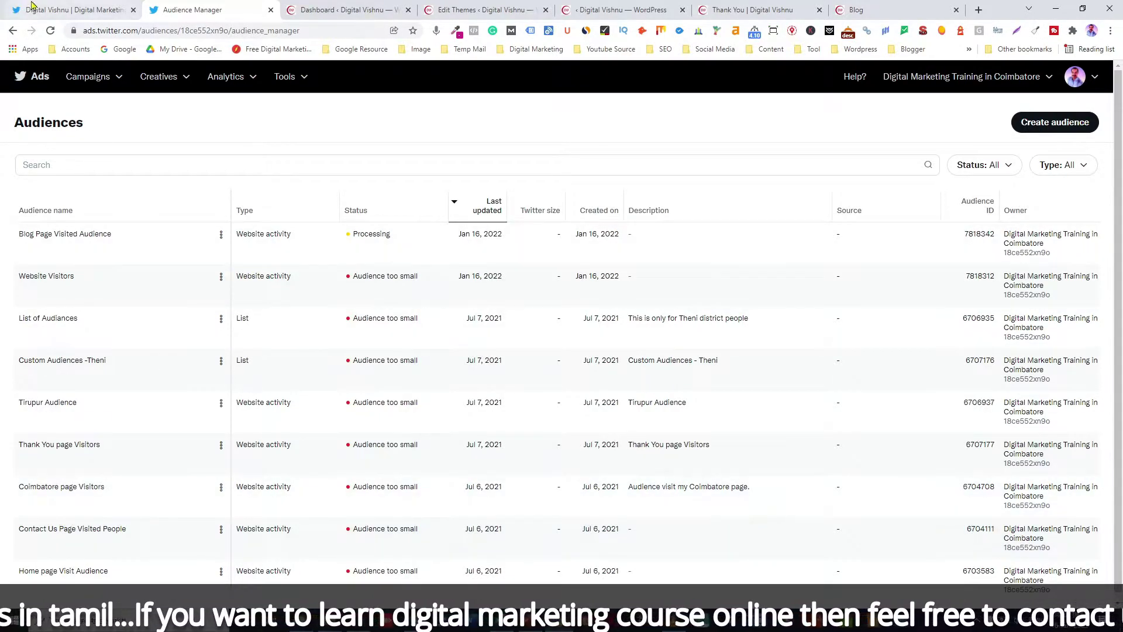
# - Open Twitter Ads from the Twitter profile page and start a new campaign with the Reach objective
pyautogui.click(52, 7)
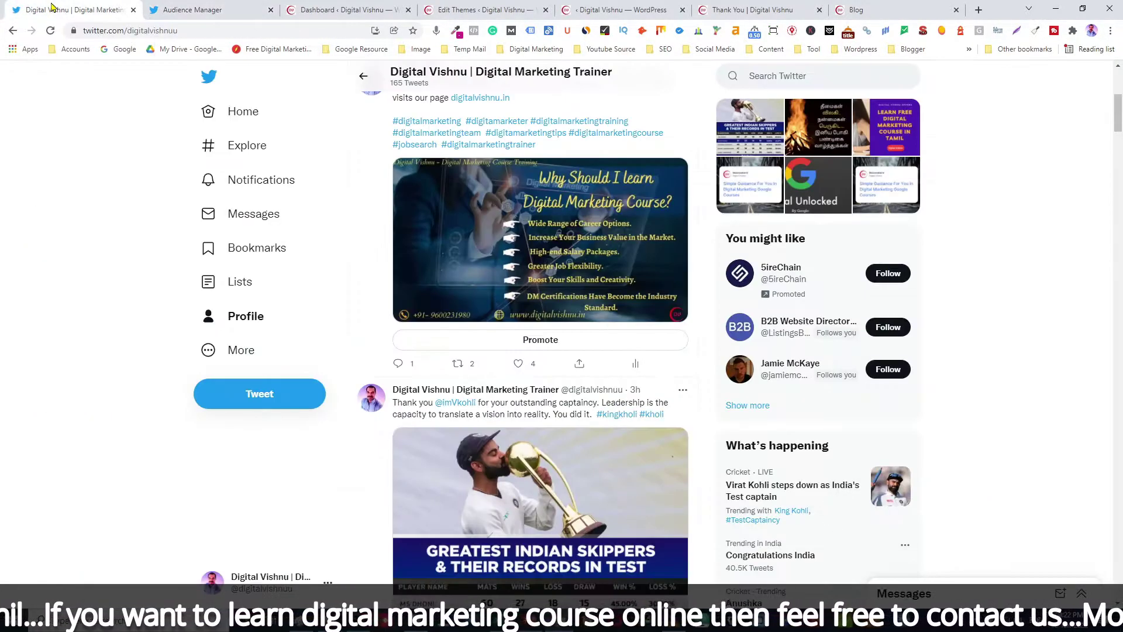
pyautogui.click(210, 352)
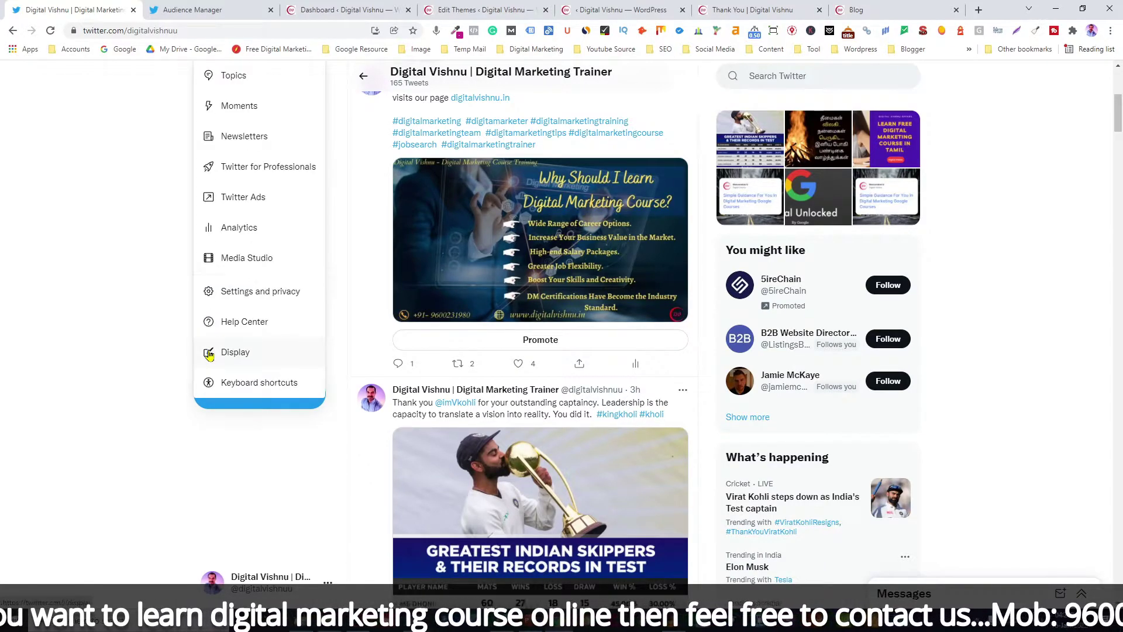
pyautogui.click(238, 197)
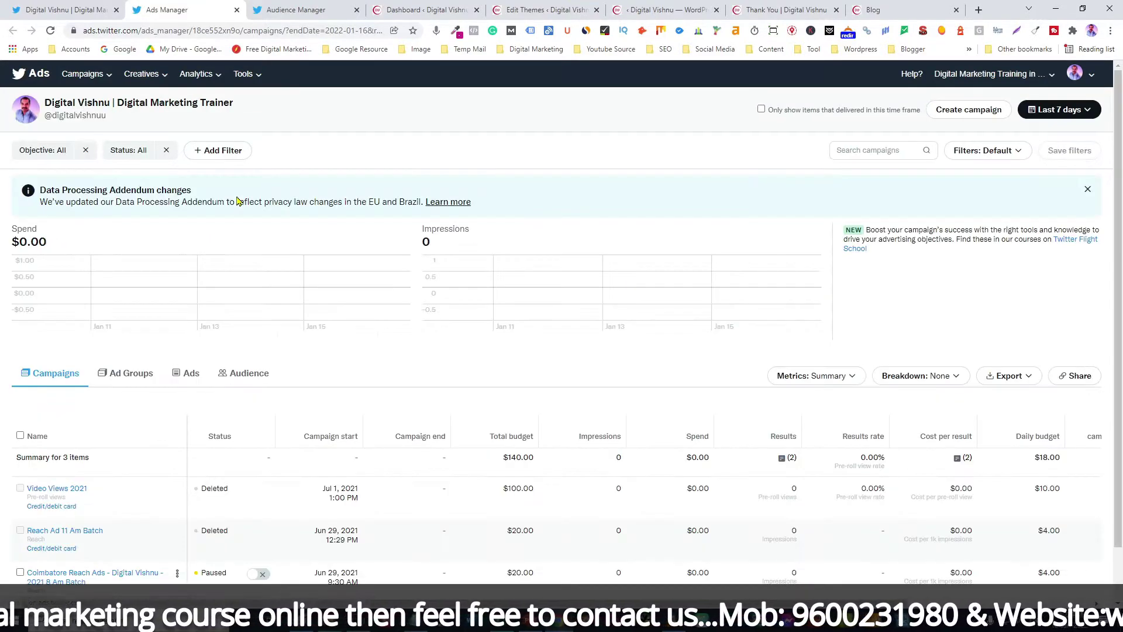
pyautogui.click(108, 82)
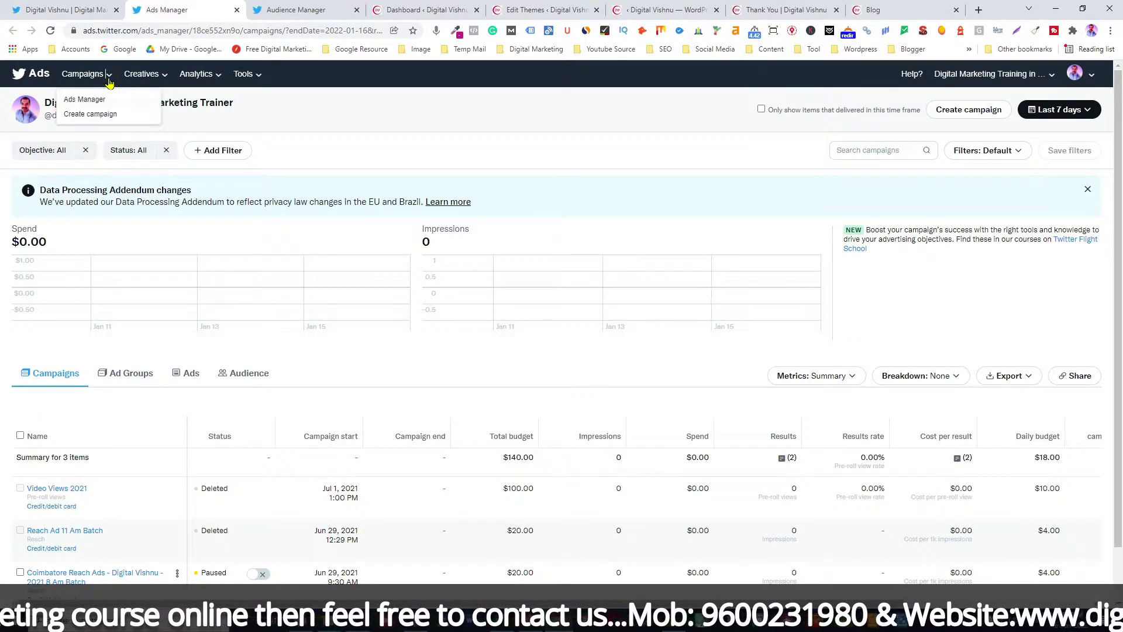
pyautogui.click(104, 113)
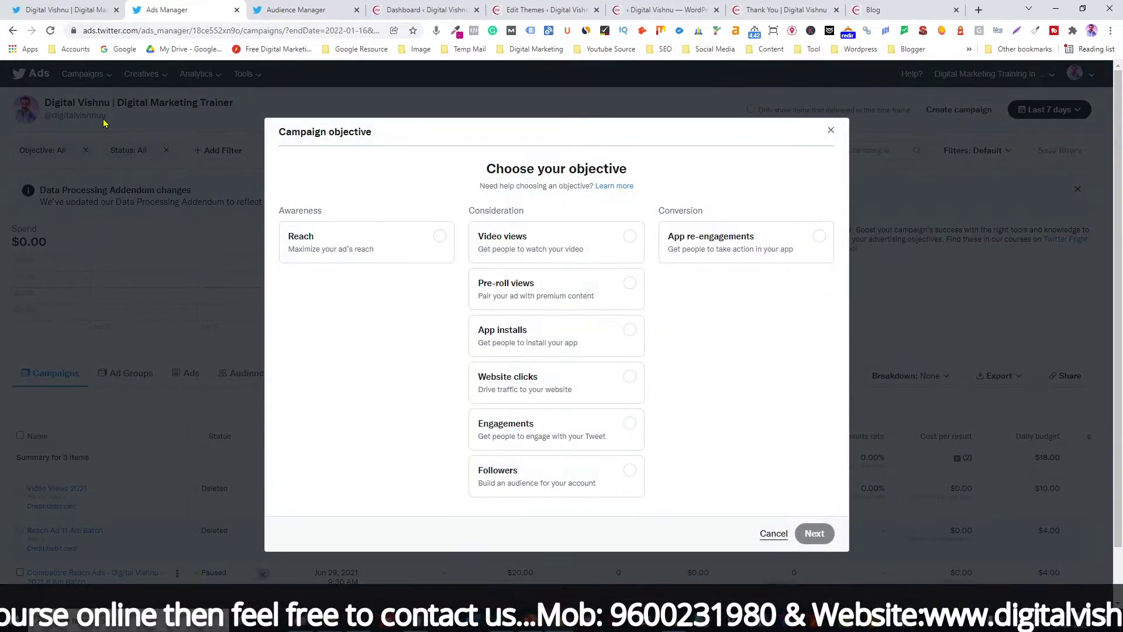
pyautogui.click(439, 239)
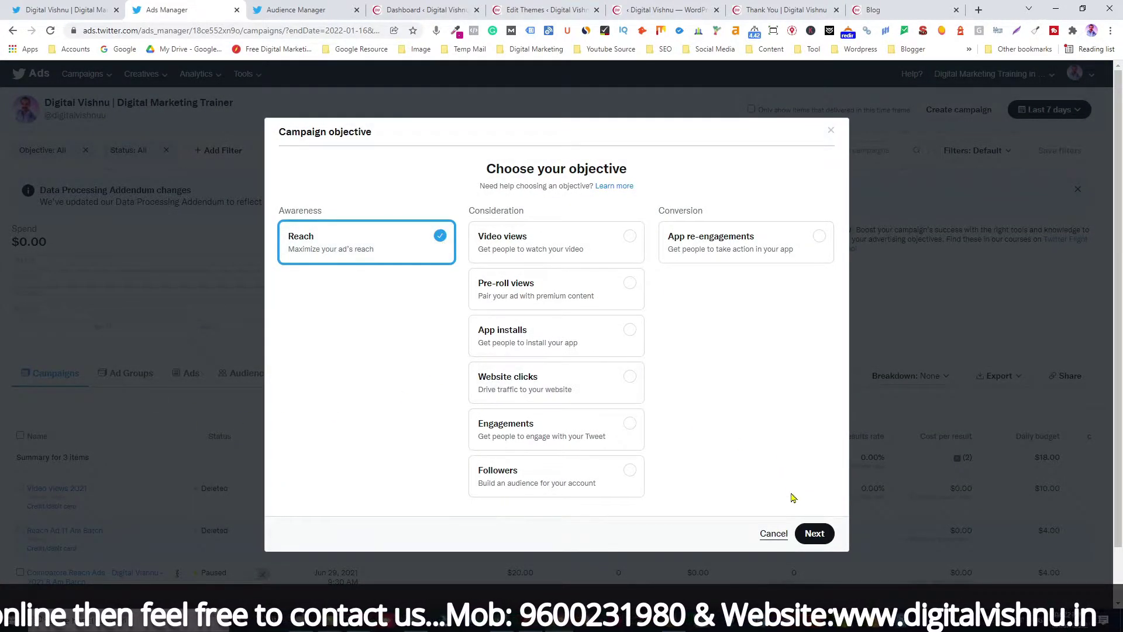
pyautogui.click(814, 534)
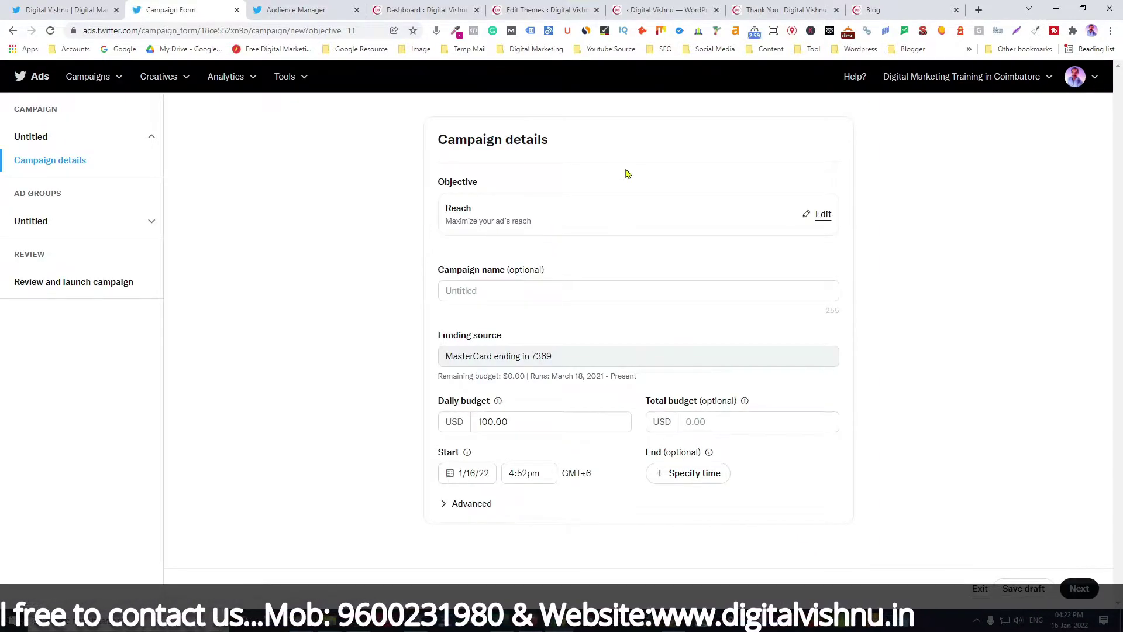
# - Name the new campaign "Sample Reach Campaign"
pyautogui.click(469, 294)
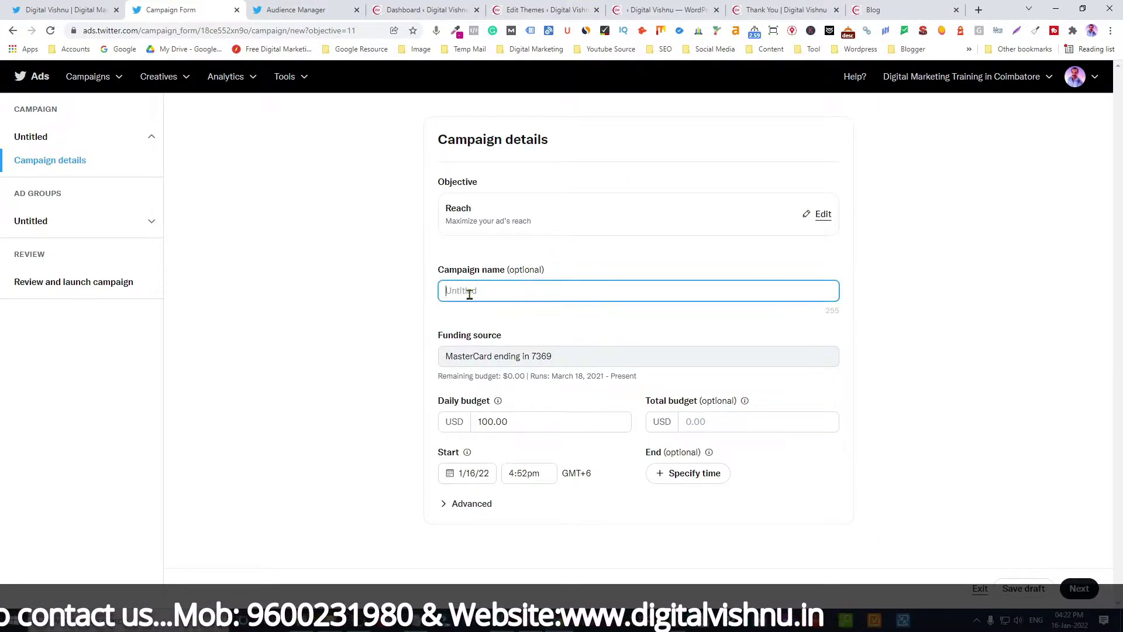
pyautogui.write('Sample ')
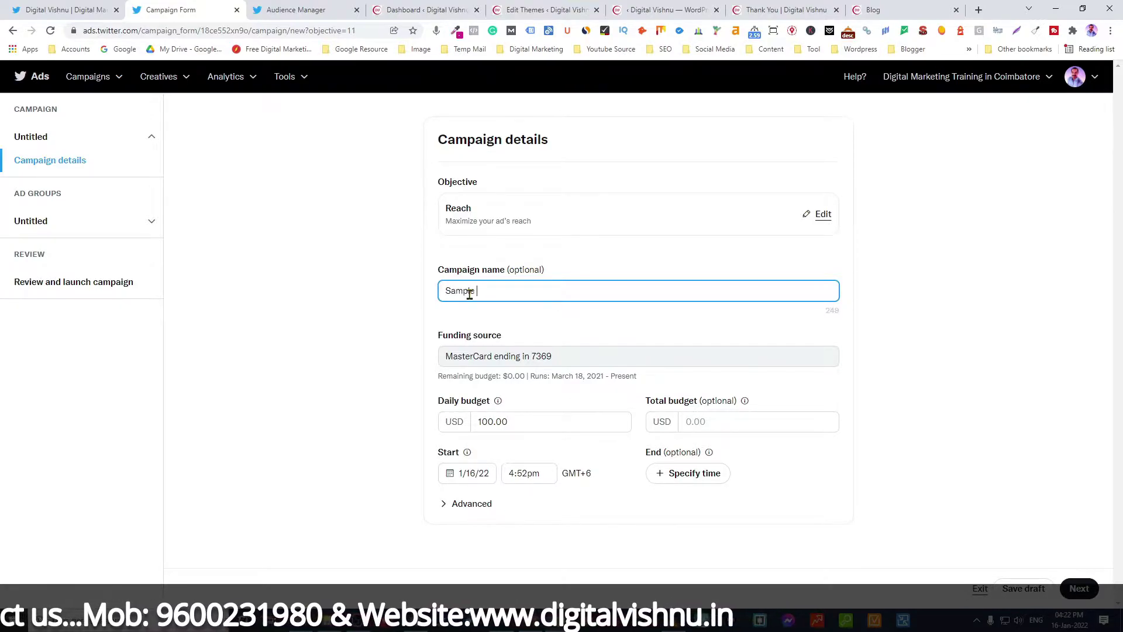
pyautogui.write('Reach Campaign')
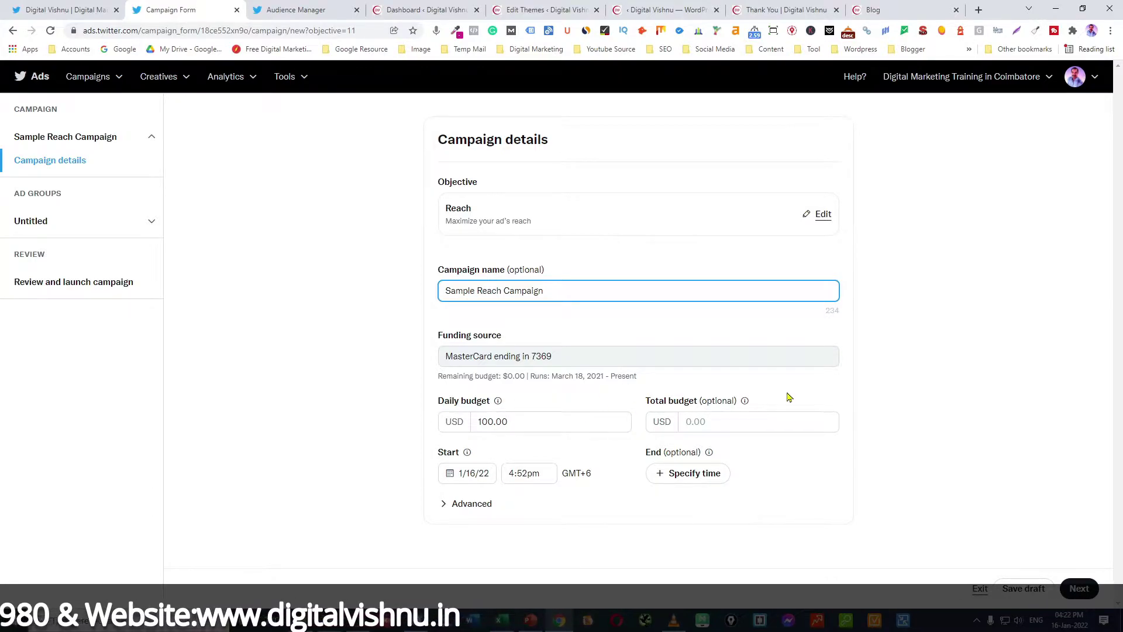
# - Set the campaign's daily budget to 10 USD and total budget to 100 USD, and continue to the ad group details
pyautogui.moveTo(530, 420); pyautogui.dragTo(458, 421)
pyautogui.write('10')
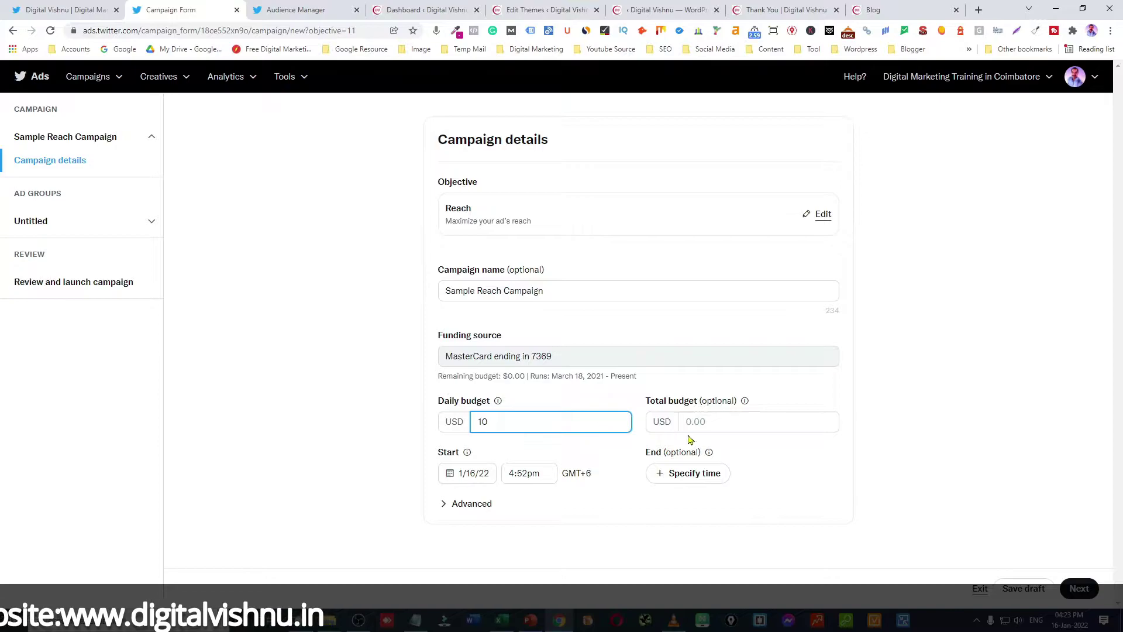
pyautogui.click(695, 418)
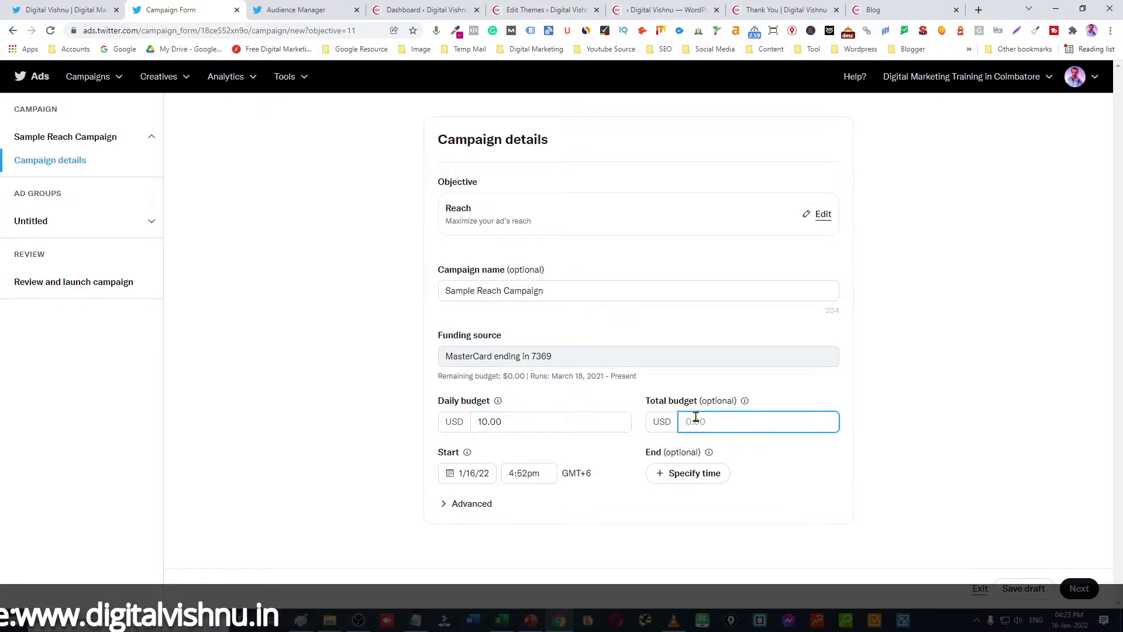
pyautogui.write('100')
pyautogui.click(930, 406)
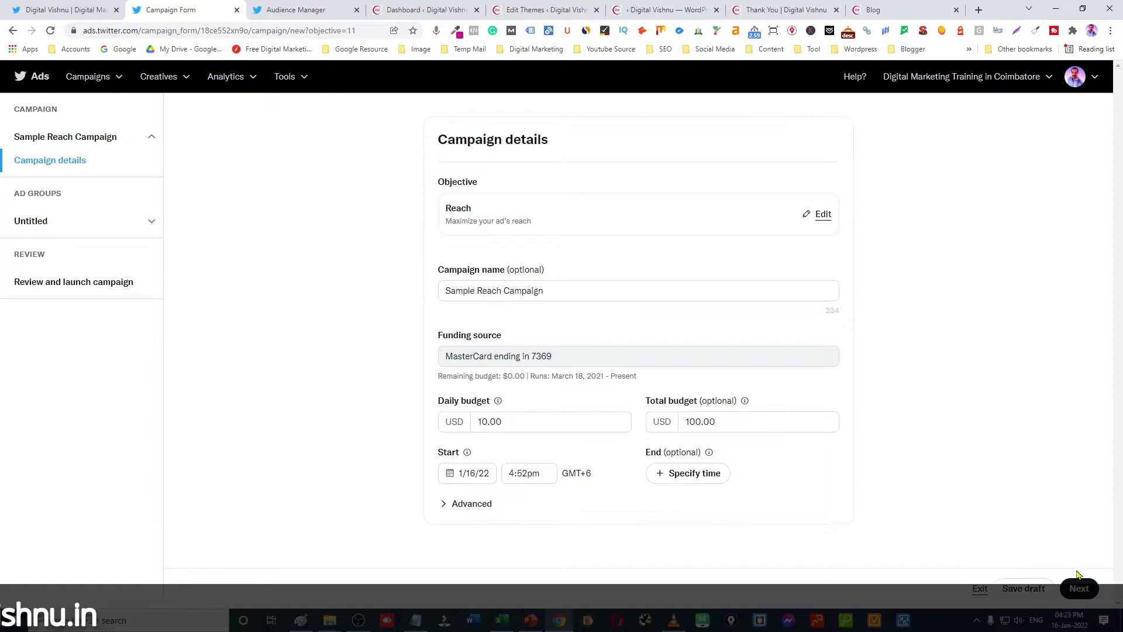
pyautogui.click(1079, 587)
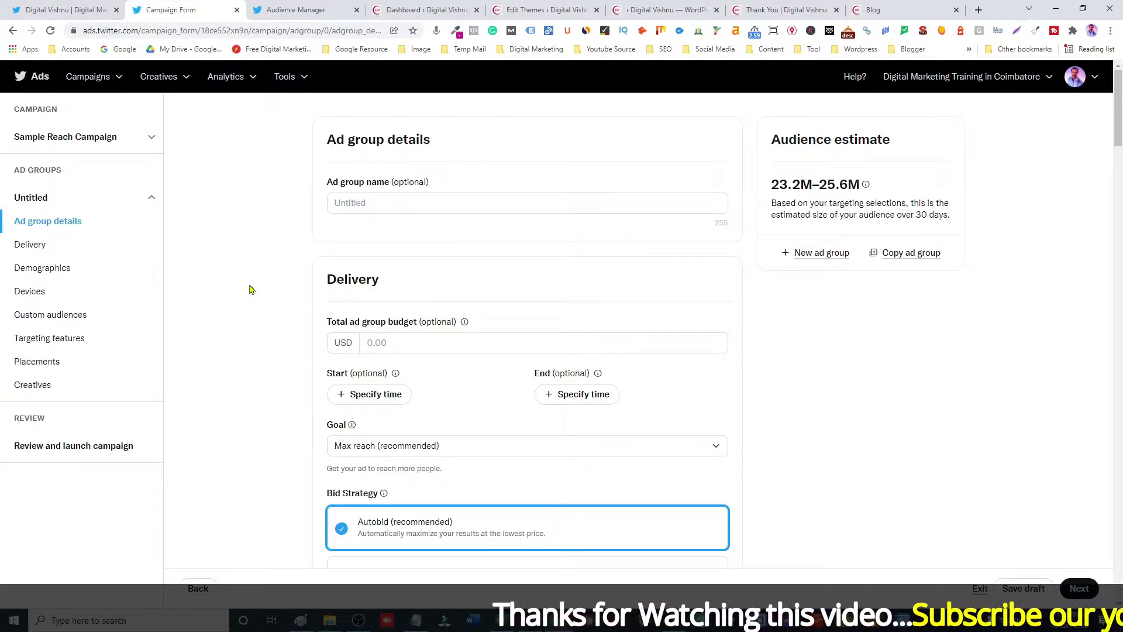
# - Review the ad group's delivery, demographics and devices settings down to the Custom audiences section
pyautogui.scroll(-6, 249, 290)
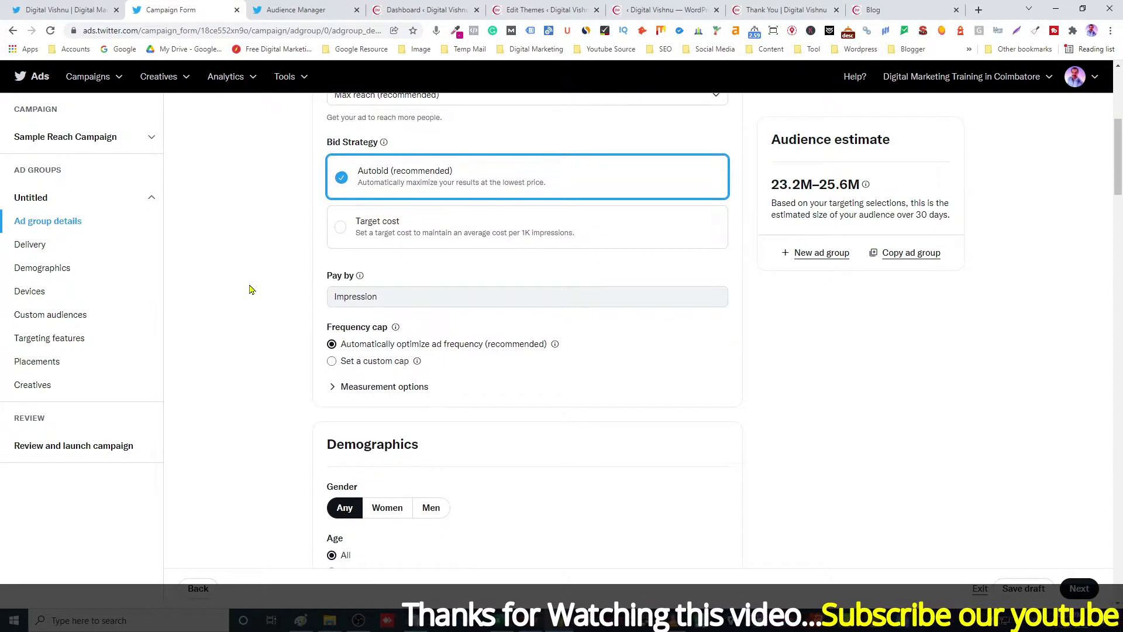
pyautogui.scroll(-5, 249, 289)
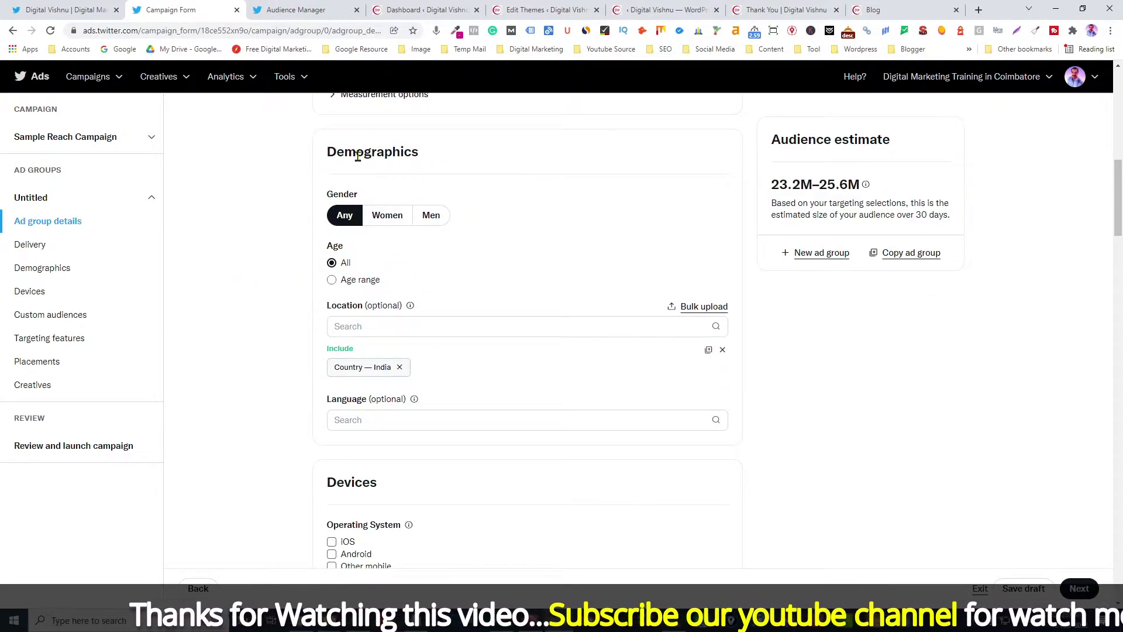
pyautogui.scroll(-1, 424, 409)
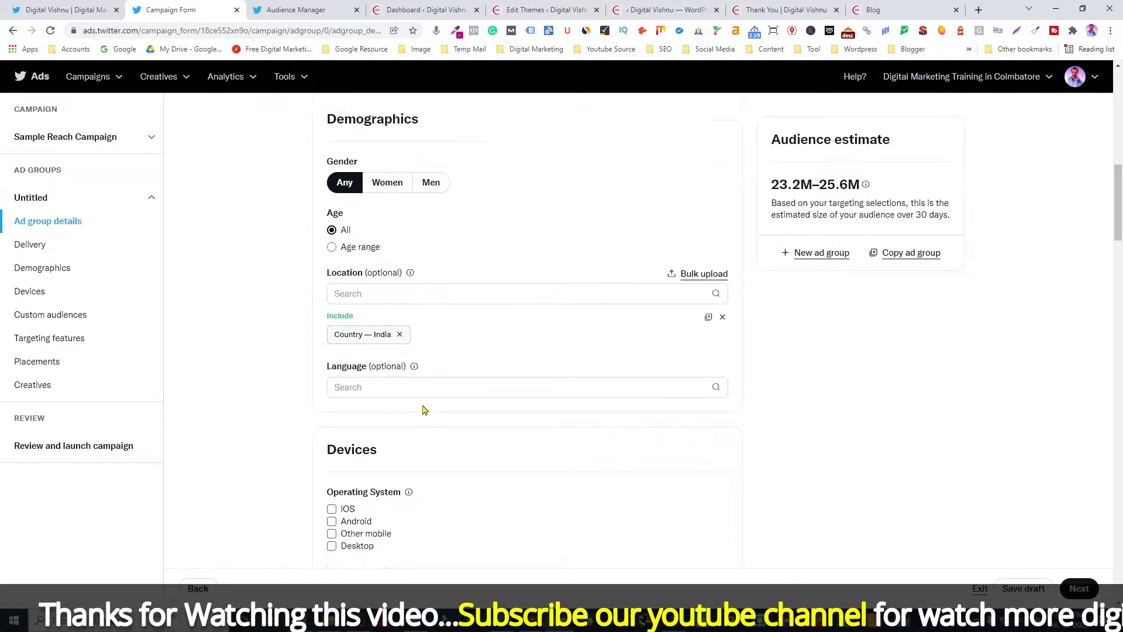
pyautogui.scroll(-6, 425, 410)
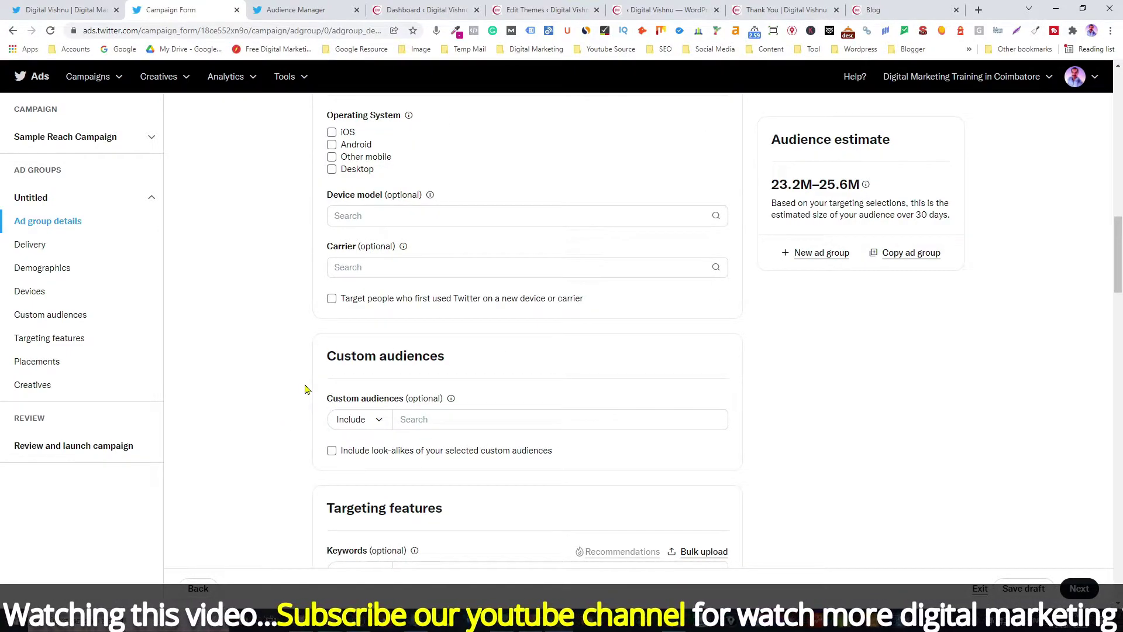
# - Check the created audiences and their types in Audience Manager, and expand the Website Activity category in the ad group's custom audiences
pyautogui.click(289, 8)
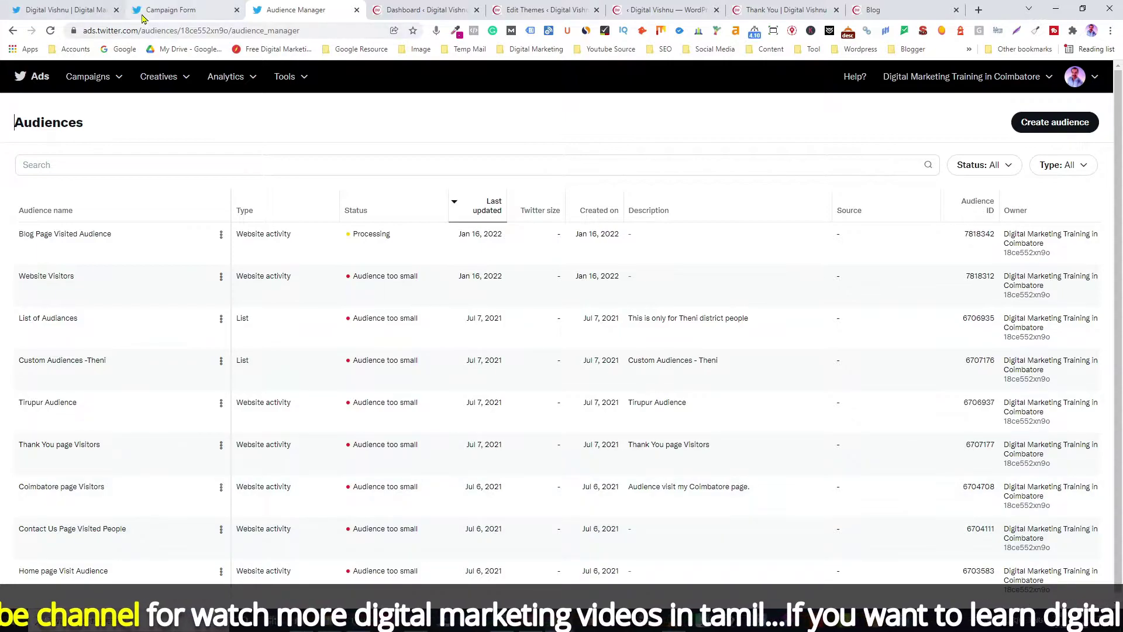
pyautogui.click(175, 16)
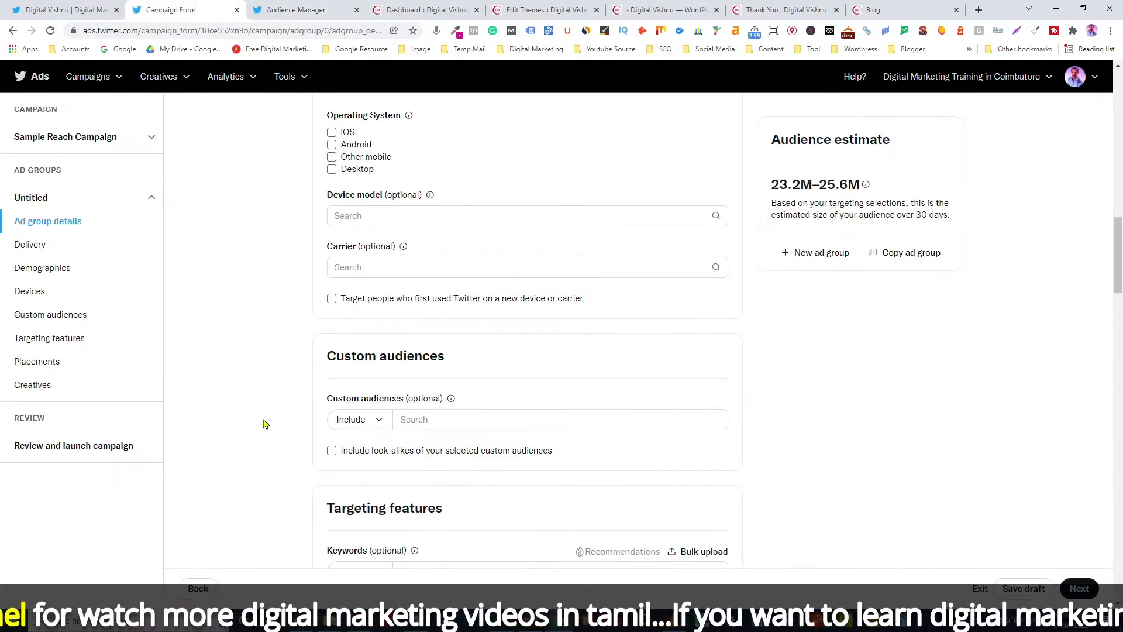
pyautogui.click(442, 419)
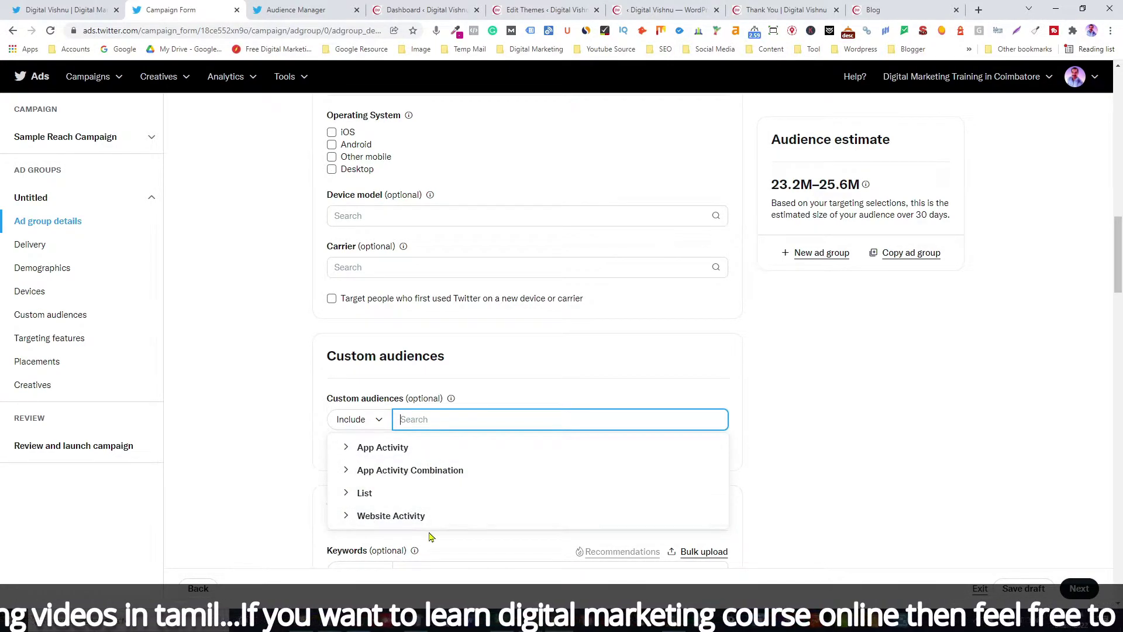
pyautogui.click(281, 10)
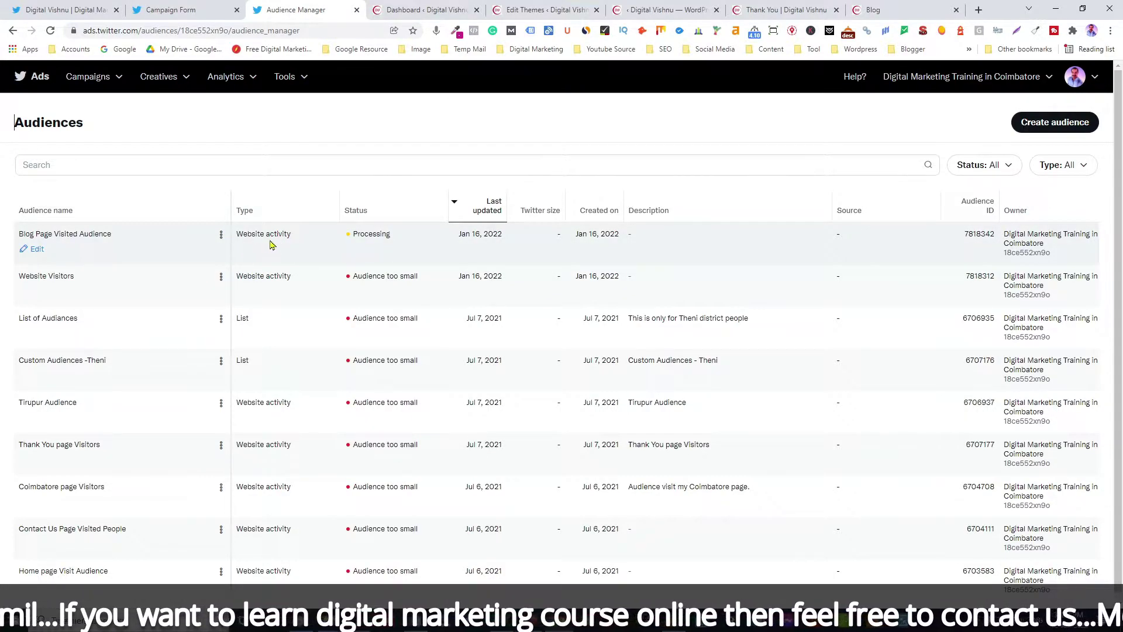
pyautogui.click(157, 8)
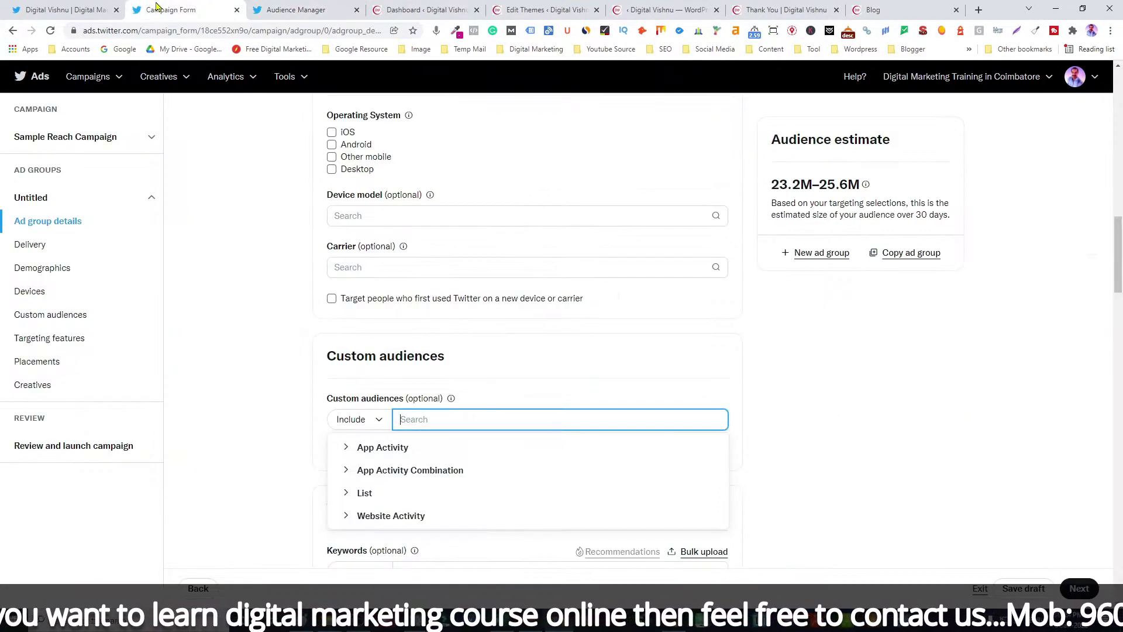
pyautogui.click(347, 516)
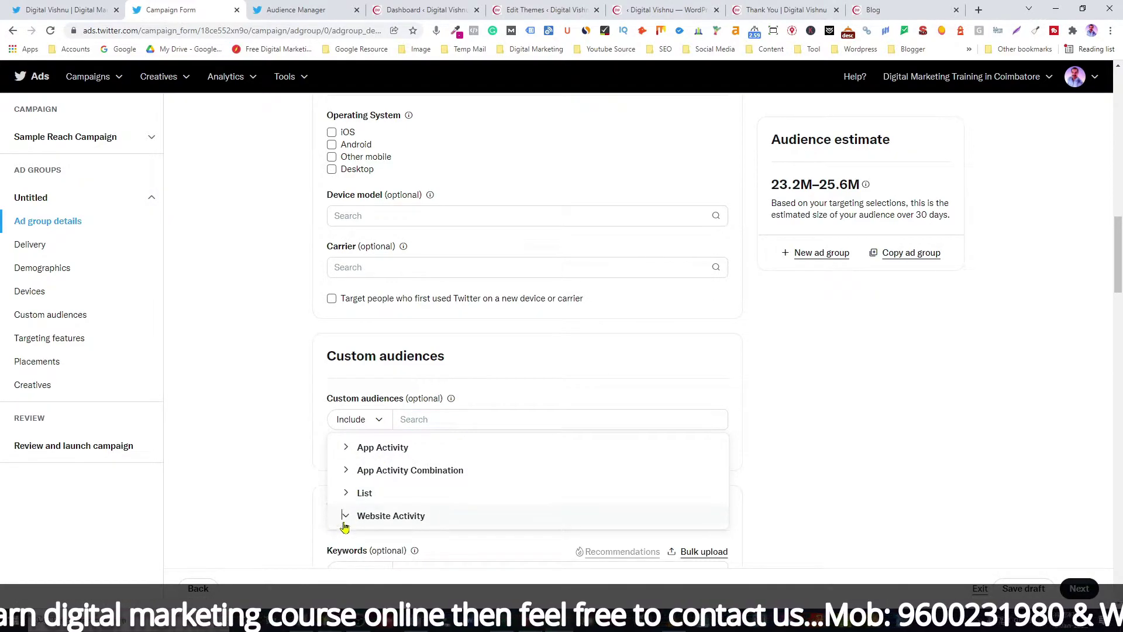
# - Compare the audience statuses in Audience Manager with the custom audience categories offered in the campaign form
pyautogui.click(311, 10)
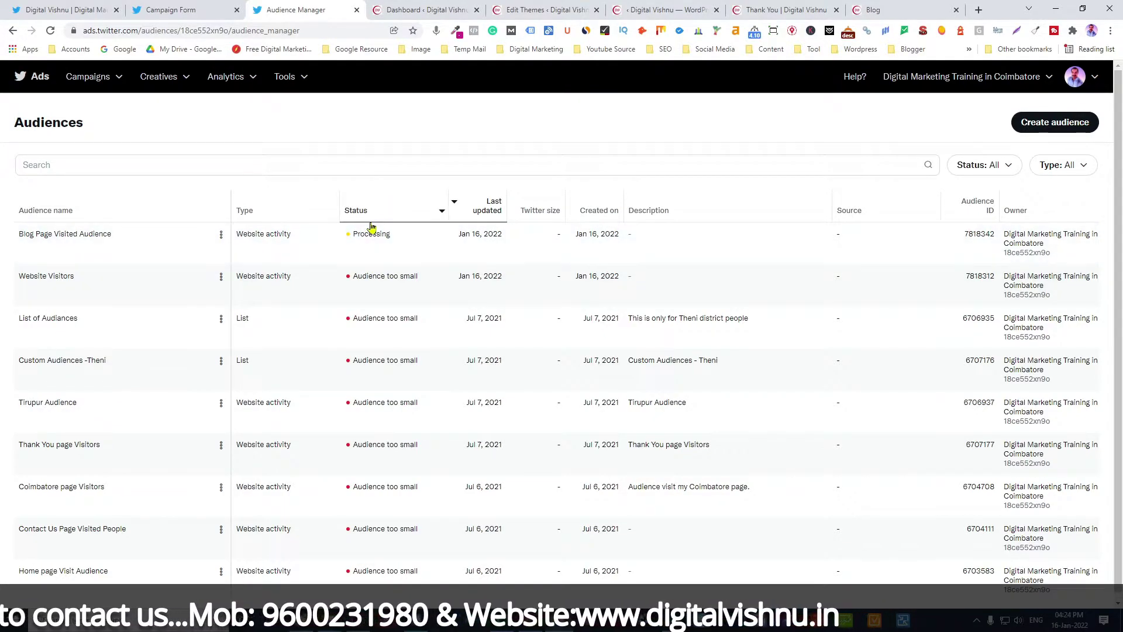
pyautogui.hotkey('ctrl', '1')
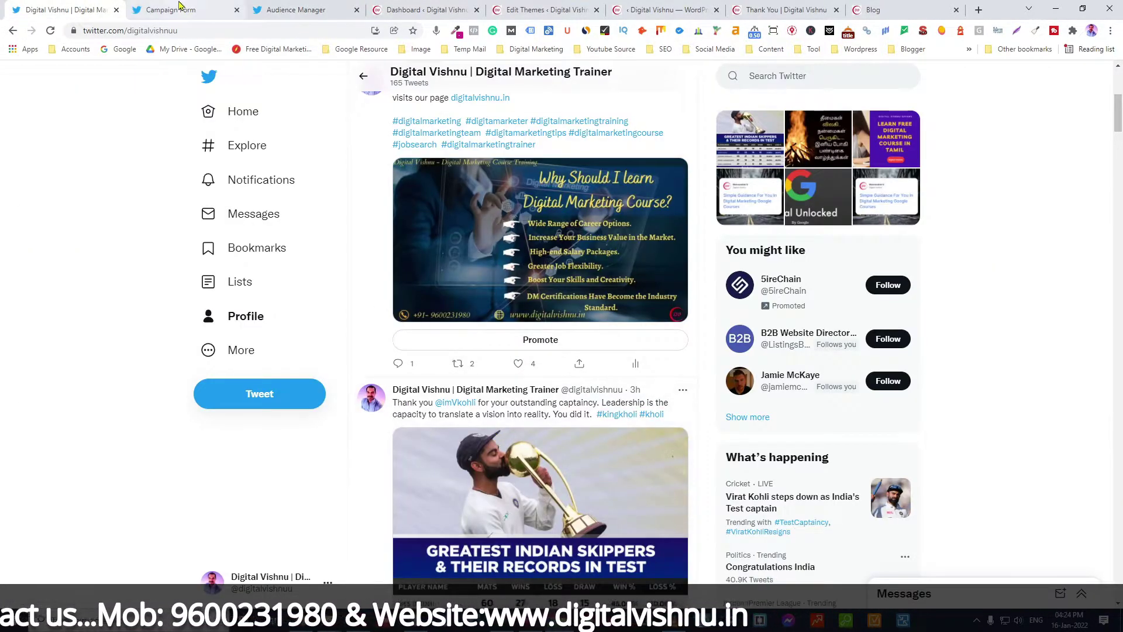
pyautogui.click(175, 9)
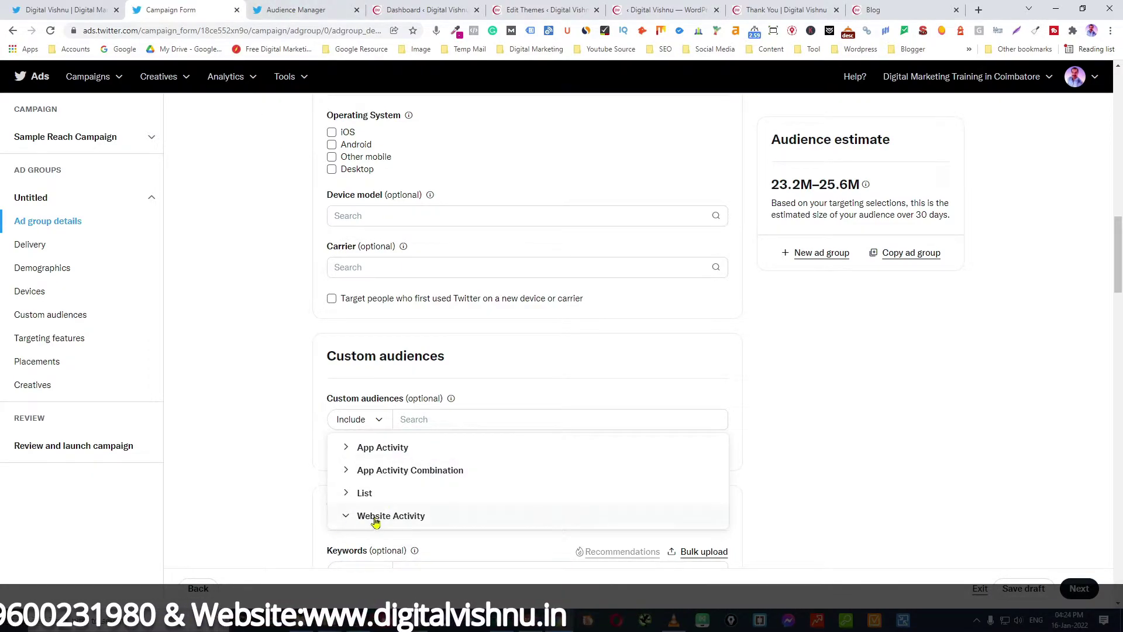
pyautogui.click(293, 10)
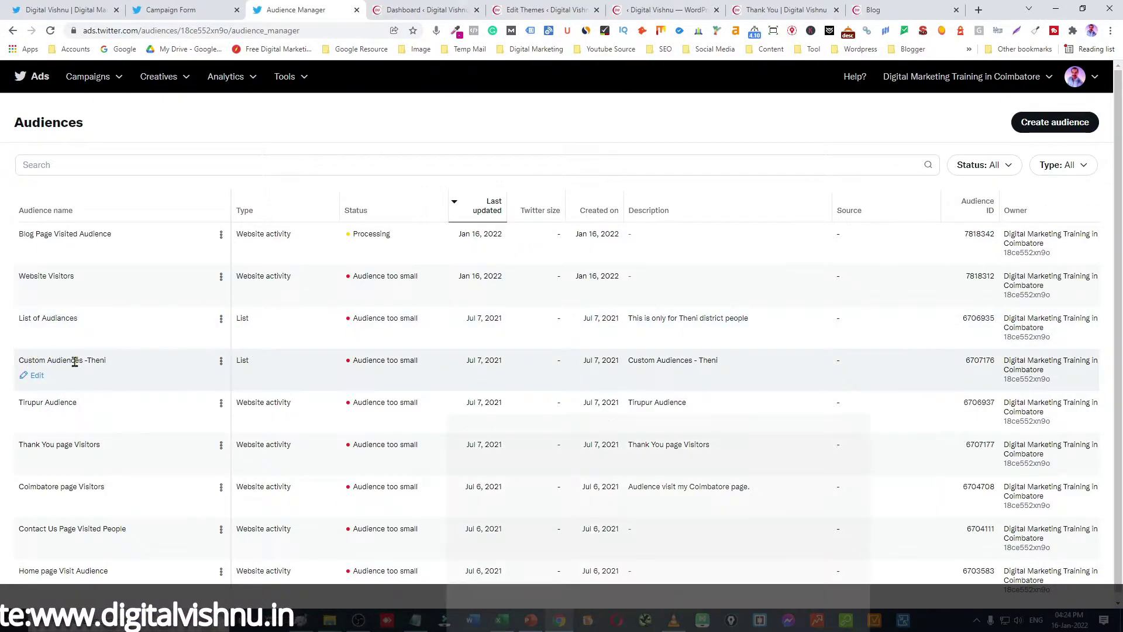
pyautogui.click(175, 10)
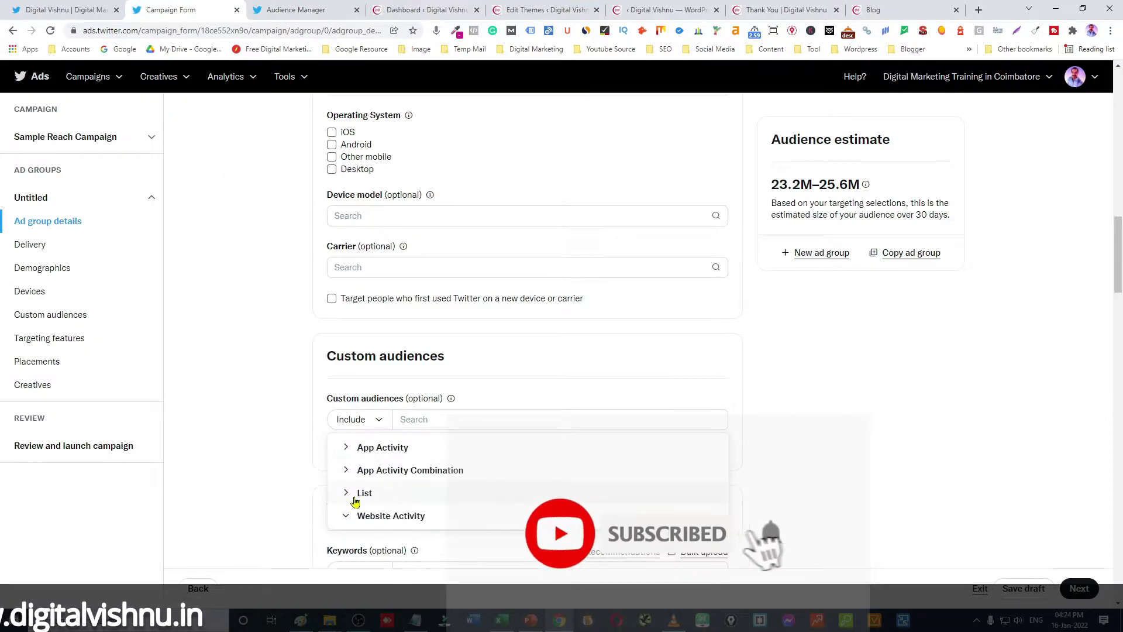
# - Expand the List category in the ad group's custom audiences and check the audiences in Audience Manager again
pyautogui.click(349, 494)
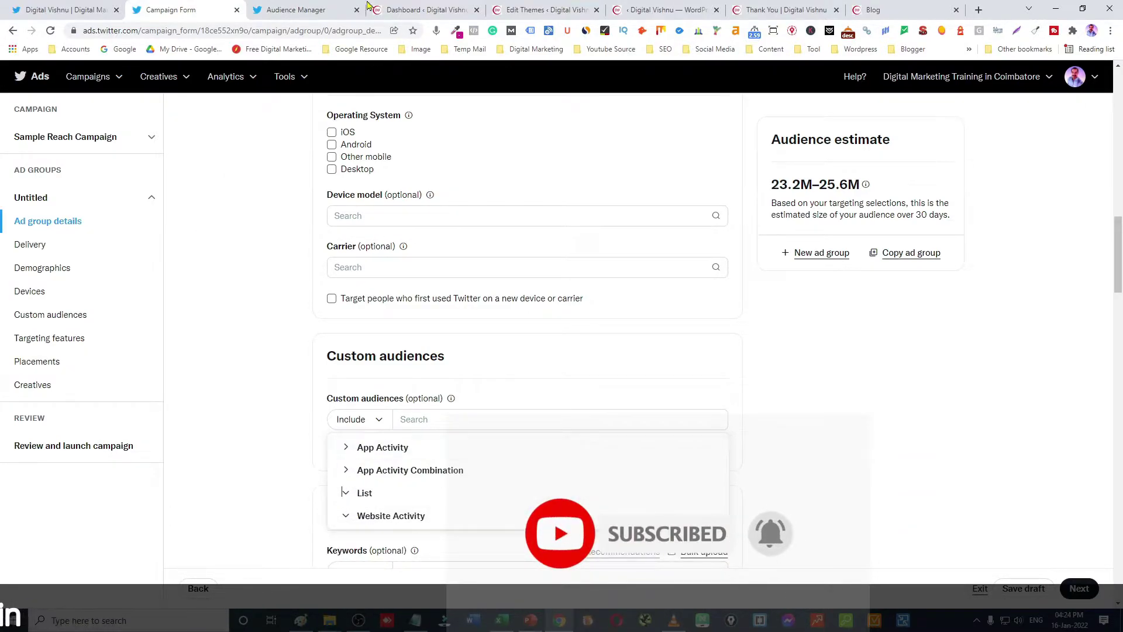
pyautogui.click(316, 8)
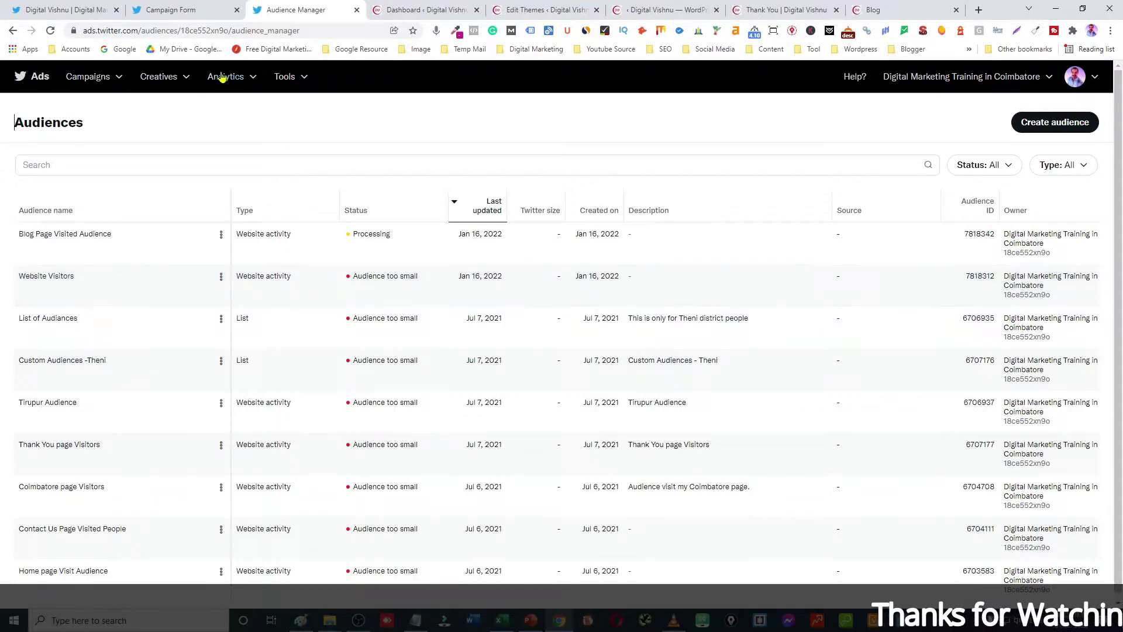
pyautogui.click(194, 11)
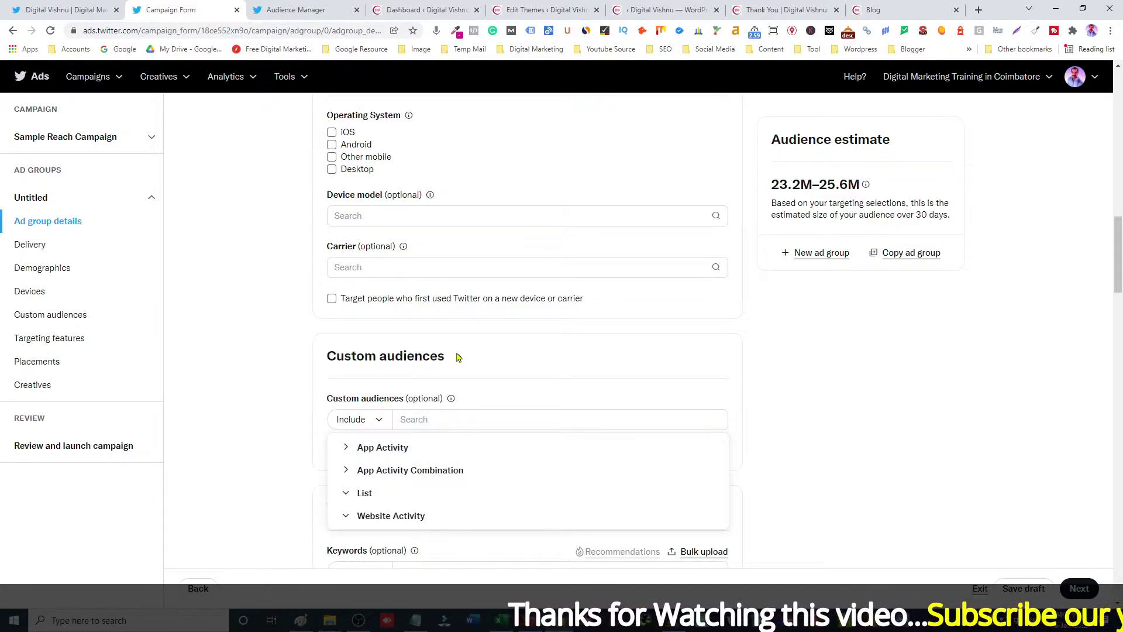
# - Close the custom audience categories and set the ad group's custom audiences option to Exclude
pyautogui.click(303, 364)
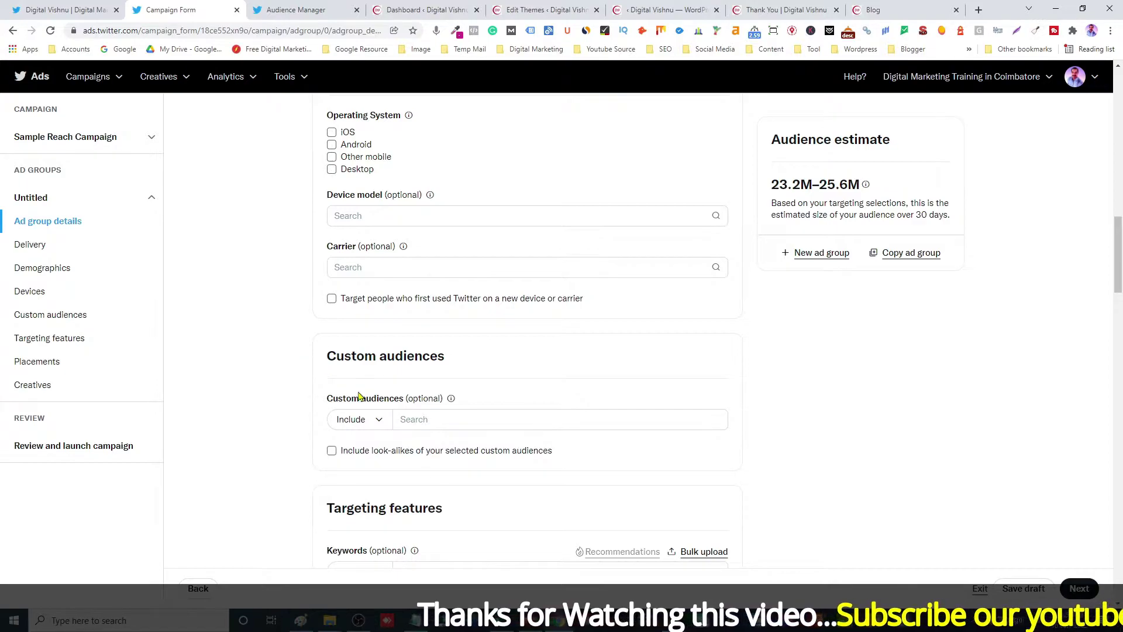
pyautogui.click(381, 426)
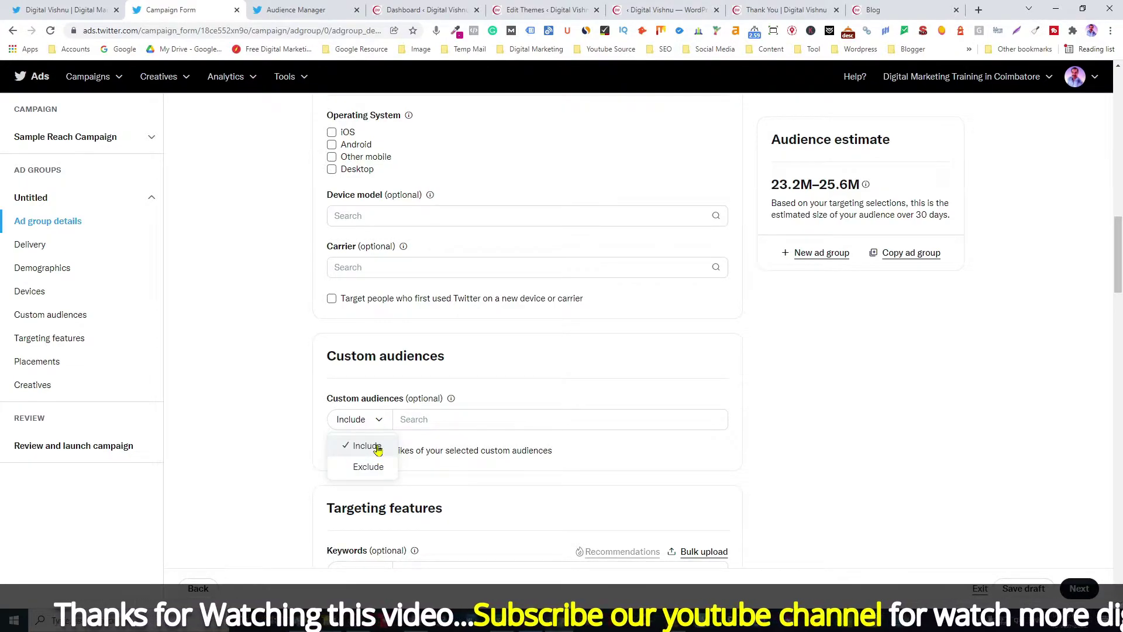
pyautogui.click(369, 466)
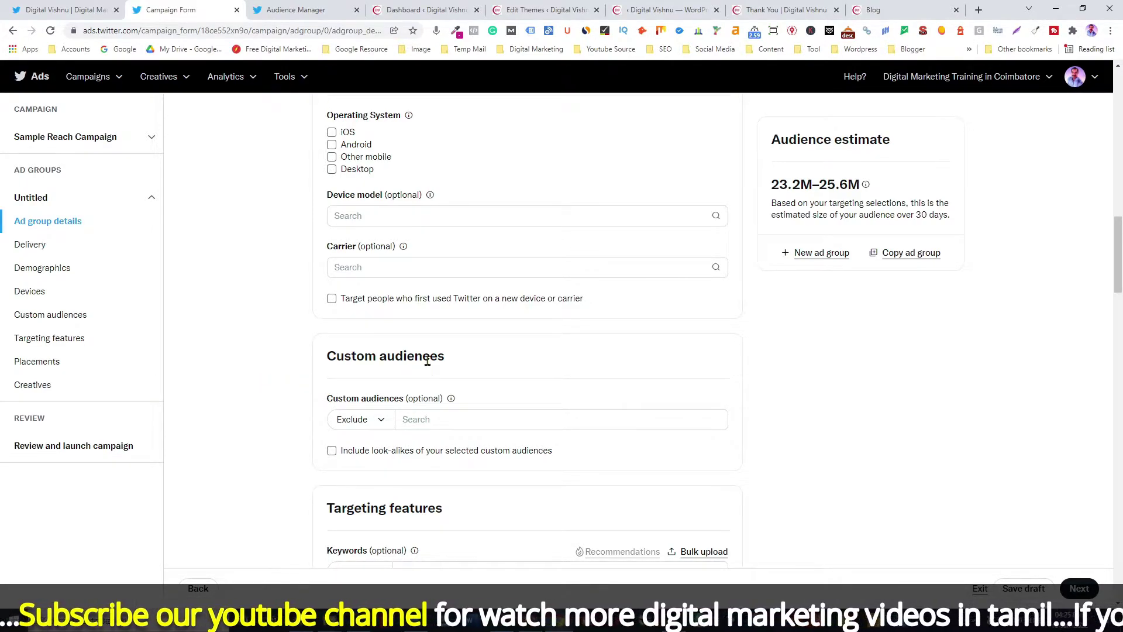
# - Read the Location Targeting slide in PowerPoint and examine the Demographics and Devices sections of the campaign form
pyautogui.scroll(2, 261, 392)
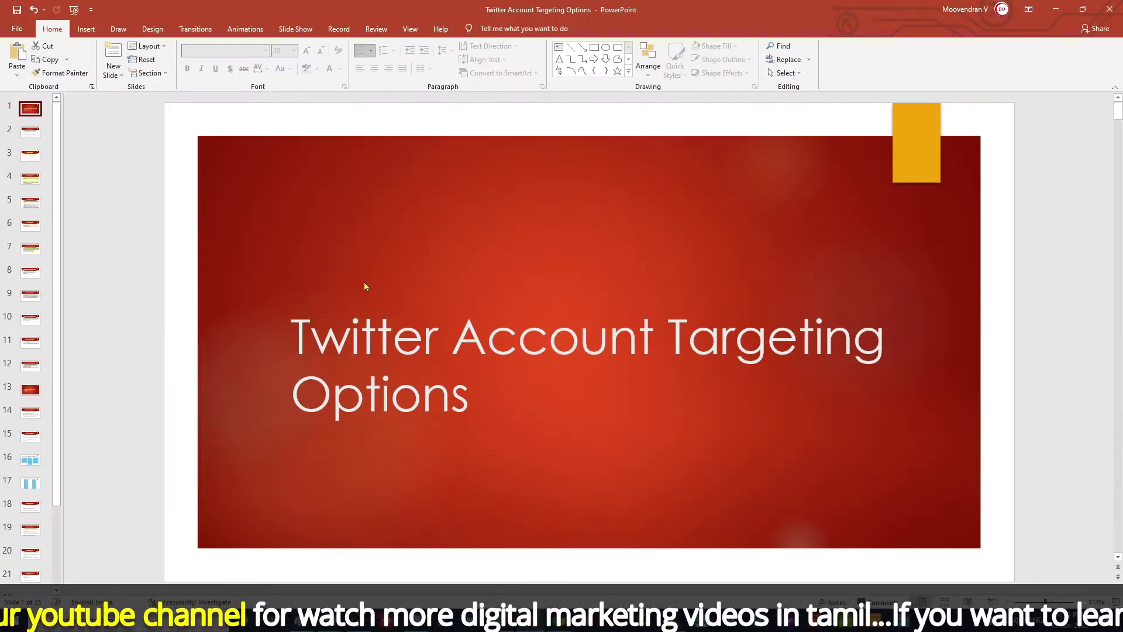
pyautogui.click(31, 132)
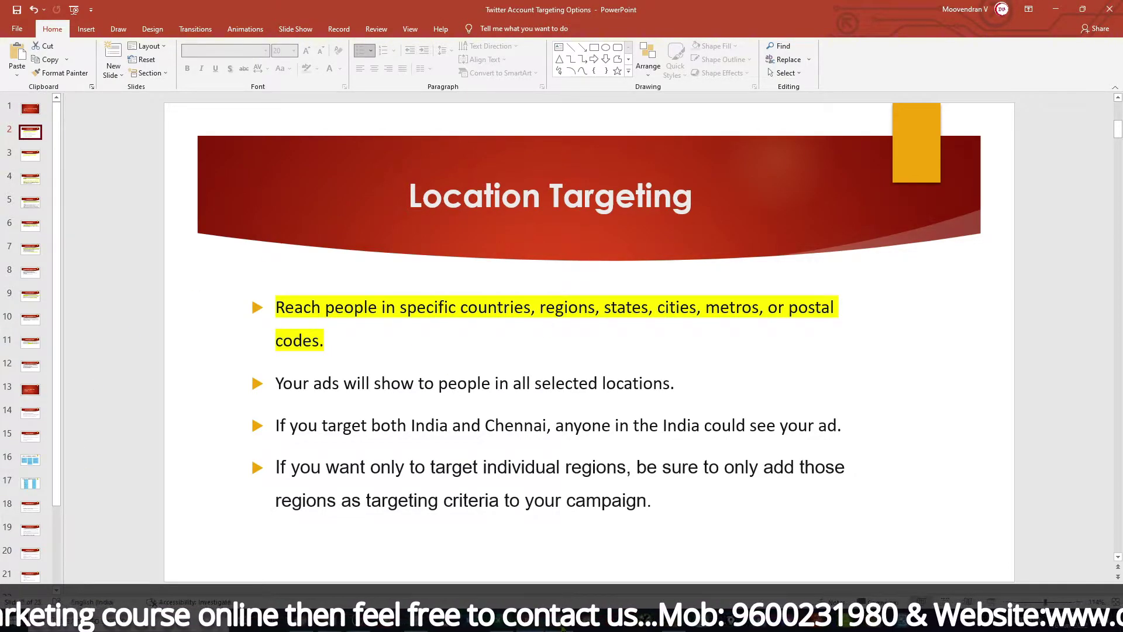
pyautogui.click(560, 620)
pyautogui.scroll(4, 364, 378)
pyautogui.scroll(2, 364, 378)
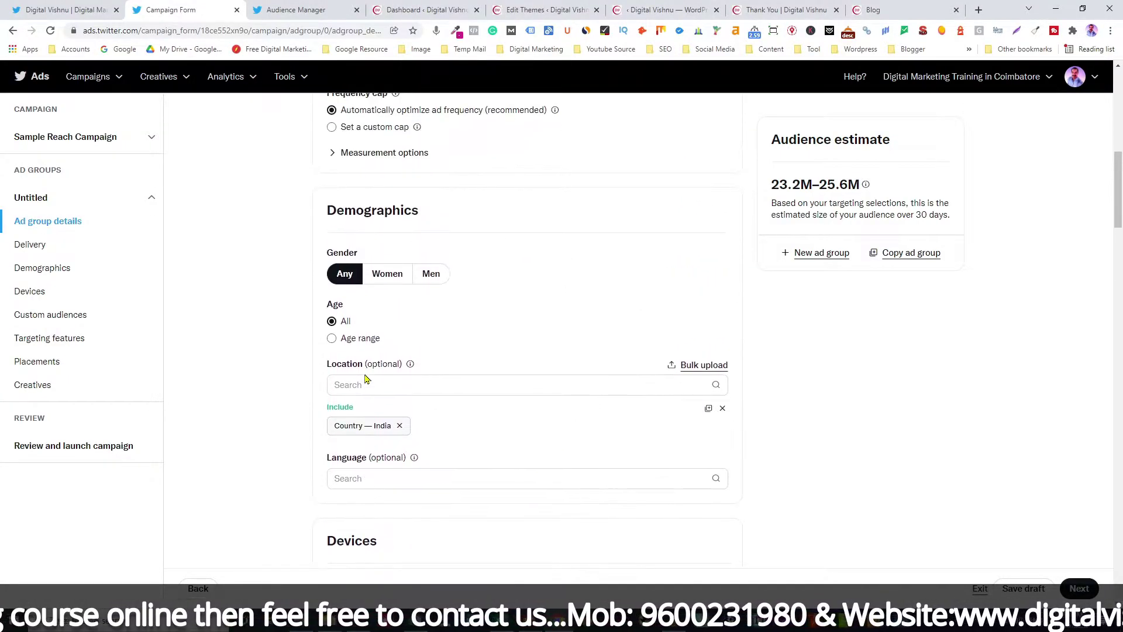
pyautogui.scroll(-1, 408, 296)
pyautogui.scroll(-9, 408, 295)
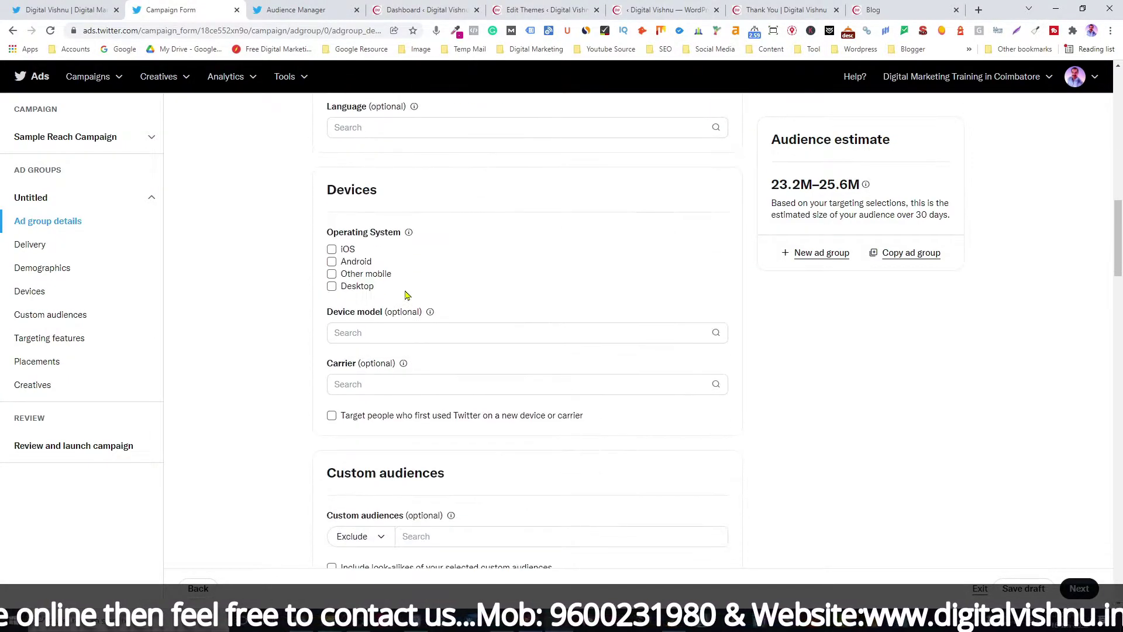
pyautogui.scroll(4, 408, 296)
pyautogui.scroll(6, 408, 295)
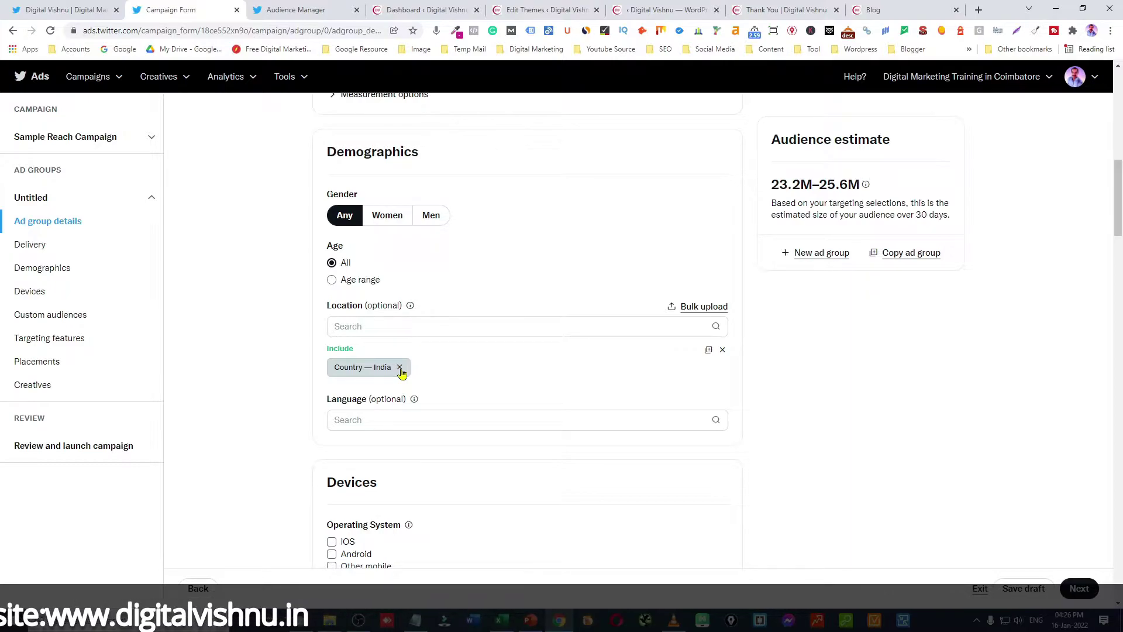
# - Remove India from the ad group's targeted locations and add the city of Chennai, IN
pyautogui.click(400, 367)
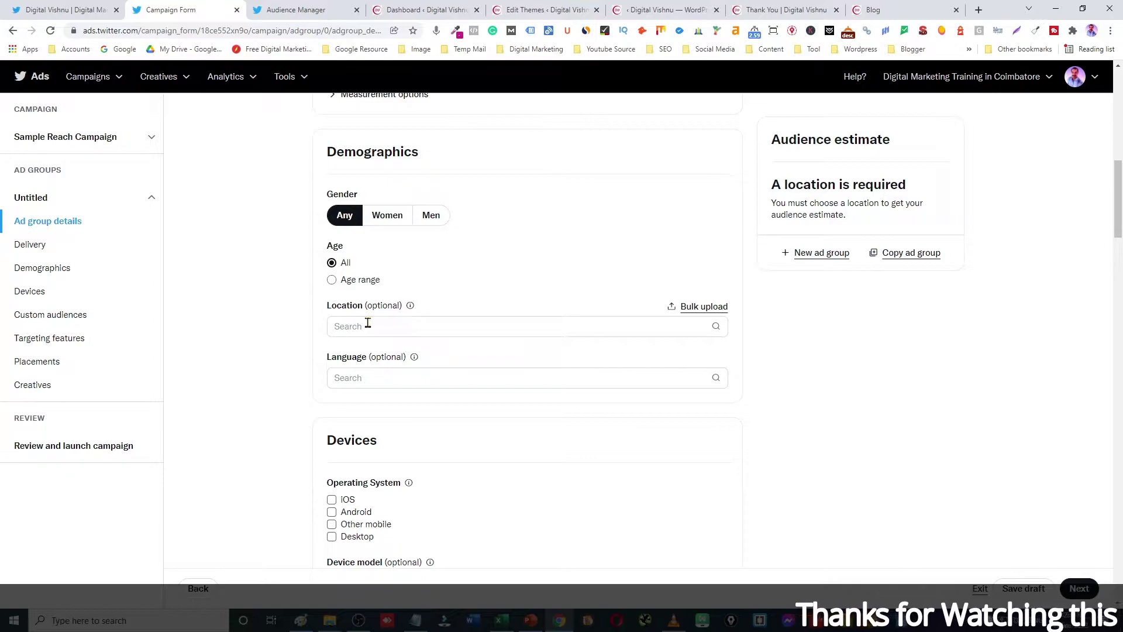
pyautogui.click(368, 324)
pyautogui.write('chennai')
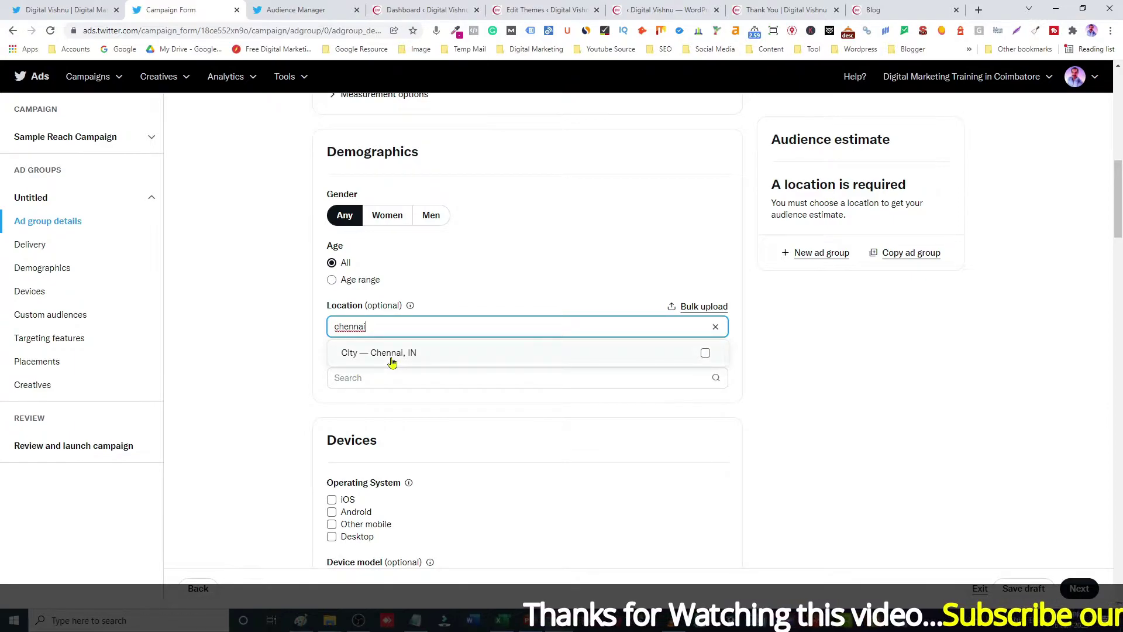
pyautogui.click(705, 352)
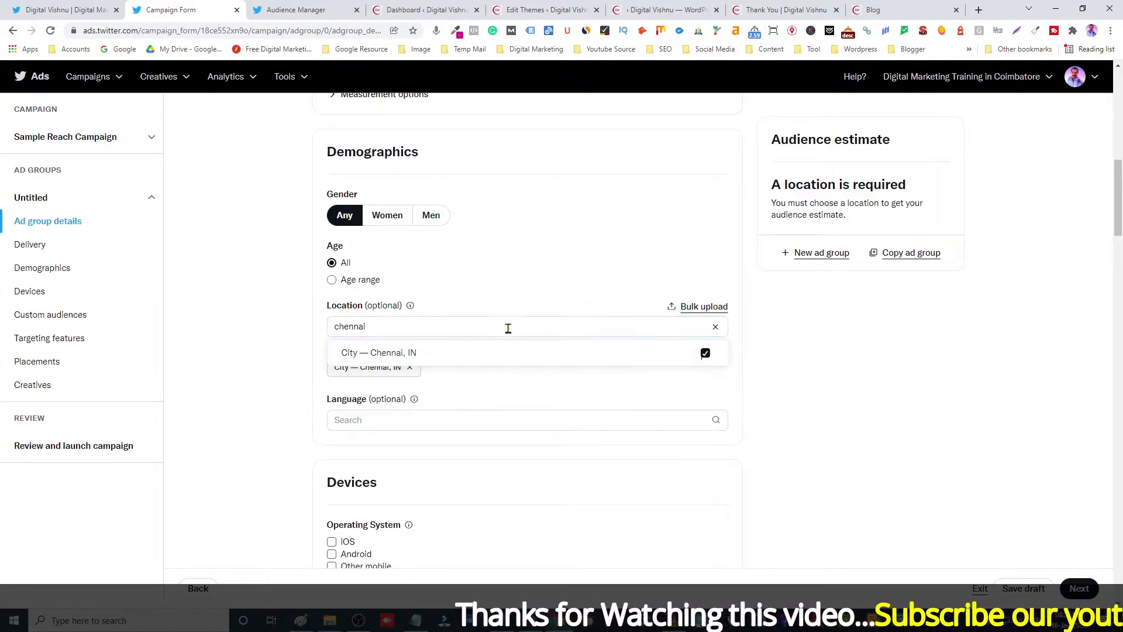
# - Add the city of Coimbatore, IN to the ad group's targeted locations
pyautogui.click(469, 326)
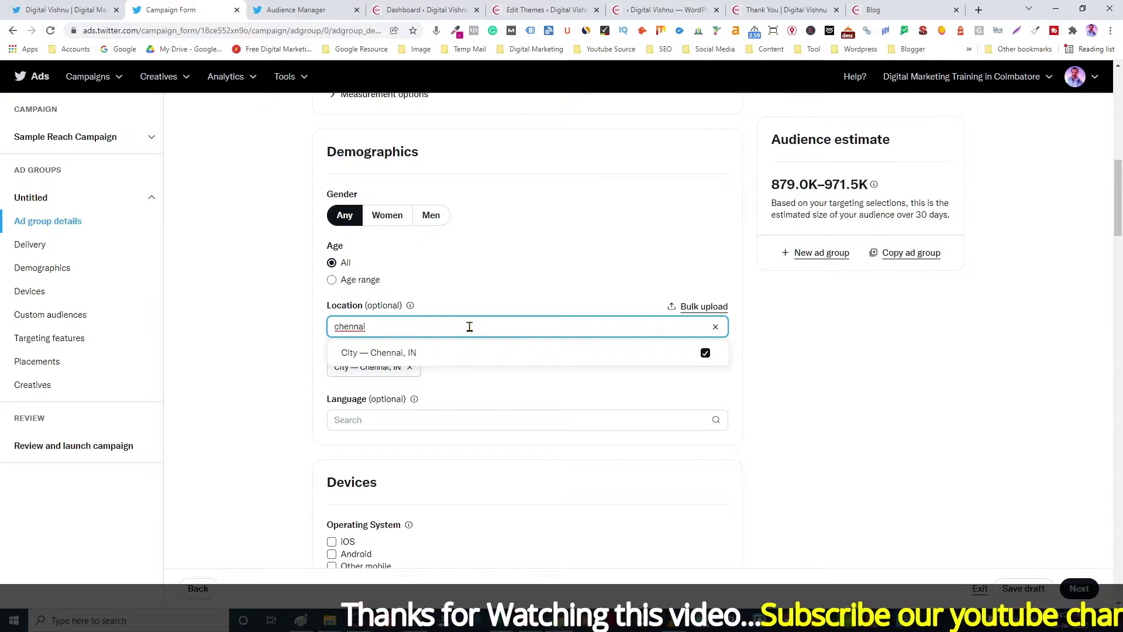
pyautogui.press('BackSpace')
pyautogui.press('BackSpace')
pyautogui.press('BackSpace')
pyautogui.press('BackSpace')
pyautogui.press('BackSpace')
pyautogui.press('BackSpace')
pyautogui.press('BackSpace')
pyautogui.write('co')
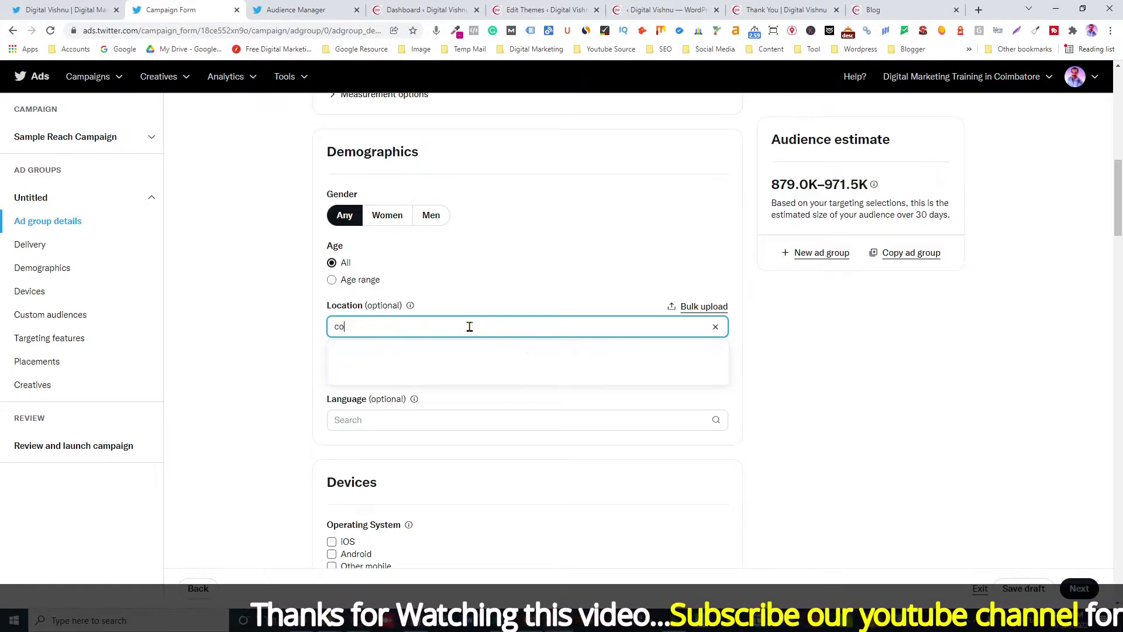
pyautogui.write('imbatore')
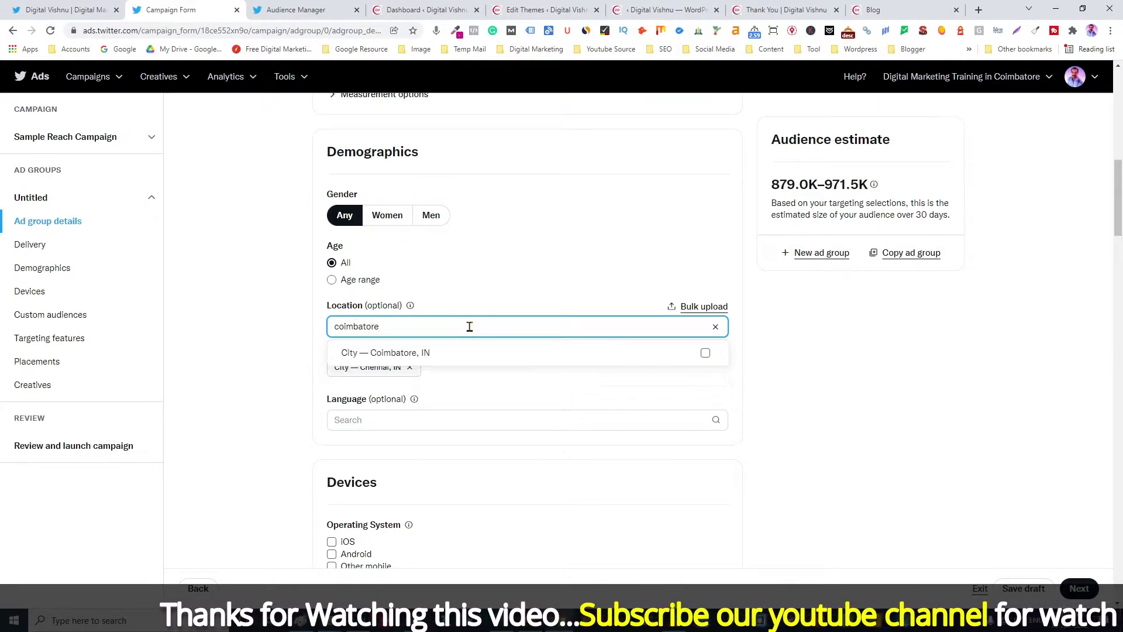
pyautogui.click(446, 359)
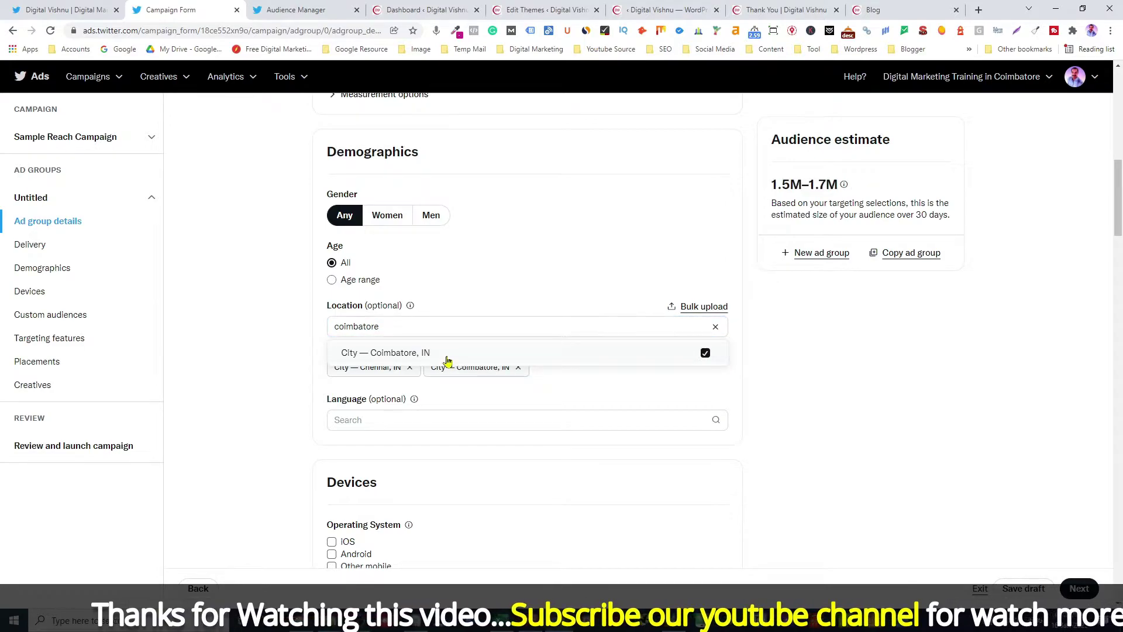
pyautogui.click(563, 379)
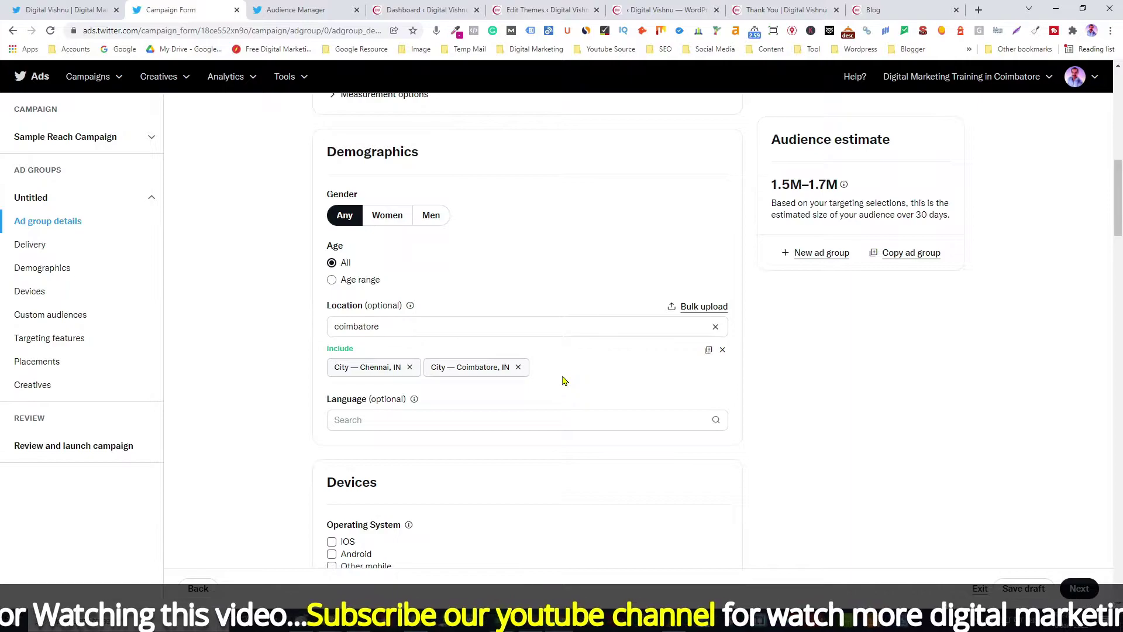
# - Open the bulk upload for locations and set the location type to Cities
pyautogui.click(701, 309)
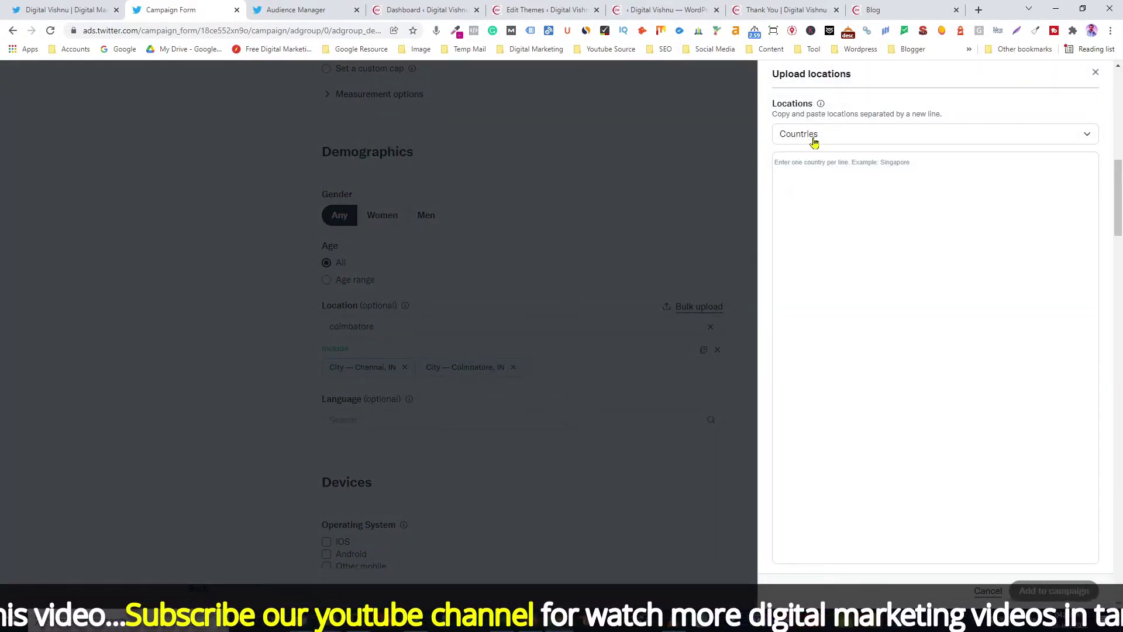
pyautogui.click(806, 140)
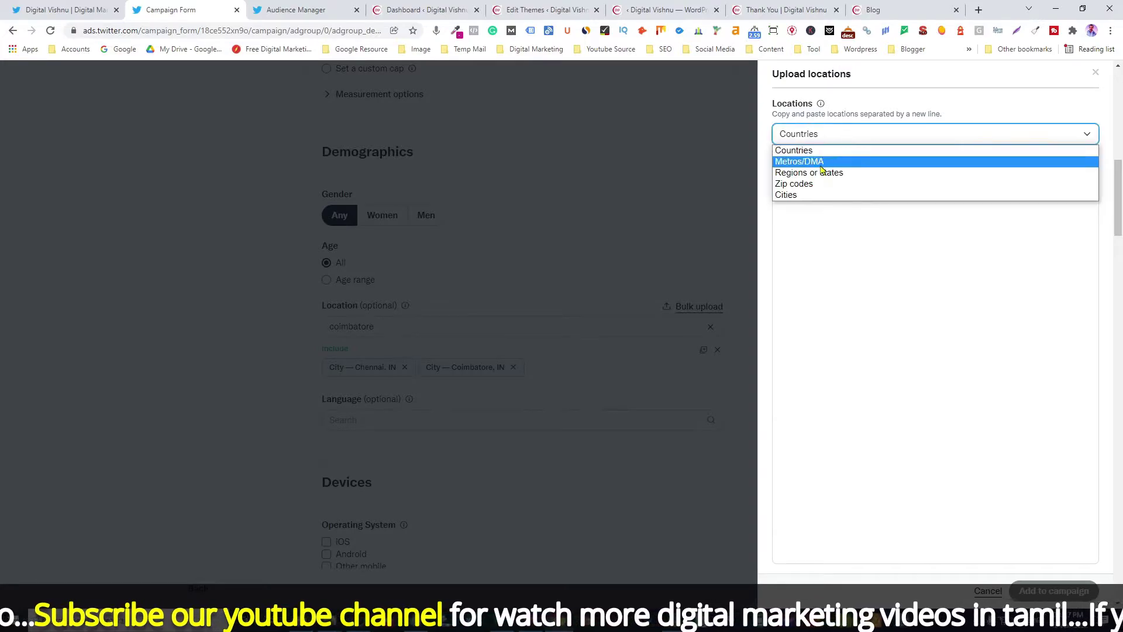
pyautogui.click(787, 195)
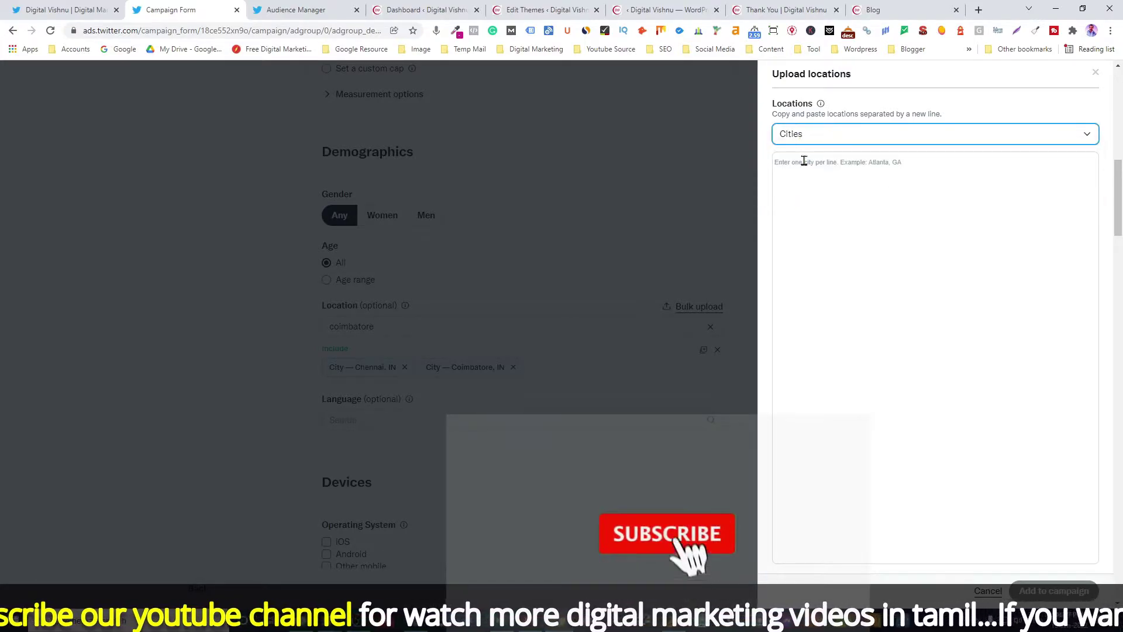
# - Copy Coimbatore, Chennai, Salem and Madurai from the Notepad notes and paste them into the bulk upload's city list
pyautogui.click(804, 165)
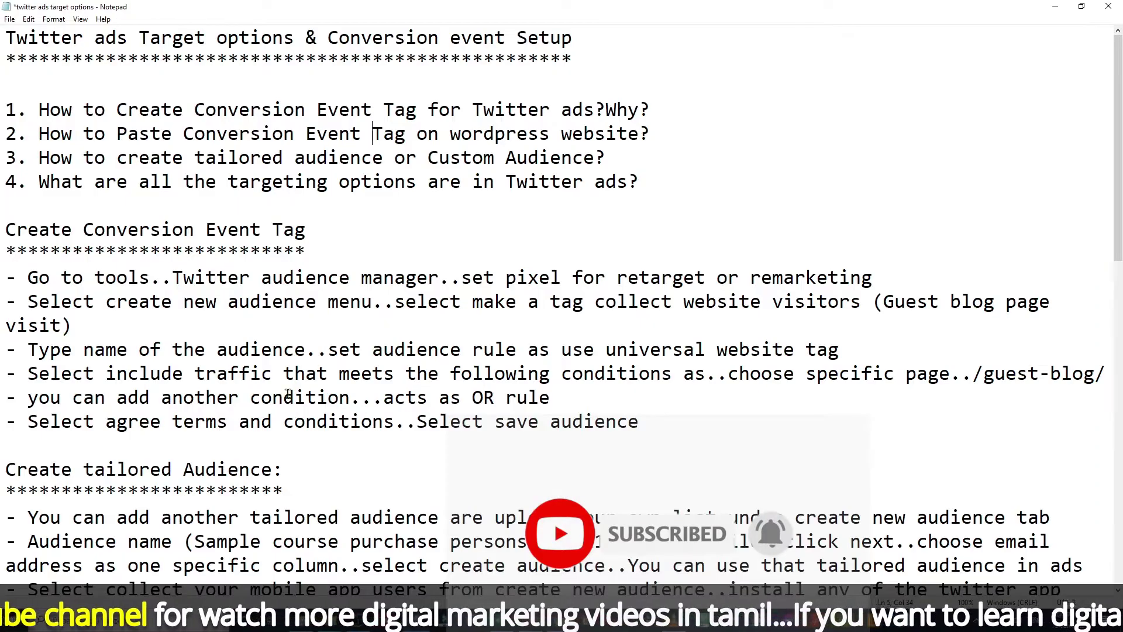
pyautogui.scroll(-10, 288, 394)
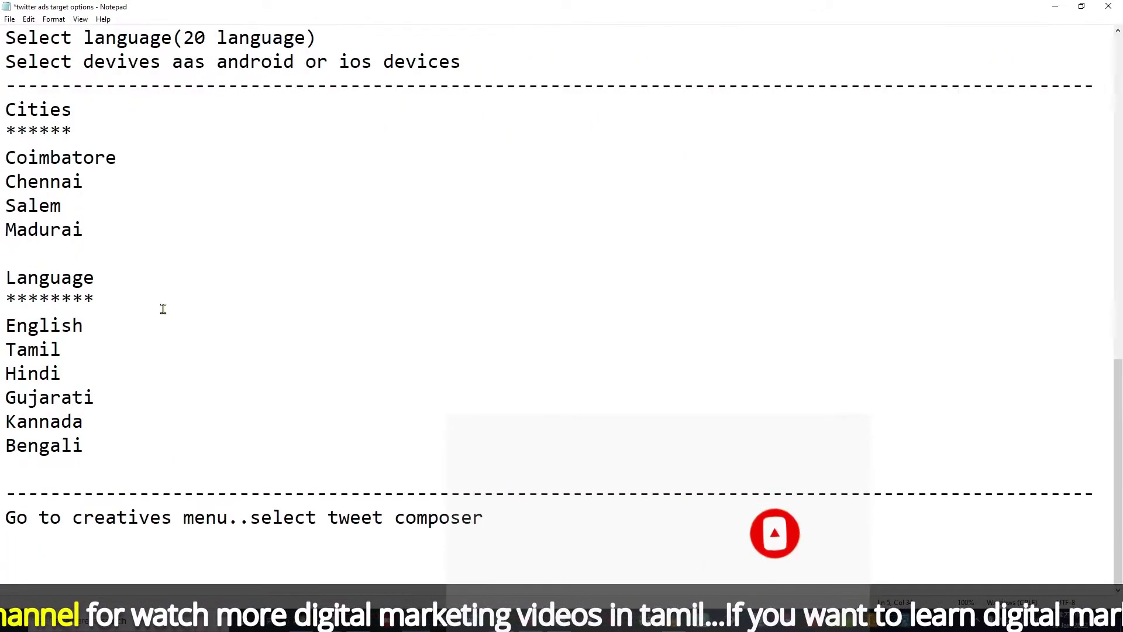
pyautogui.moveTo(7, 158); pyautogui.dragTo(71, 232)
pyautogui.rightClick(56, 195)
pyautogui.click(68, 224)
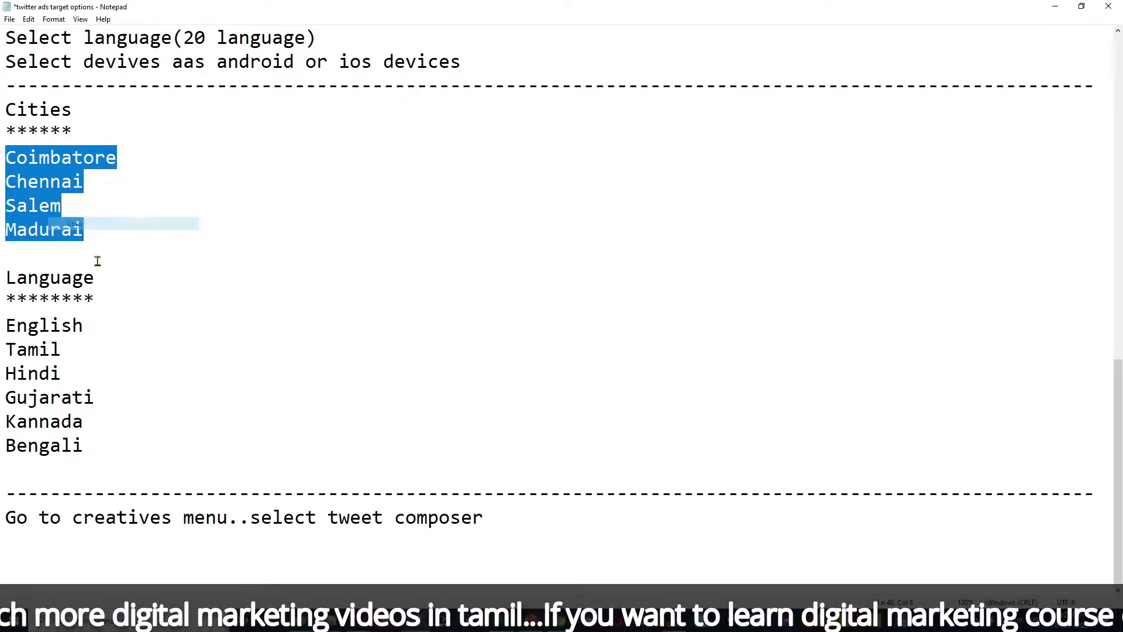
pyautogui.hotkey('alt', 'Tab')
pyautogui.click(839, 181)
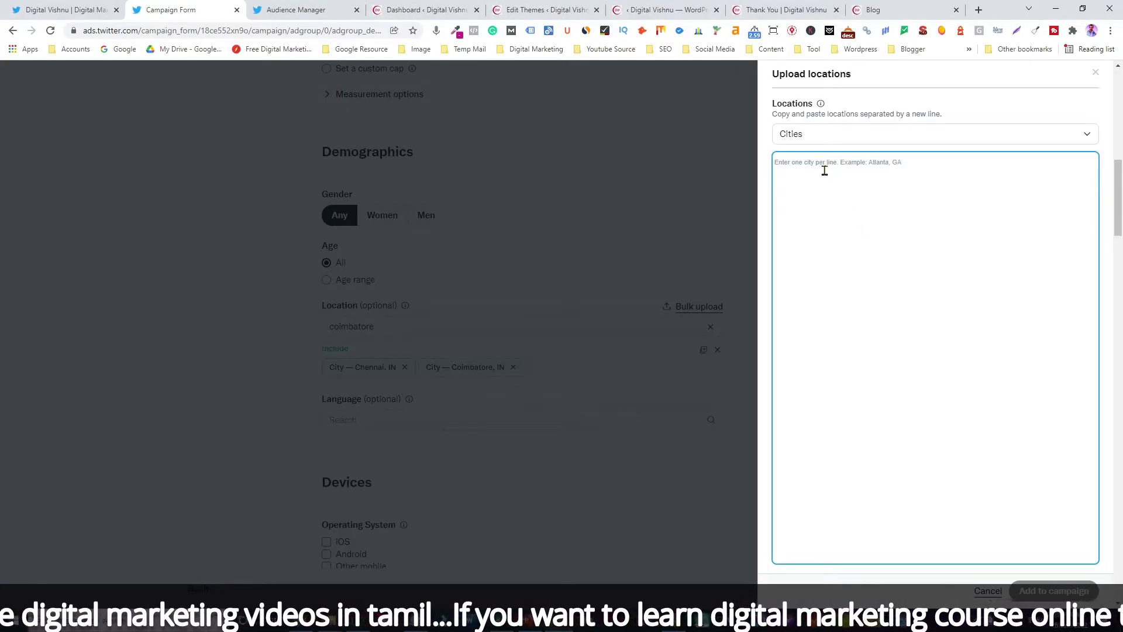
pyautogui.hotkey('ctrl', 'v')
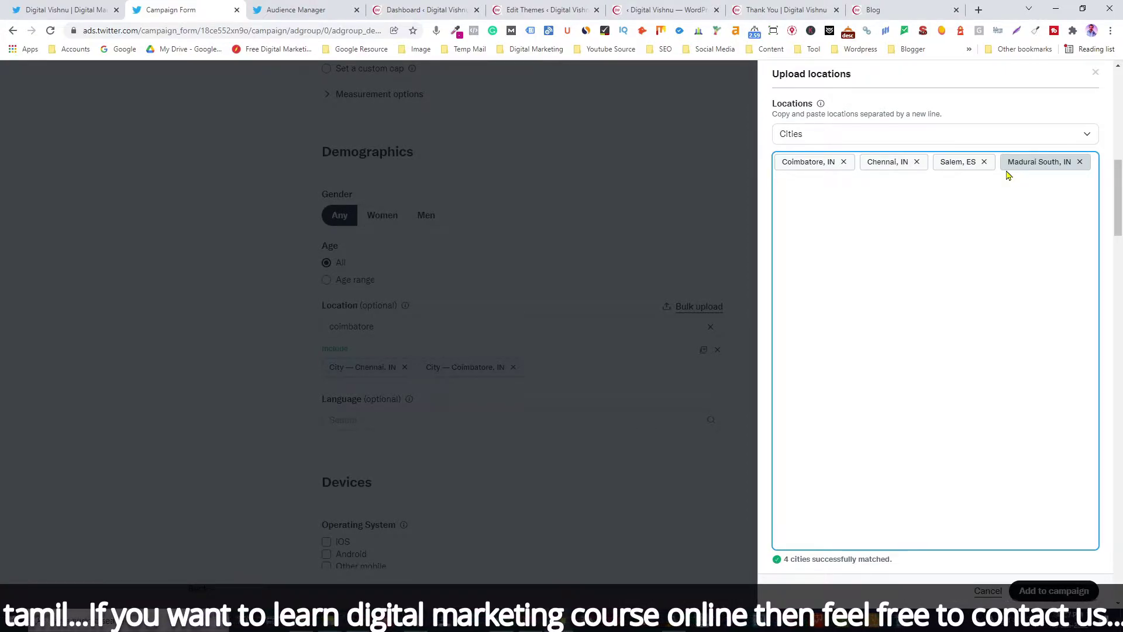
# - Switch to the Twitter targeting options presentation in PowerPoint
pyautogui.hotkey('alt', 'Tab')
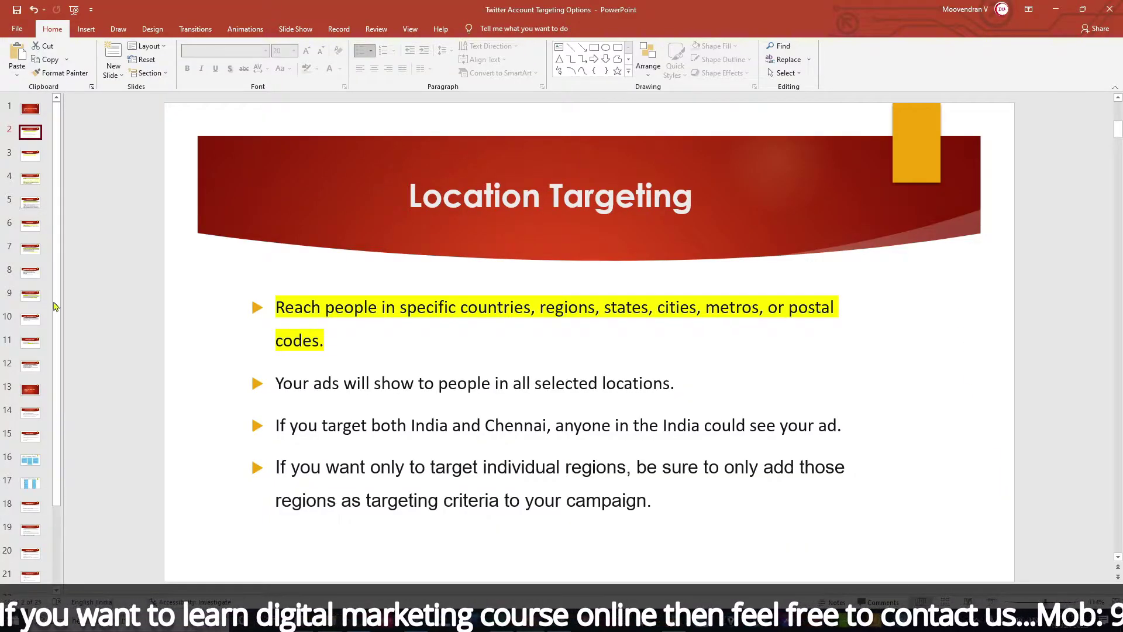